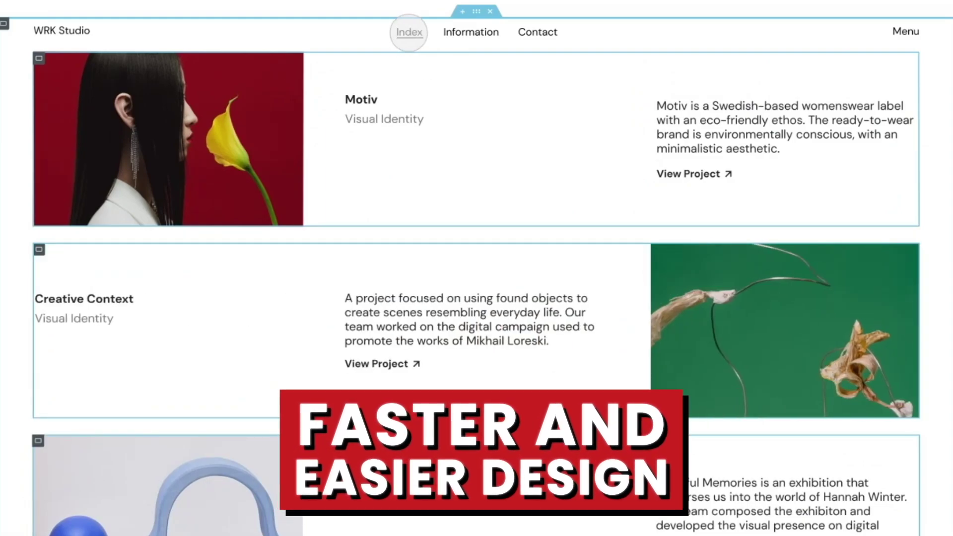
left_click(409, 32)
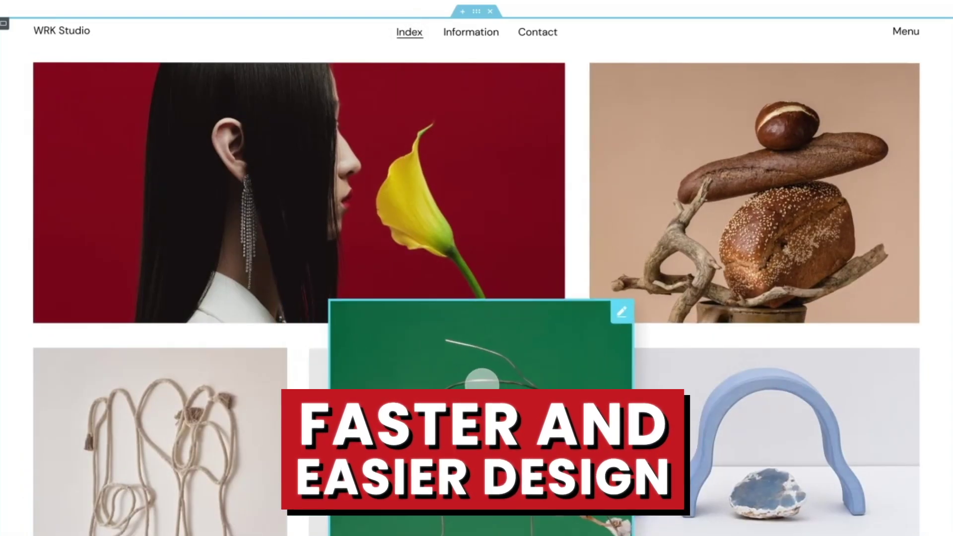
left_click_drag(481, 380, 756, 145)
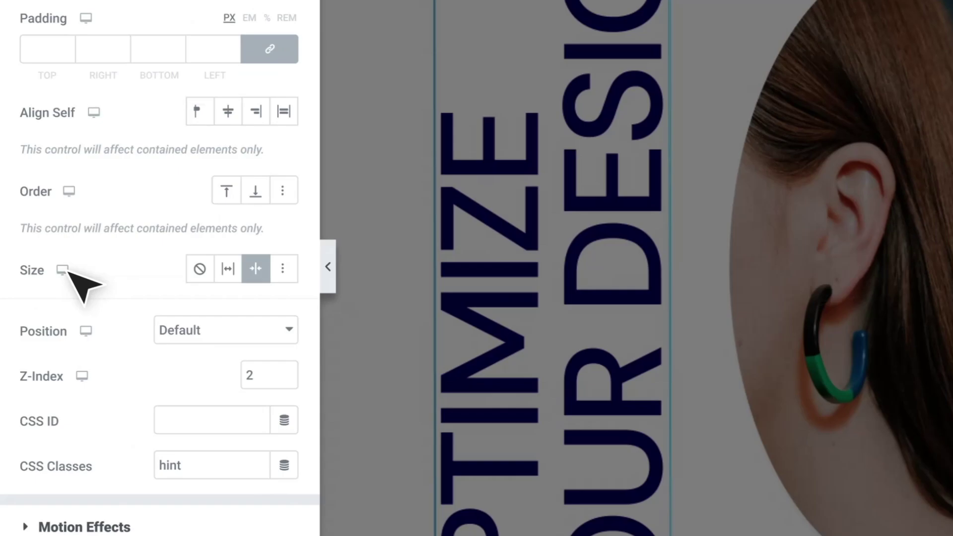
mouse_move(70, 286)
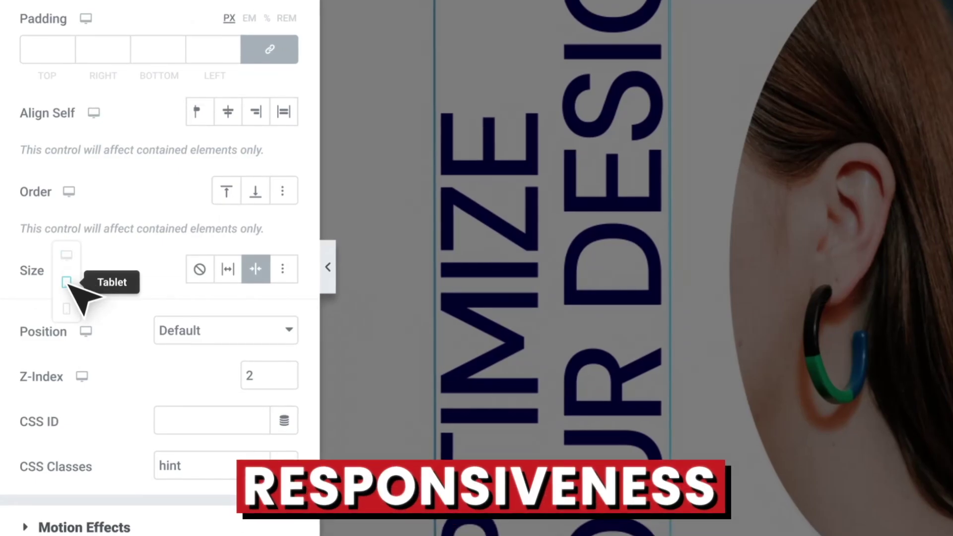
left_click(66, 309)
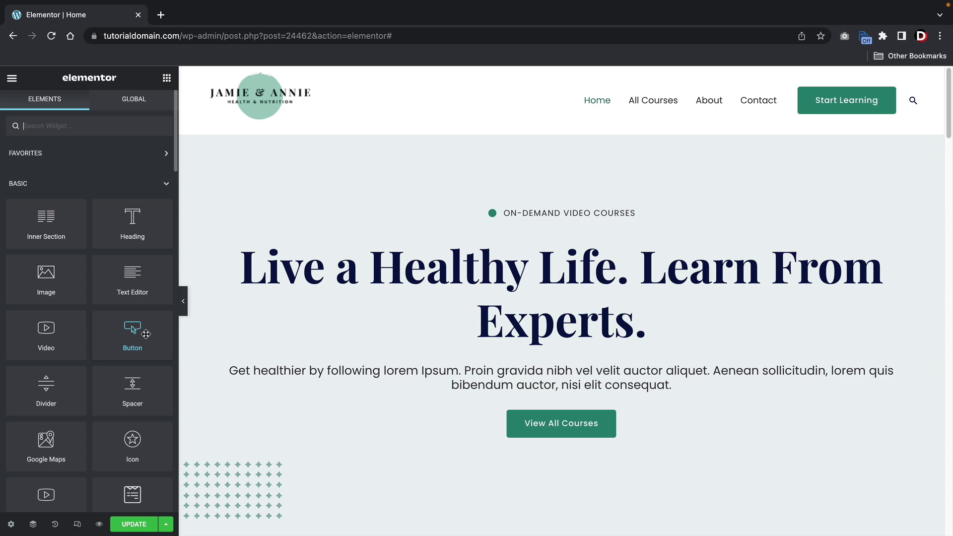
Try to place a Button widget beside the View All Courses button in the hero section.
left_click_drag(146, 334, 99, 321)
left_click_drag(160, 349, 552, 436)
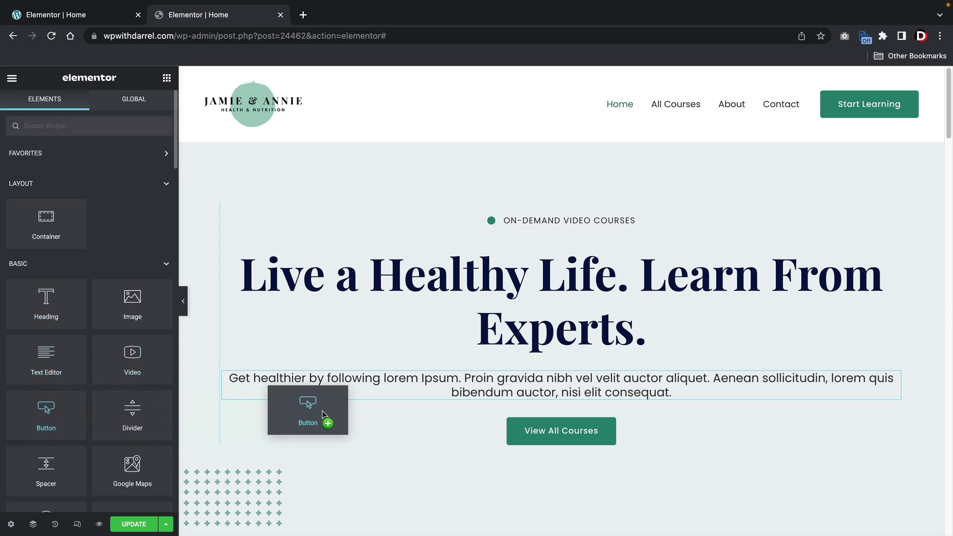
left_click_drag(322, 411, 31, 416)
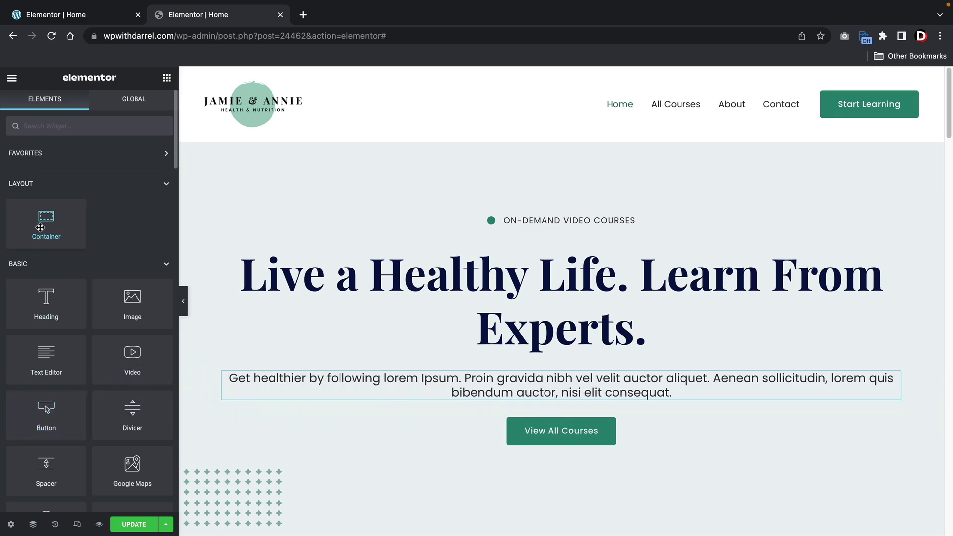
Insert a Container between the hero section's paragraph and the View All Courses button.
left_click_drag(44, 219, 545, 397)
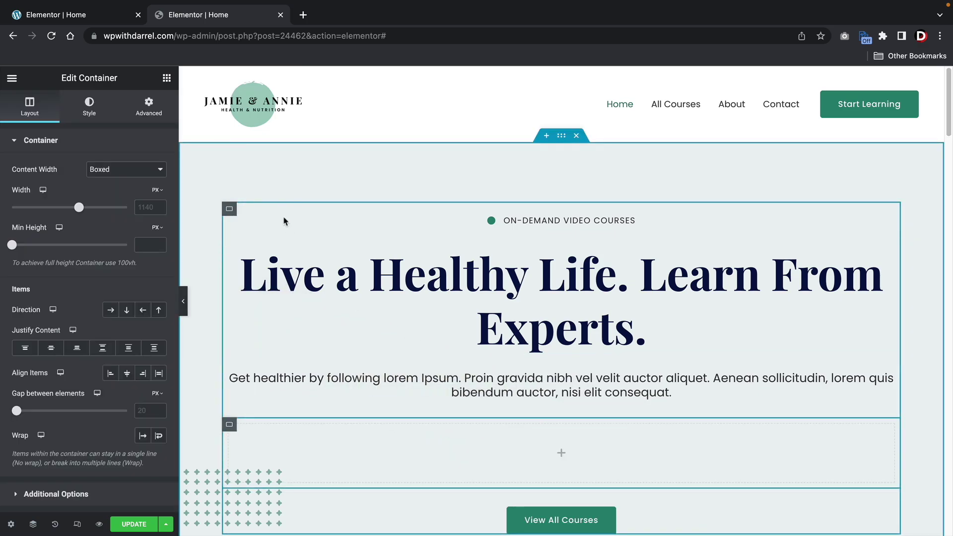
left_click(167, 78)
Duplicate the View All Courses button and move both copies into the new empty container.
scroll(389, 425, "down", 3)
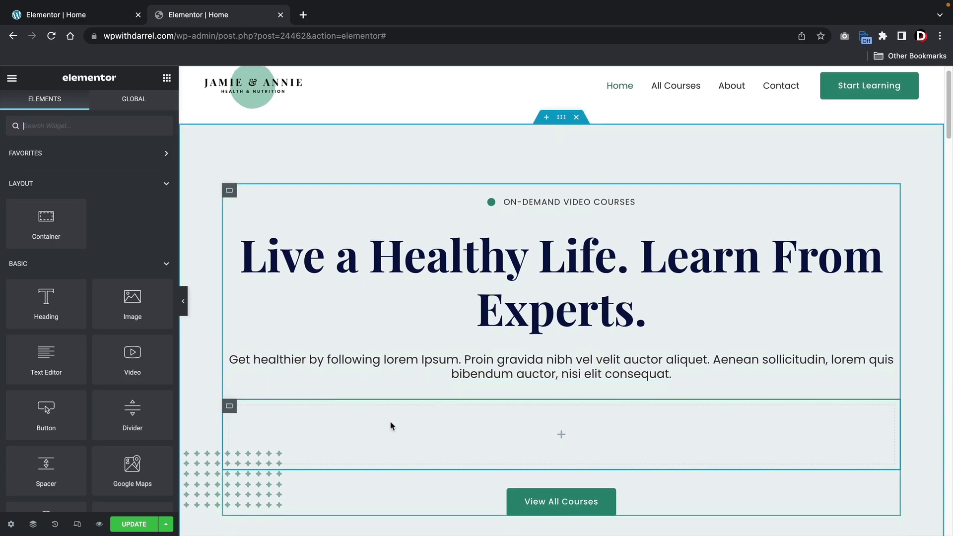
right_click(578, 415)
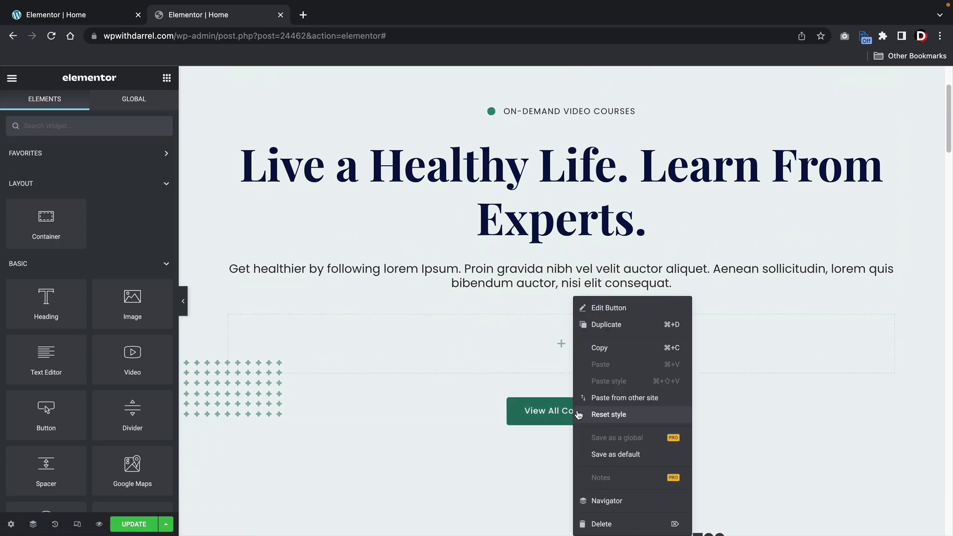
left_click(614, 334)
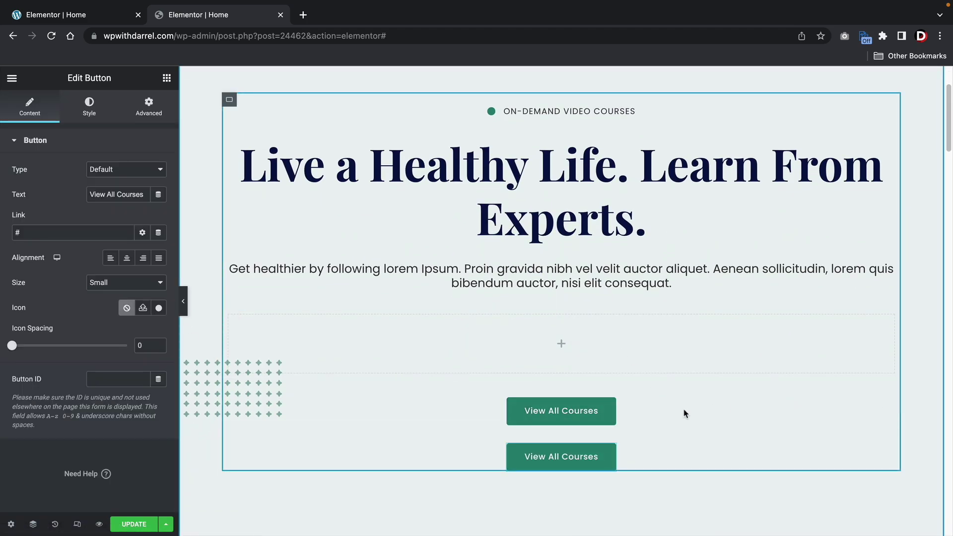
left_click_drag(571, 412, 558, 342)
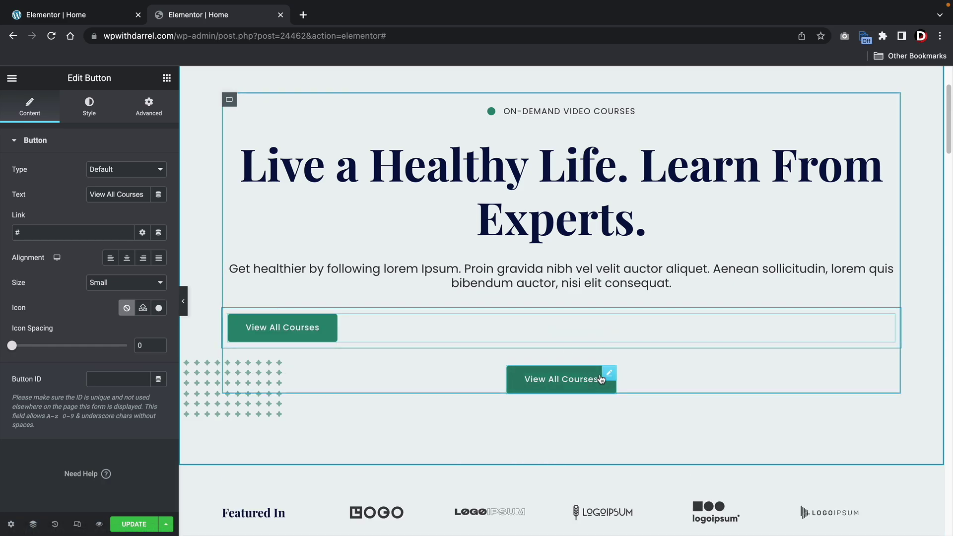
left_click_drag(602, 380, 457, 340)
left_click(457, 341)
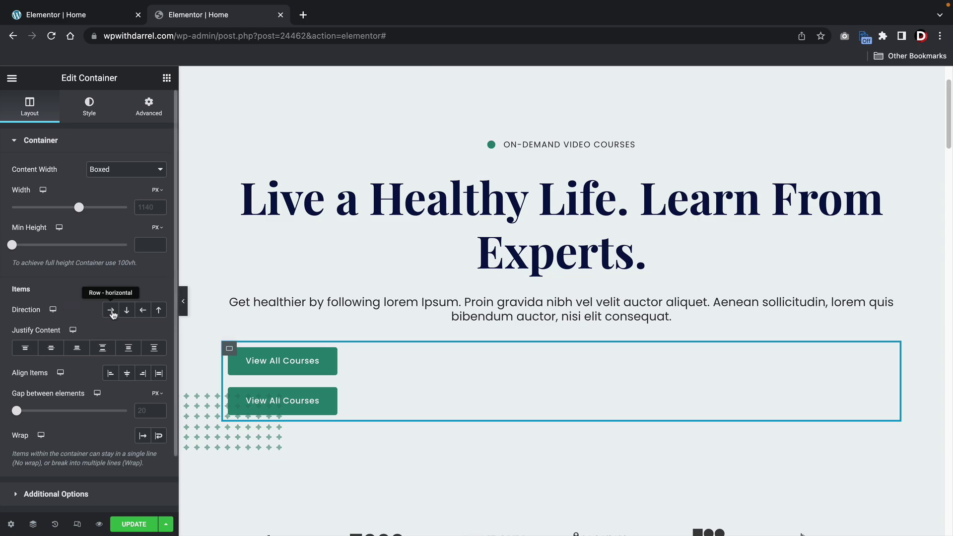
Set the buttons' container to Row - horizontal with Center justification, comparing other distributions, and adjust the gap between elements.
left_click(111, 311)
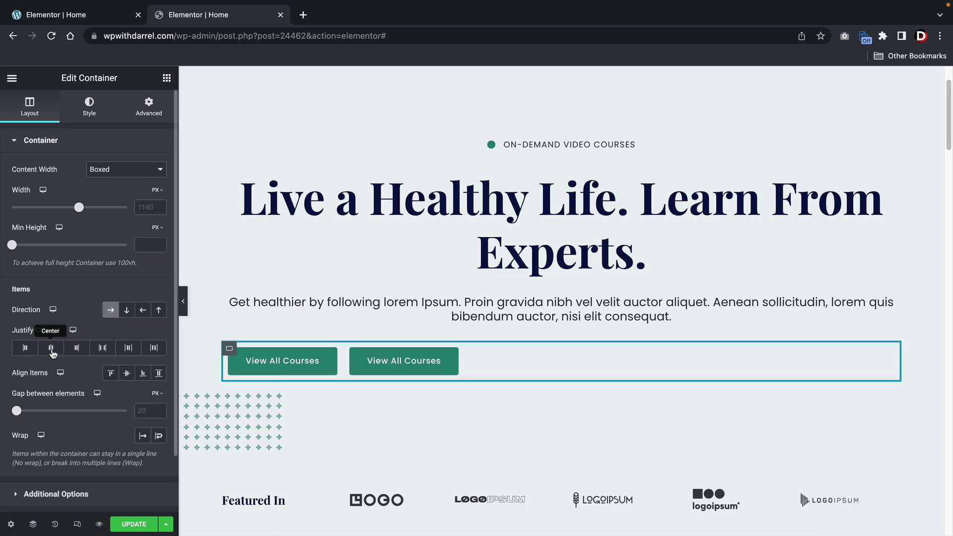
left_click(52, 349)
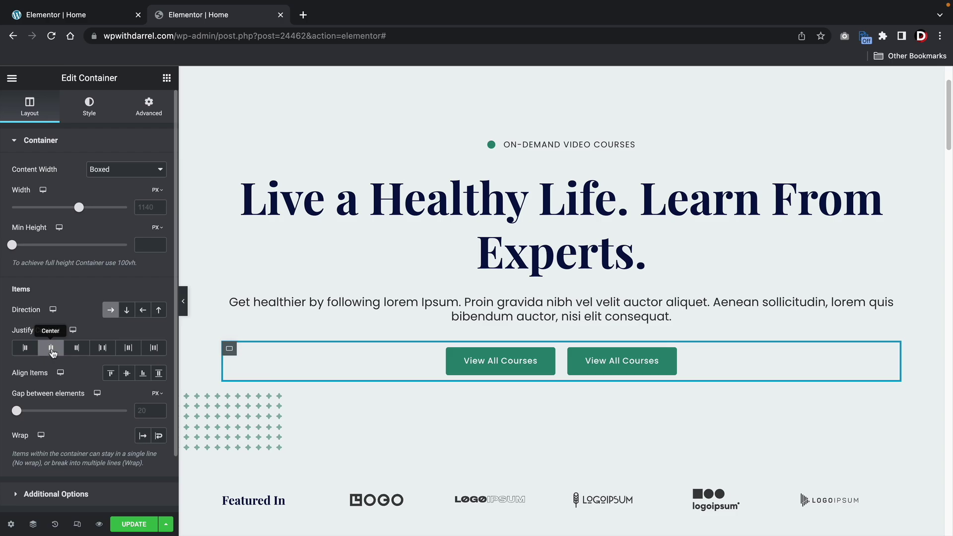
left_click(77, 349)
left_click(104, 349)
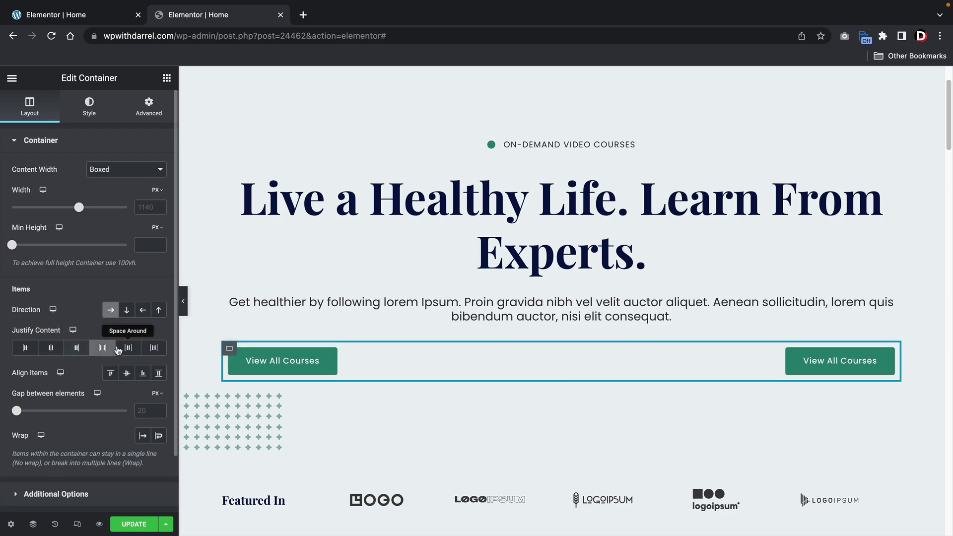
left_click(138, 350)
left_click(50, 348)
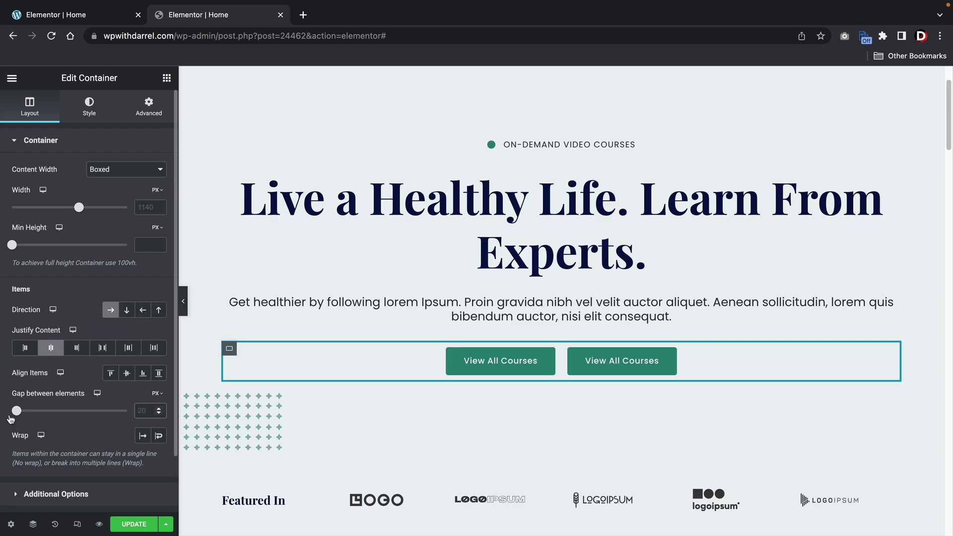
mouse_move(21, 411)
left_mouse_down()
mouse_move(89, 411)
mouse_move(22, 410)
left_mouse_up()
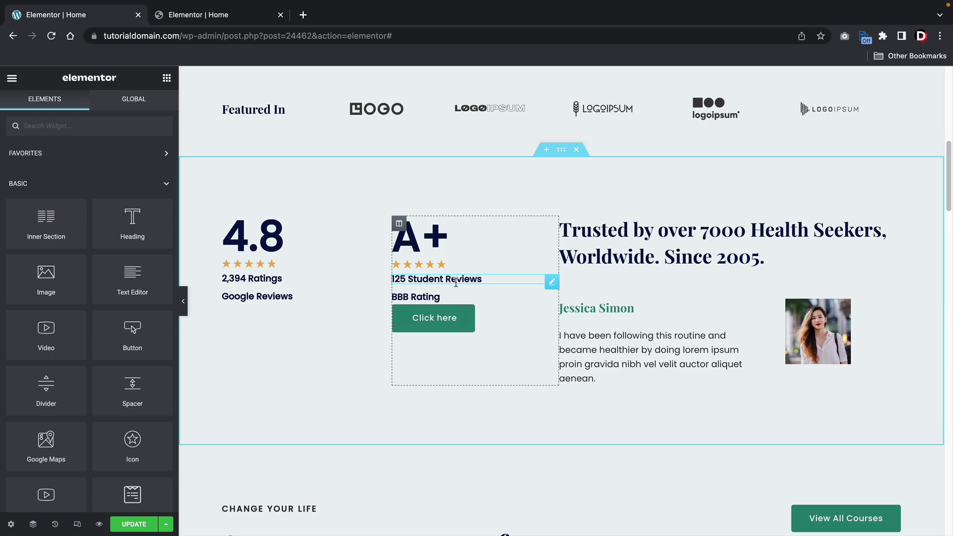
Set the A+ rating column's vertical alignment to Middle and change its horizontal alignment in the column-based version of the page.
left_click(399, 225)
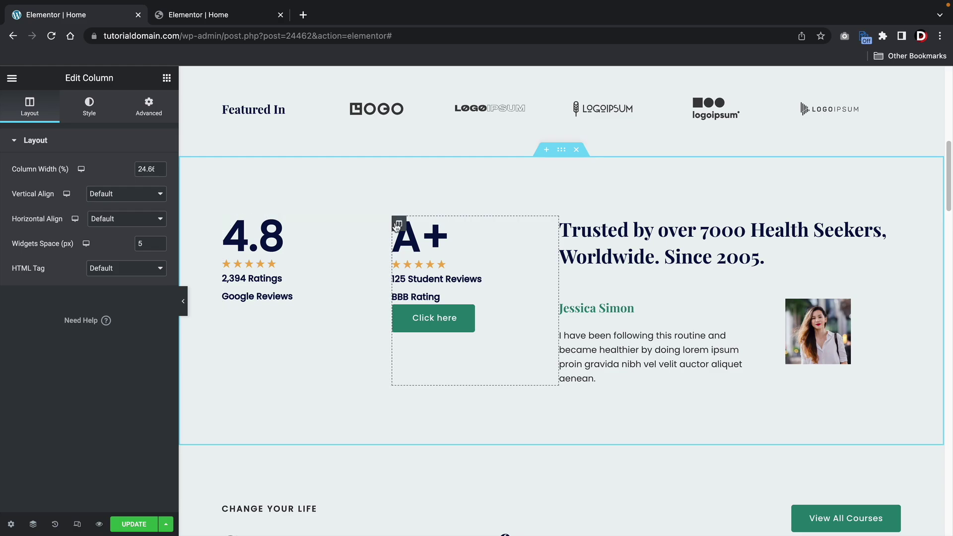
left_click(125, 197)
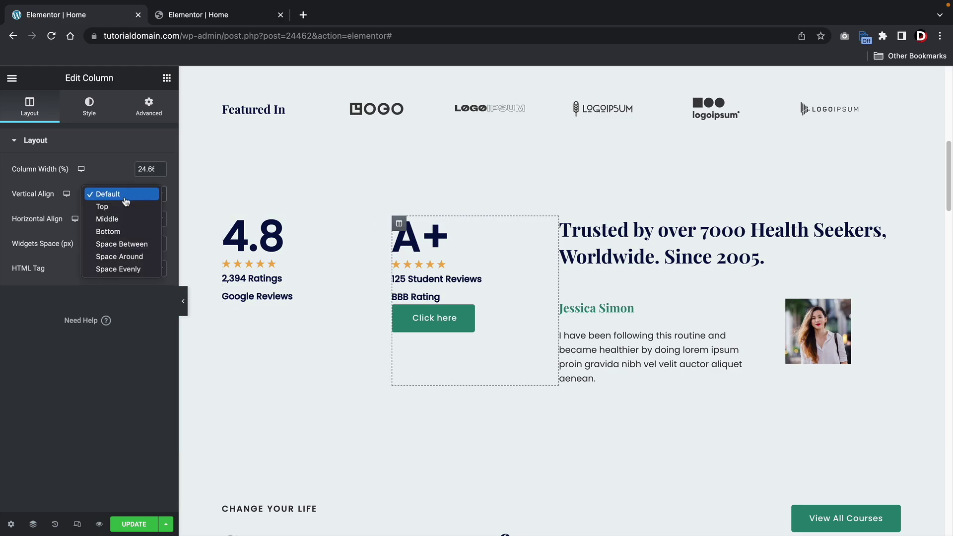
left_click(120, 220)
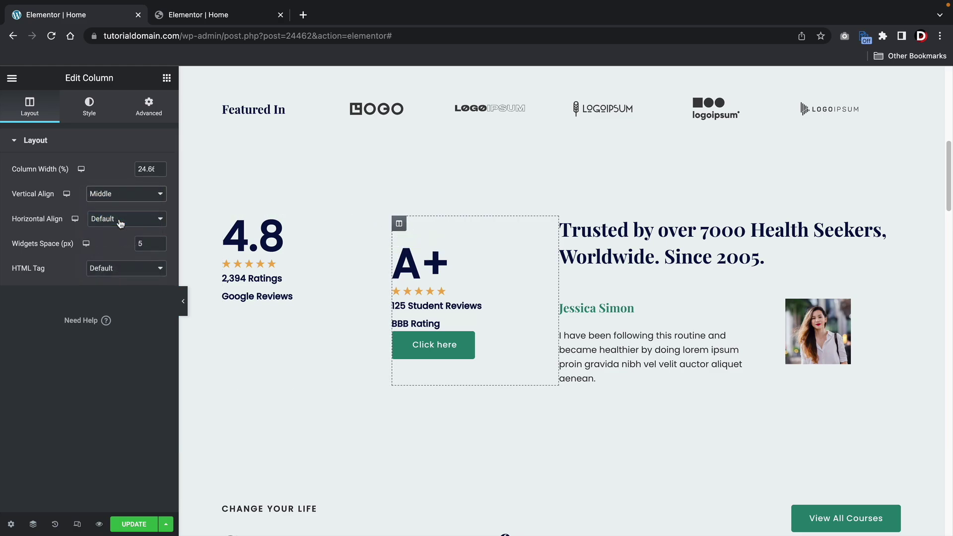
left_click(119, 221)
left_click(115, 244)
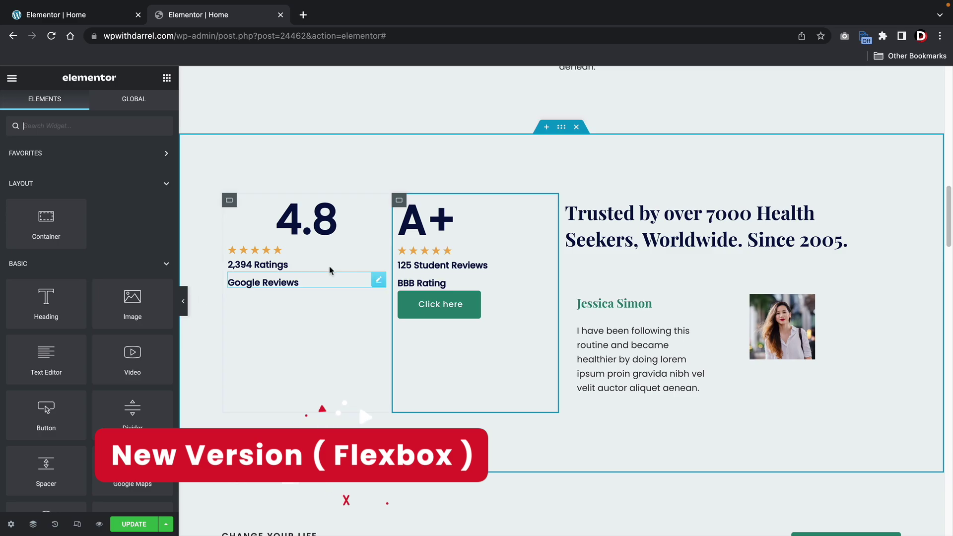
Set Justify Content and Align Items to Center for the A+ rating container, comparing the End and Space options along the way.
left_click(399, 201)
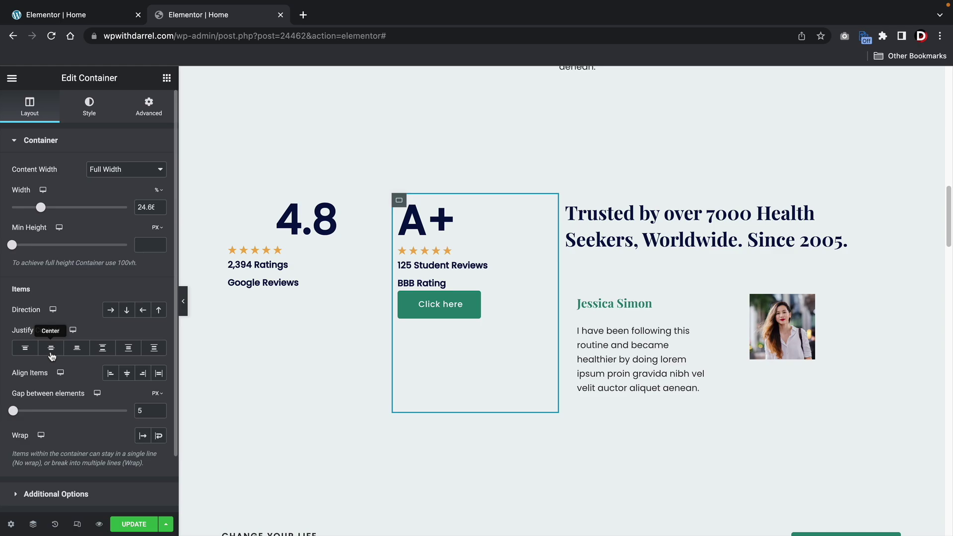
left_click(53, 352)
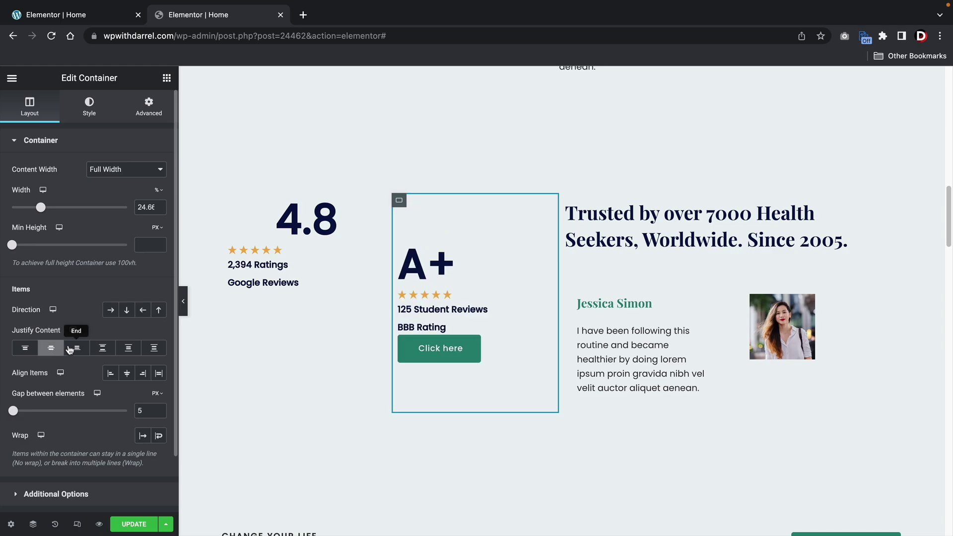
left_click(87, 350)
left_click(103, 348)
left_click(128, 348)
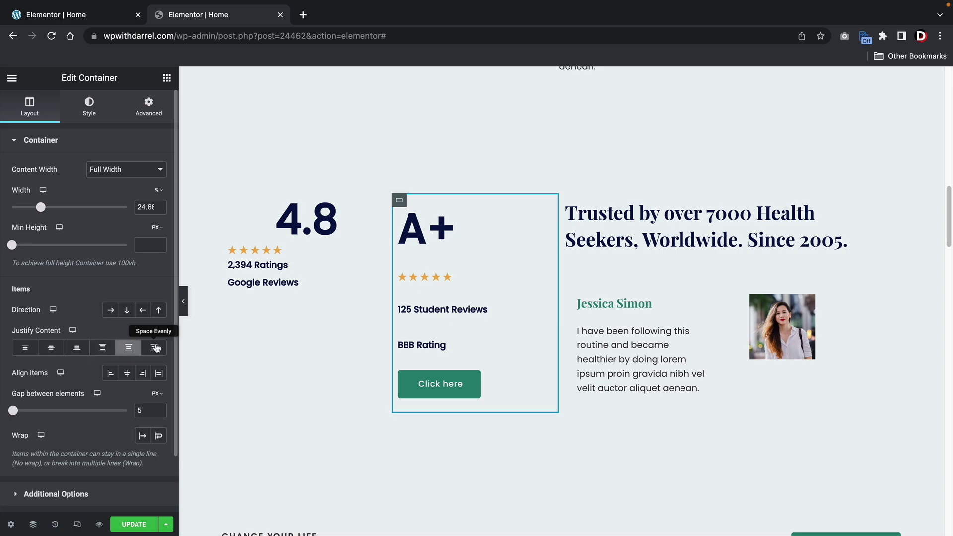
left_click(153, 348)
left_click(102, 348)
left_click(77, 347)
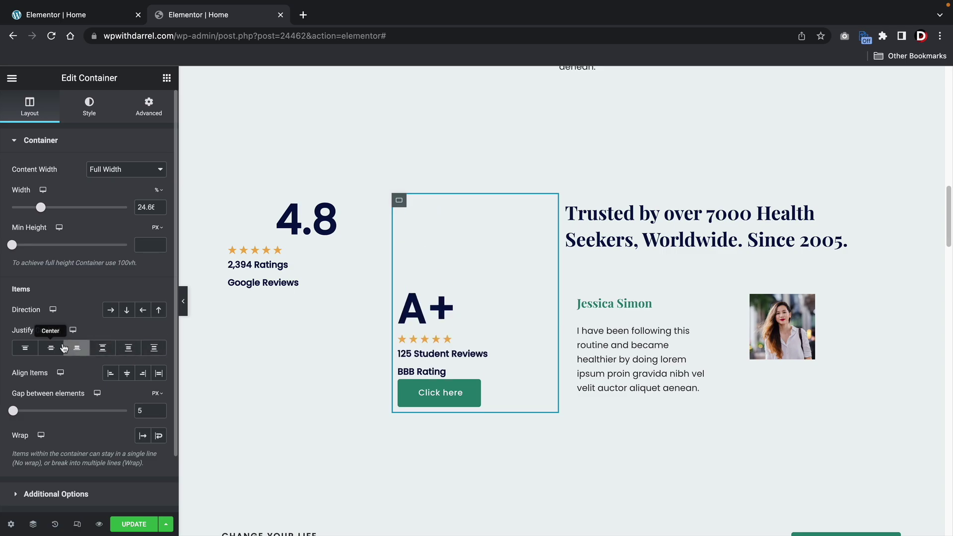
left_click(53, 349)
left_click(127, 375)
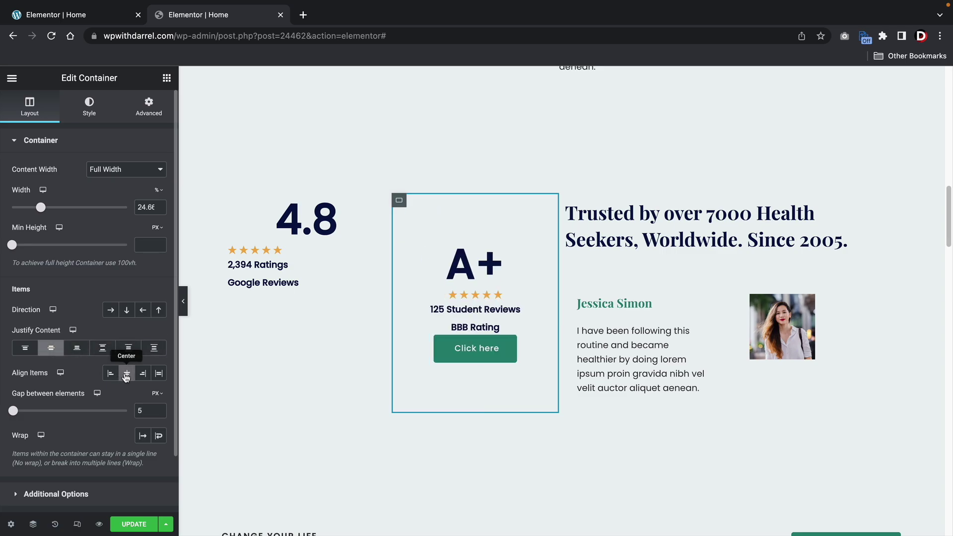
Compare End, Space Between, Space Around and Space Evenly justification on the center-aligned A+ container, and restore Center.
left_click(77, 348)
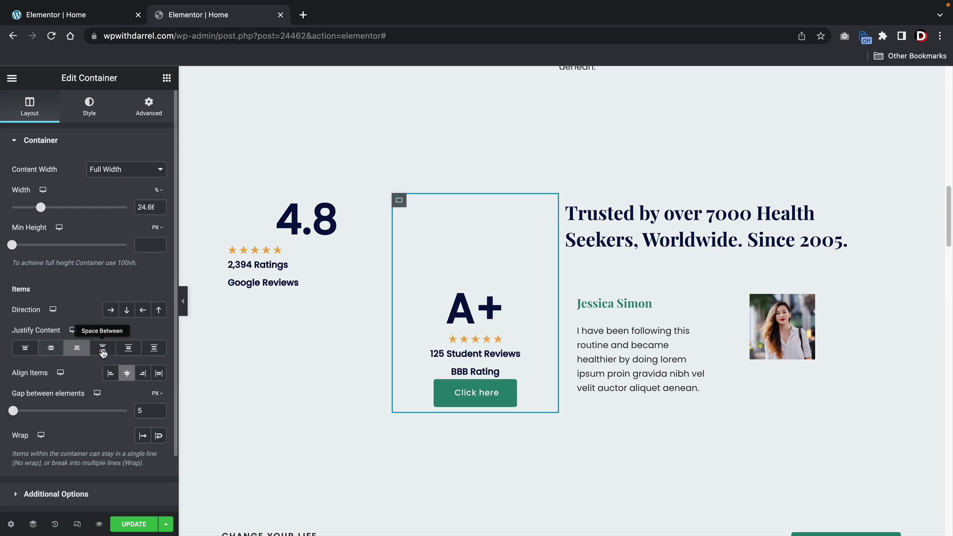
left_click(102, 348)
left_click(129, 347)
left_click(153, 348)
left_click(154, 347)
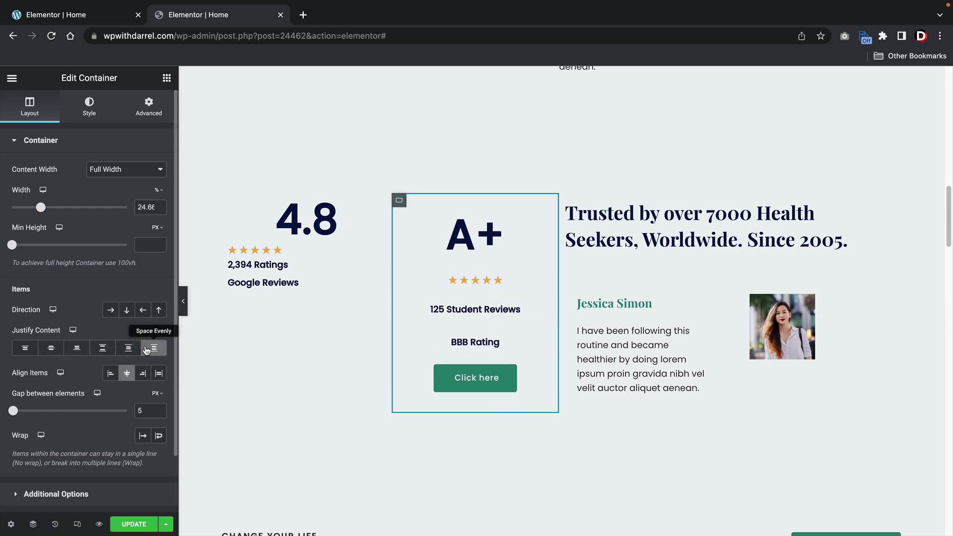
left_click(131, 350)
left_click(102, 348)
left_click(77, 348)
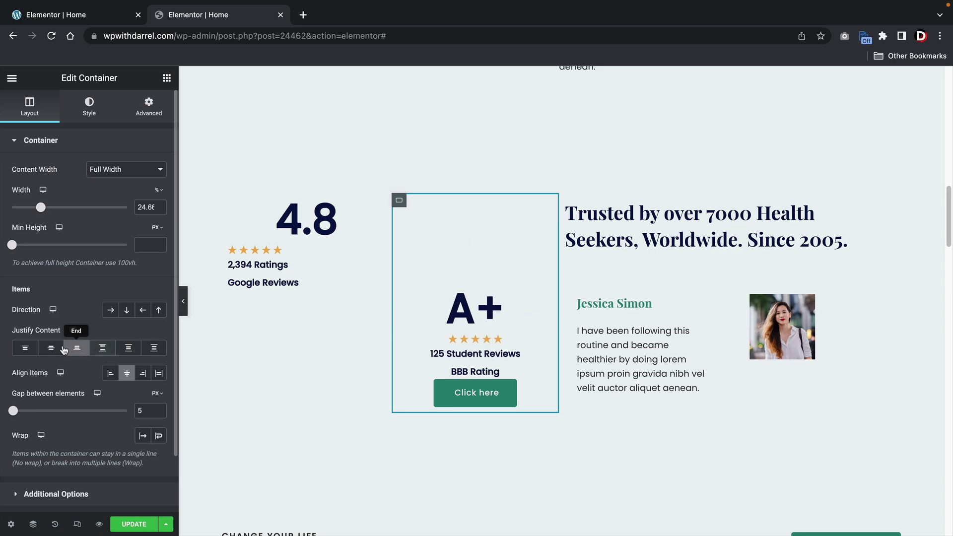
left_click(55, 349)
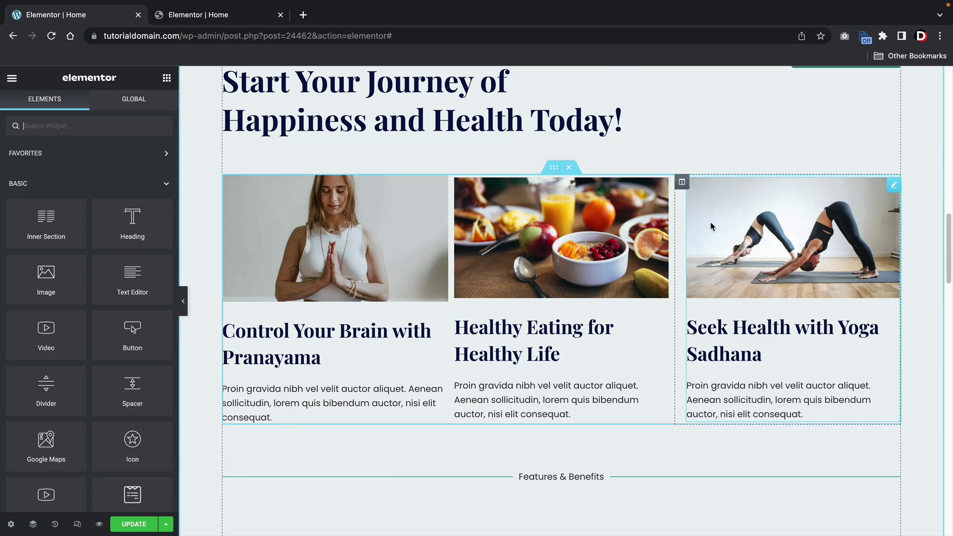
Swap the Control Your Brain with Pranayama and Seek Health with Yoga Sadhana image boxes between the first and third columns.
left_click_drag(441, 182, 769, 190)
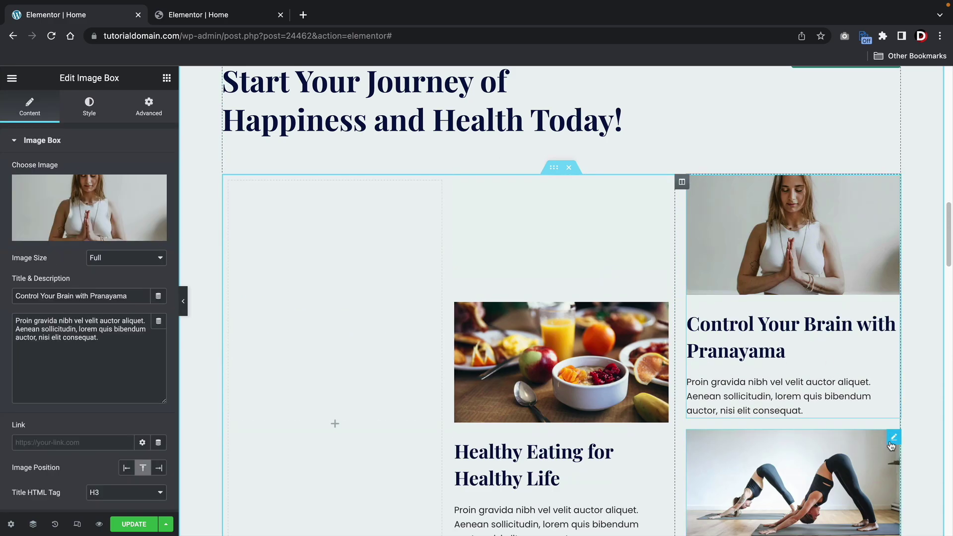
left_click_drag(894, 439, 349, 218)
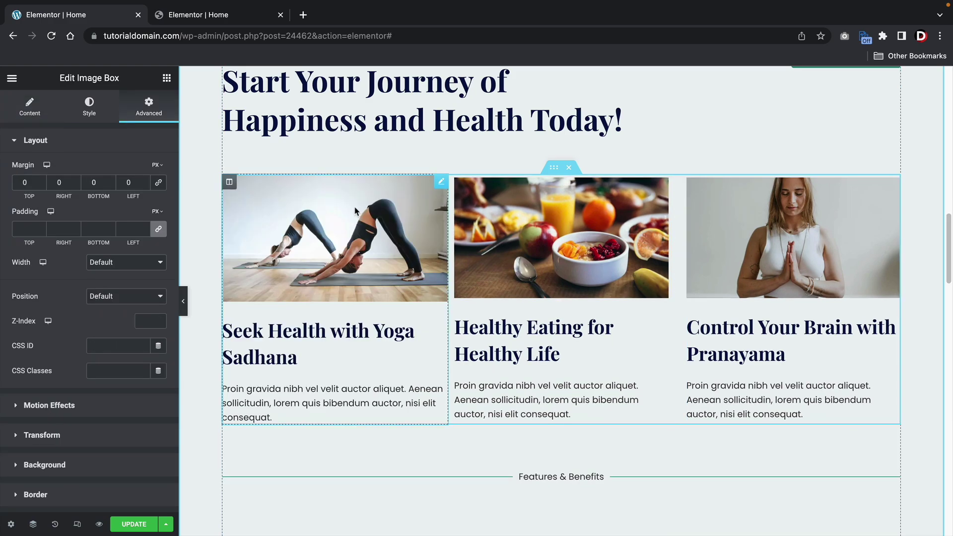
Try the Seek Health with Yoga Sadhana image box above and below the three-column row, and return it to the first column.
left_click_drag(441, 186, 804, 132)
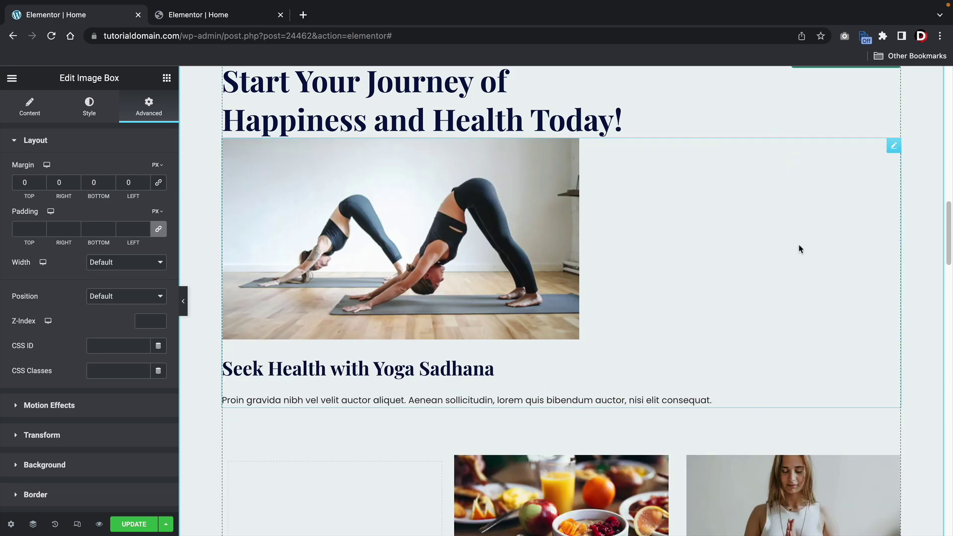
left_click_drag(893, 146, 549, 429)
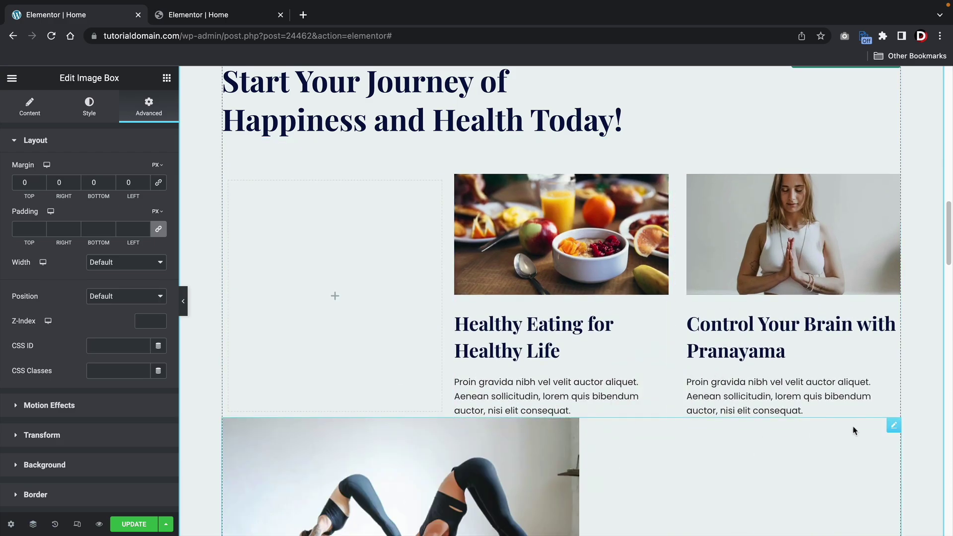
left_click_drag(893, 425, 354, 280)
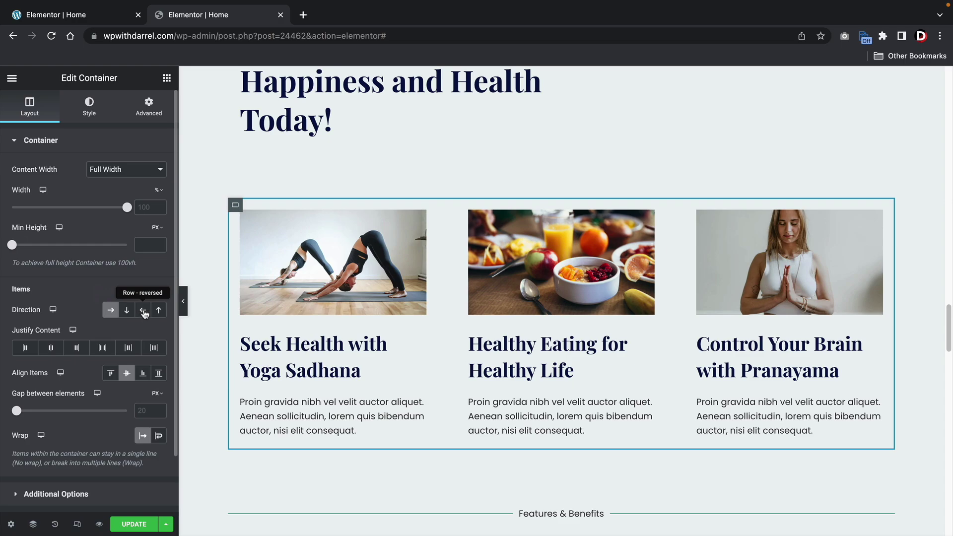
Reverse the row direction of the three-image-box container and set the gap between its elements to 15 px.
left_click(143, 311)
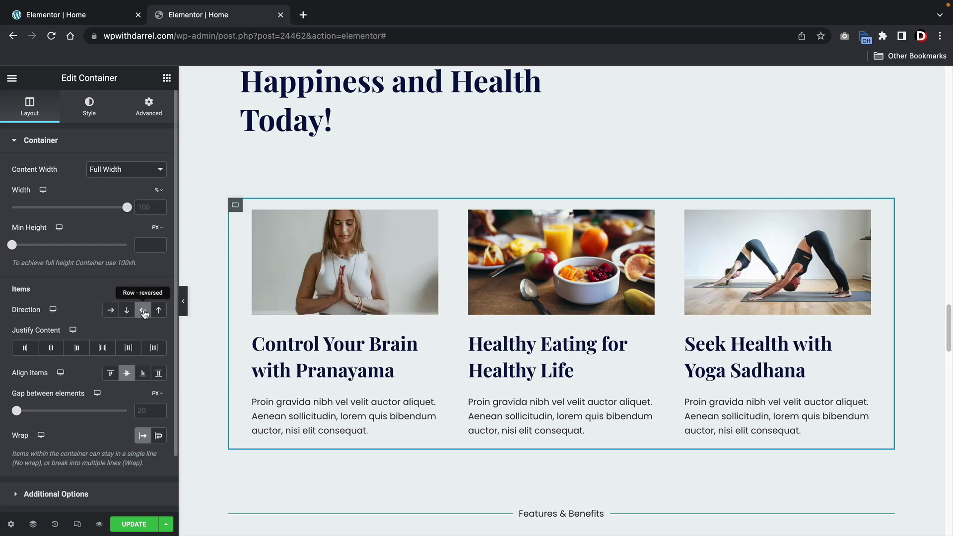
mouse_move(17, 411)
left_mouse_down()
mouse_move(42, 412)
mouse_move(16, 411)
left_mouse_up()
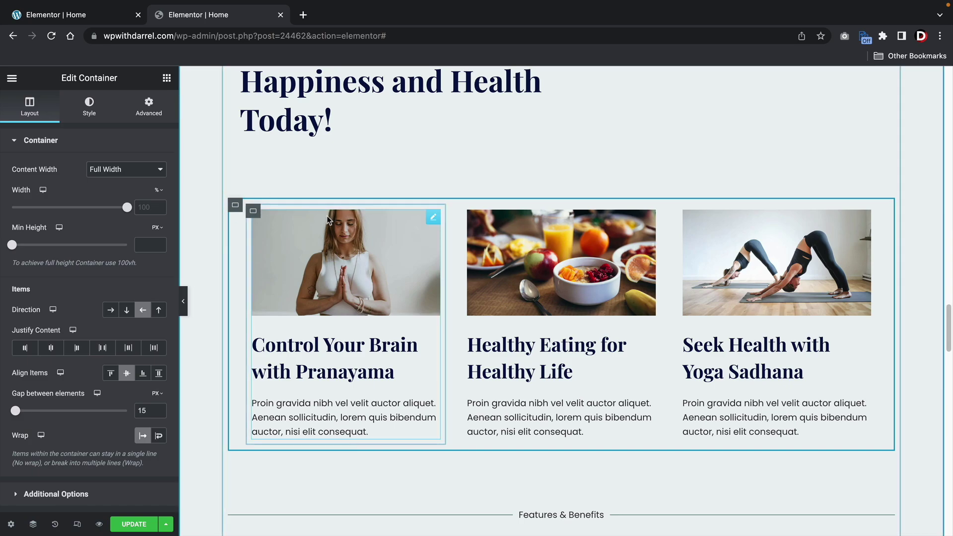
left_click(714, 268)
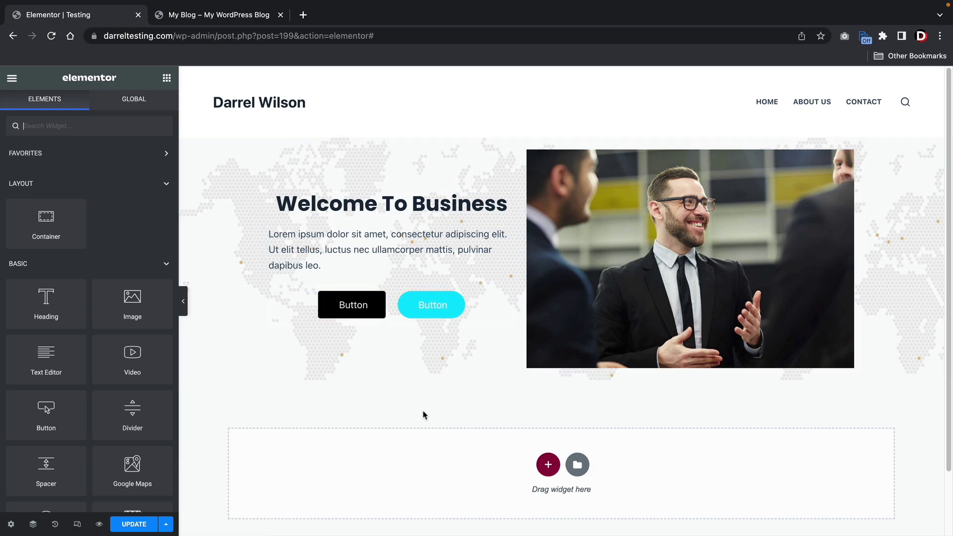
Add a two-column container below the Welcome To Business section and place a Heading widget in its first column.
scroll(423, 414, "down", 3)
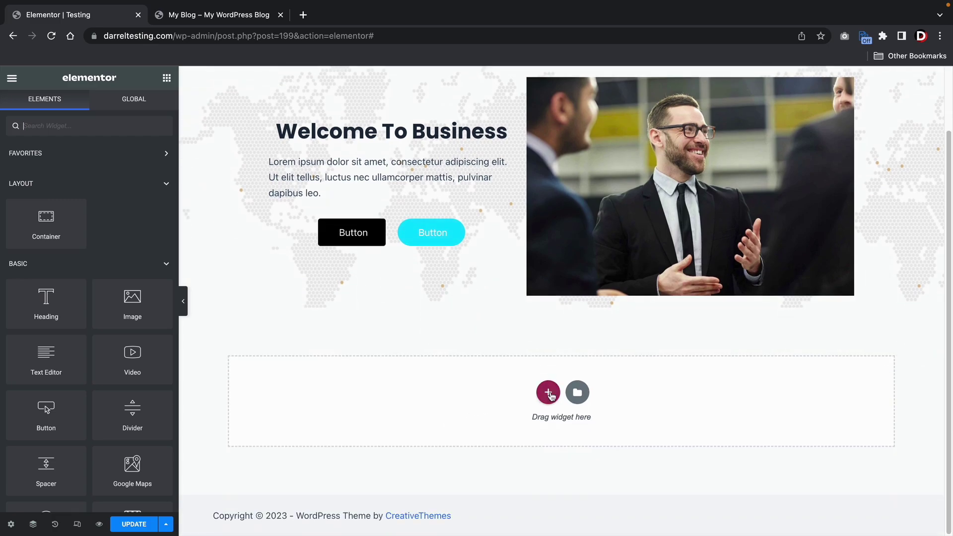
left_click(548, 393)
left_click(545, 425)
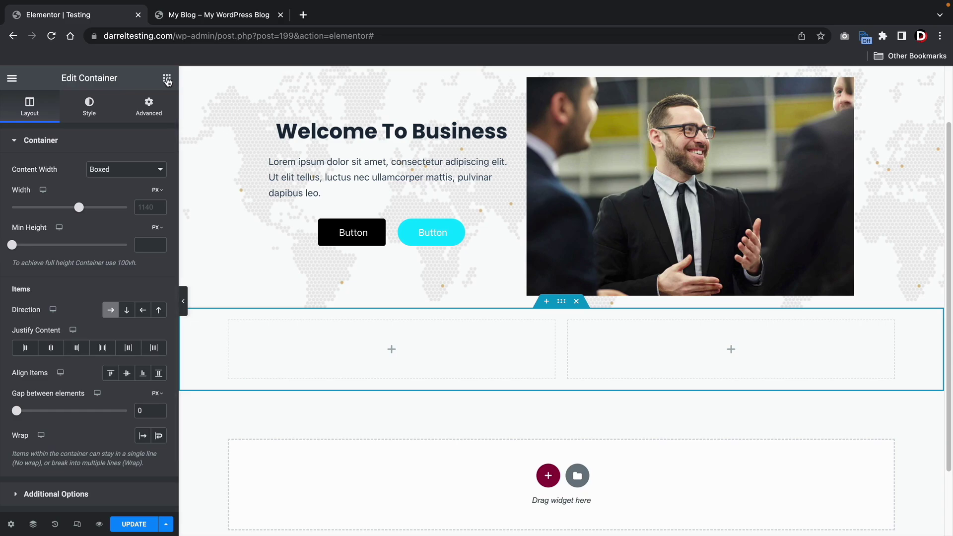
left_click(167, 78)
left_click_drag(50, 312, 339, 341)
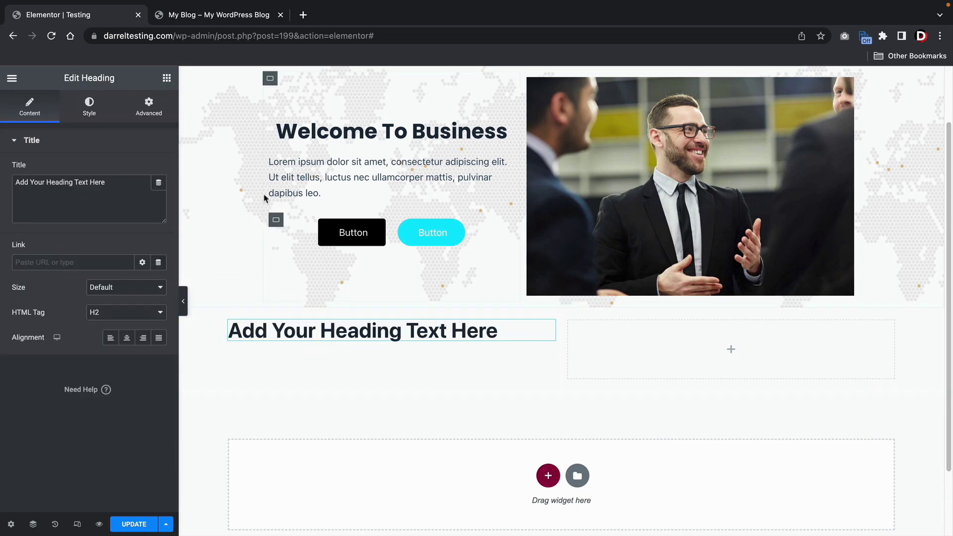
Add a Text Editor widget below the new heading and nest an empty container beneath it in the first column.
left_click(167, 78)
left_click_drag(45, 364, 315, 336)
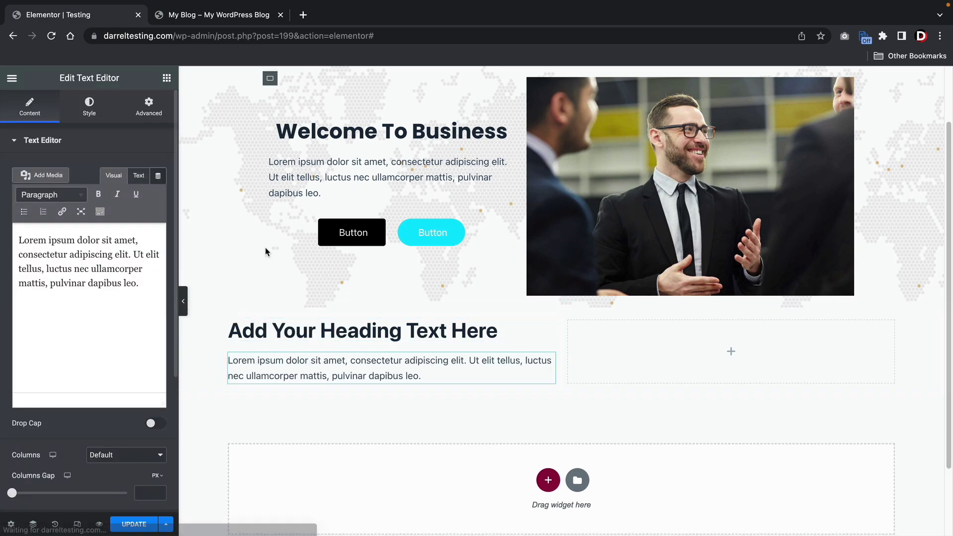
left_click(167, 78)
left_click(50, 228)
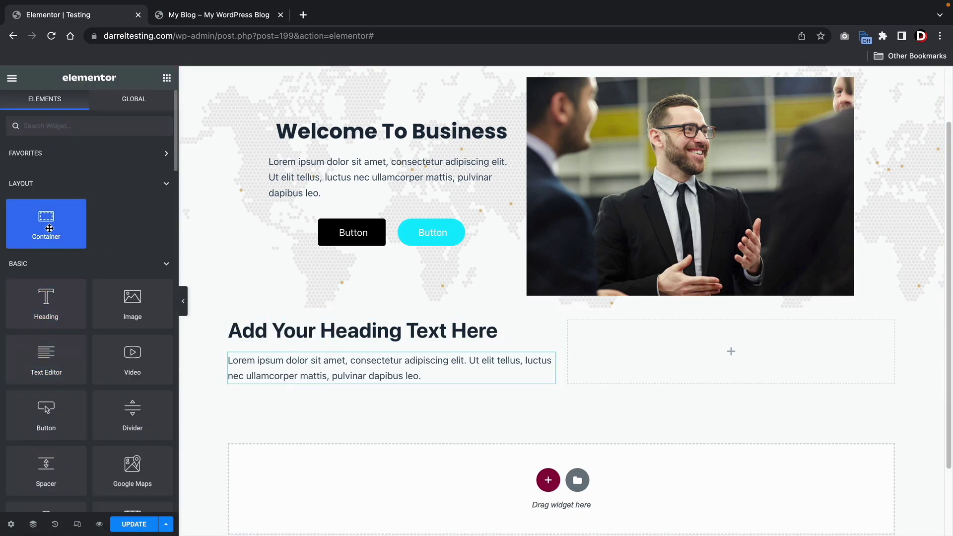
left_click_drag(51, 225, 321, 387)
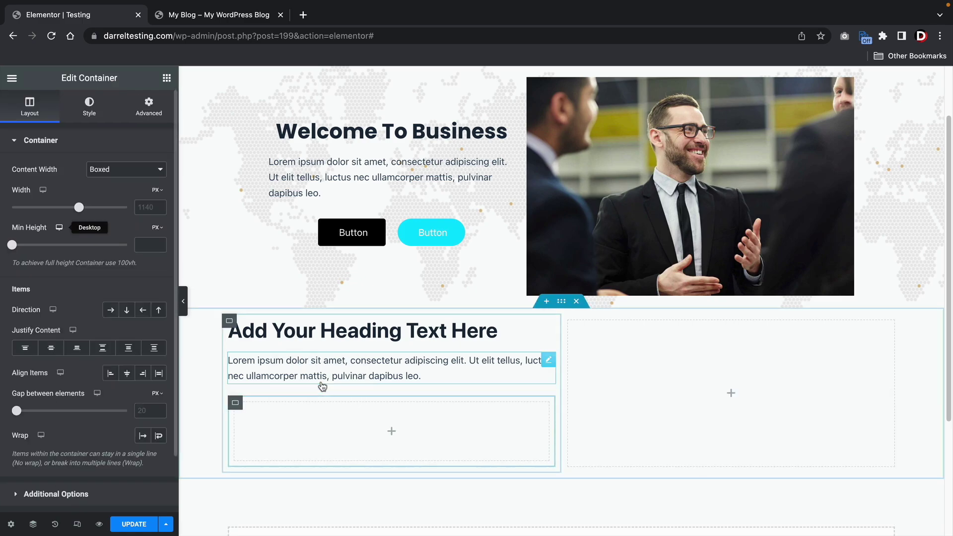
Place a Button widget in the nested container and duplicate it.
left_click(167, 78)
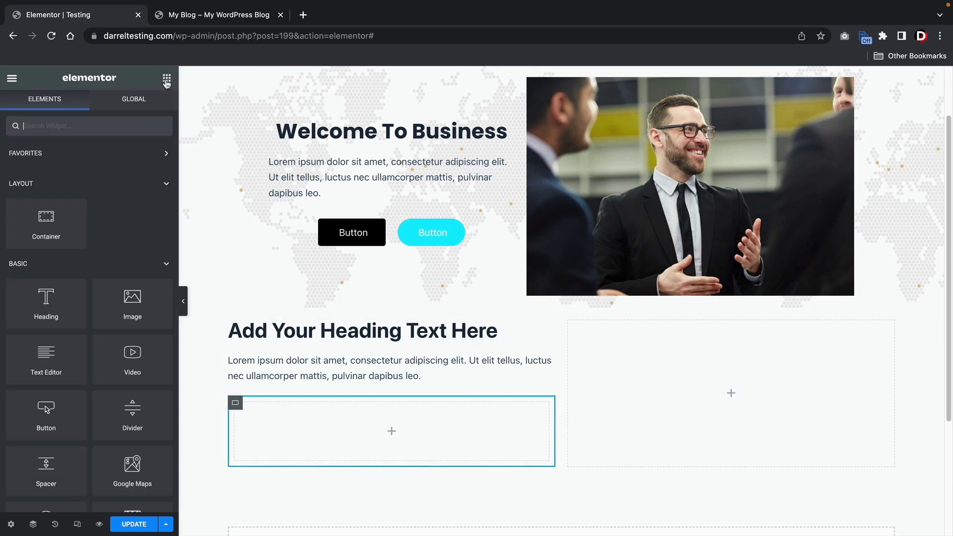
left_click(66, 325)
left_click_drag(54, 407, 288, 432)
right_click(265, 411)
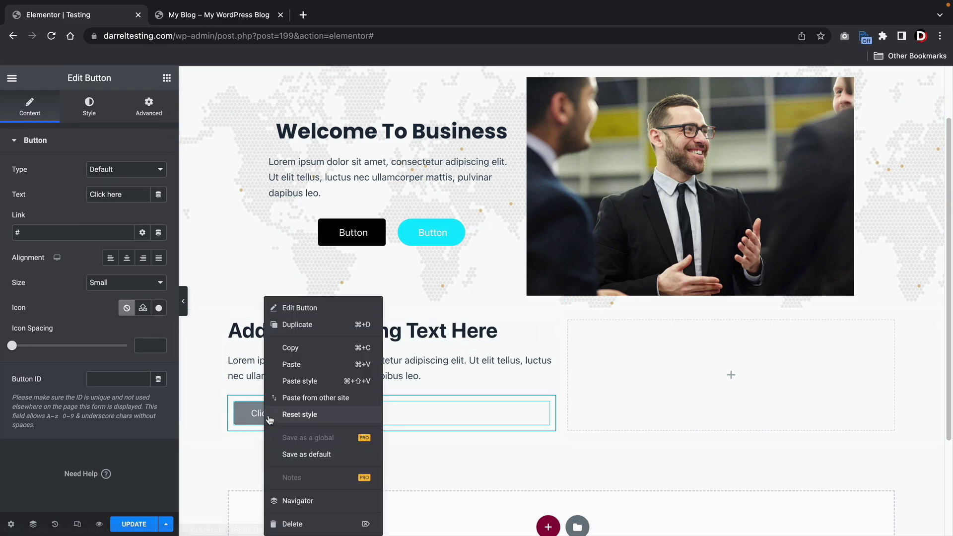
left_click(309, 329)
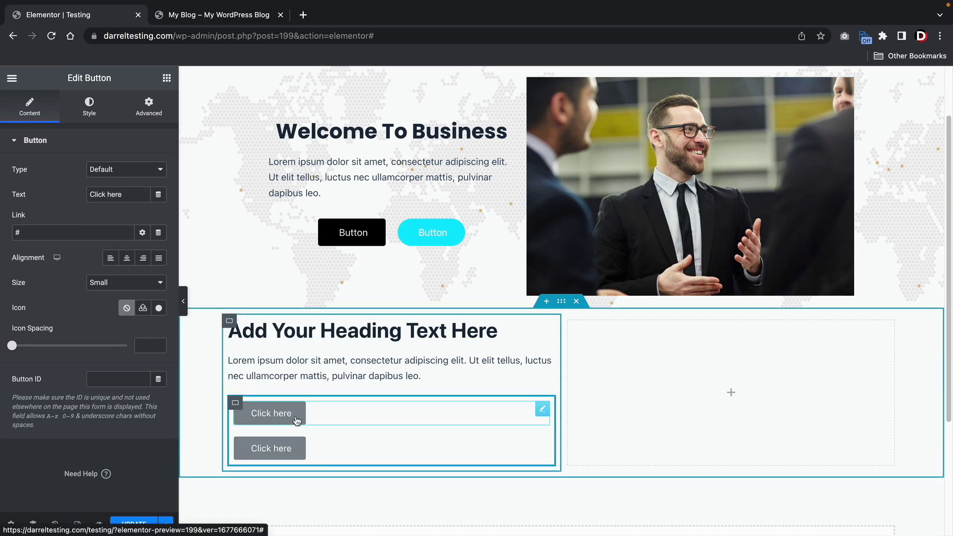
Set the upper Click here button's background color to red, #FF0909.
left_click(90, 107)
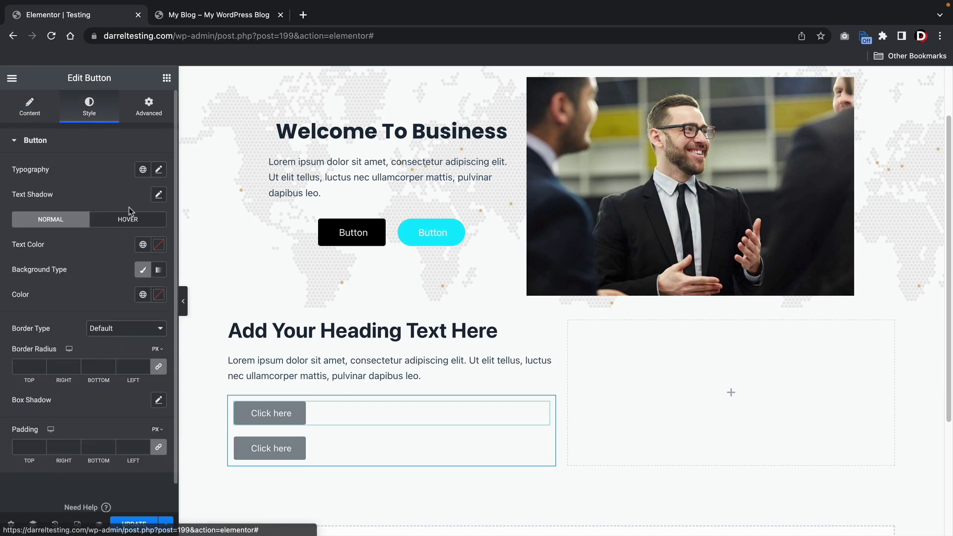
left_click(144, 271)
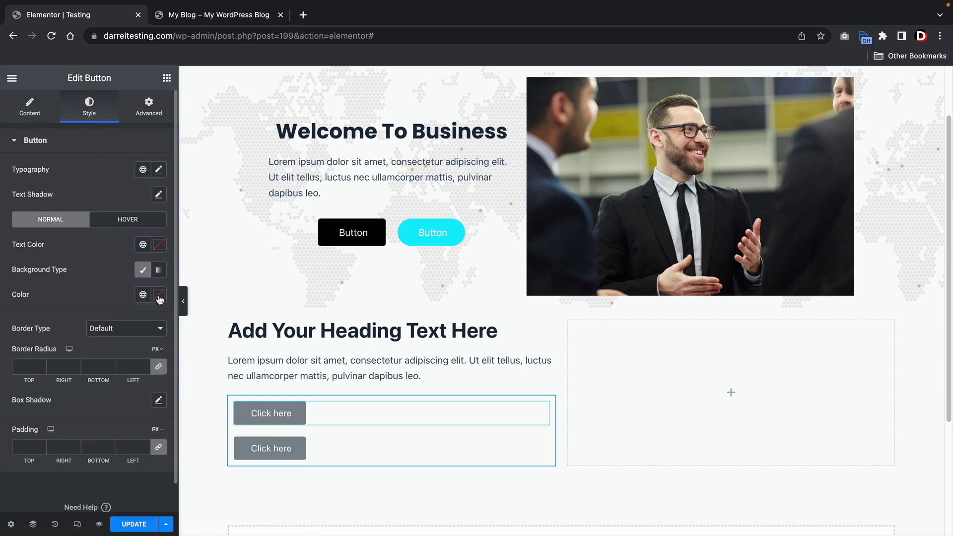
left_click(159, 295)
left_click(153, 339)
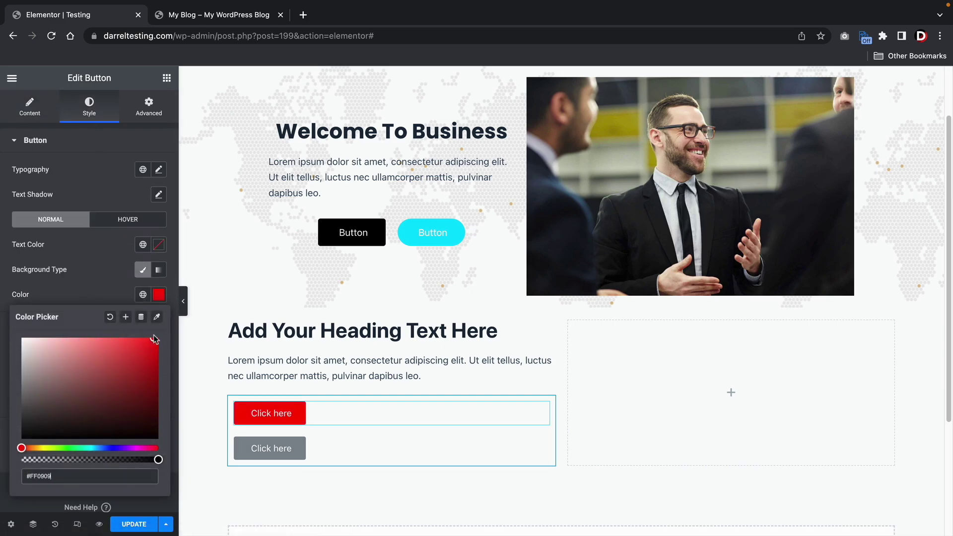
left_click(122, 293)
scroll(322, 392, "down", 1)
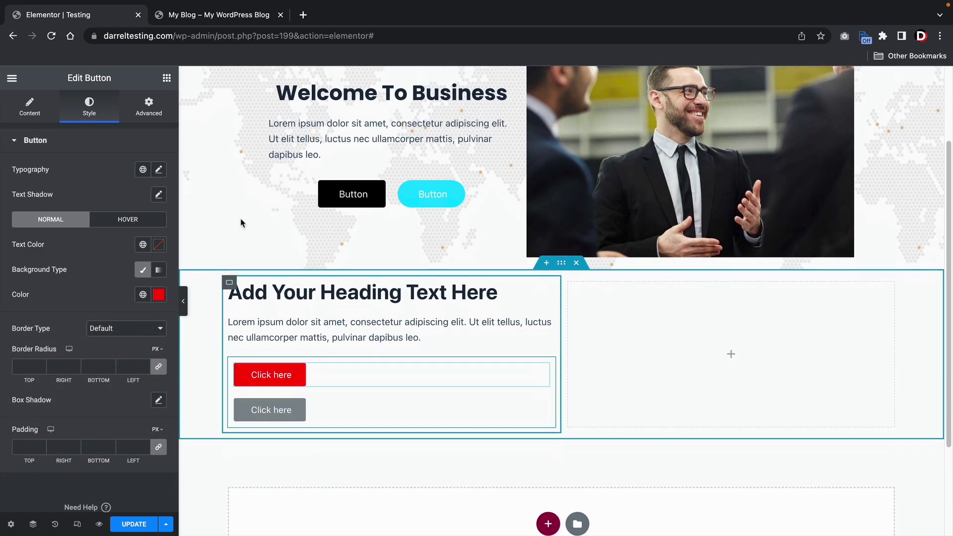
Add an Image widget to the empty second column and insert the media library photo of the bearded businessman in glasses.
left_click(167, 78)
left_click_drag(107, 296, 649, 340)
left_click(98, 212)
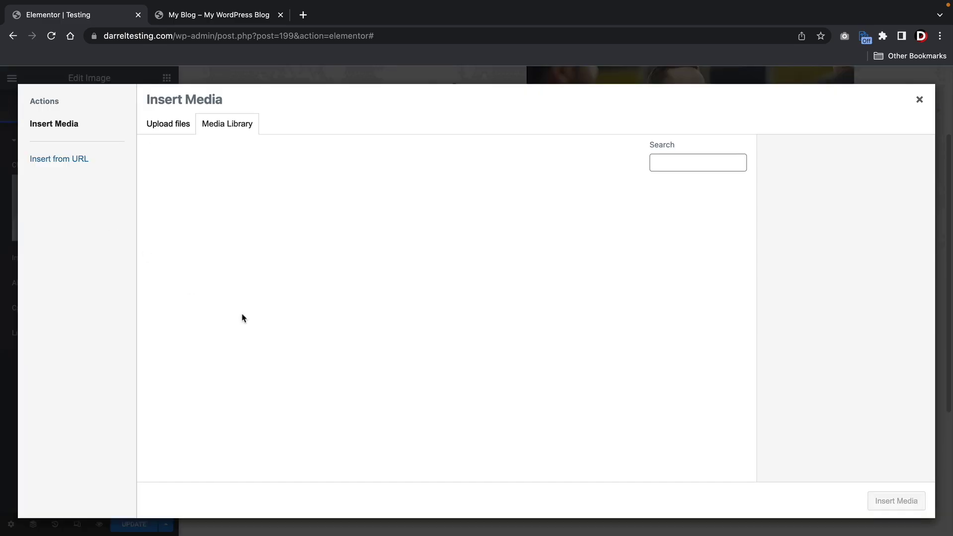
left_click(188, 318)
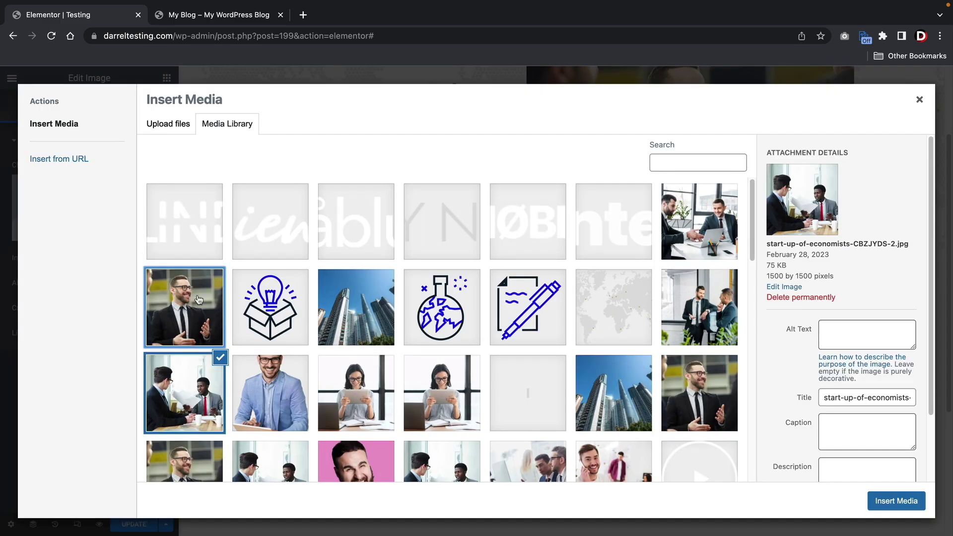
left_click(895, 500)
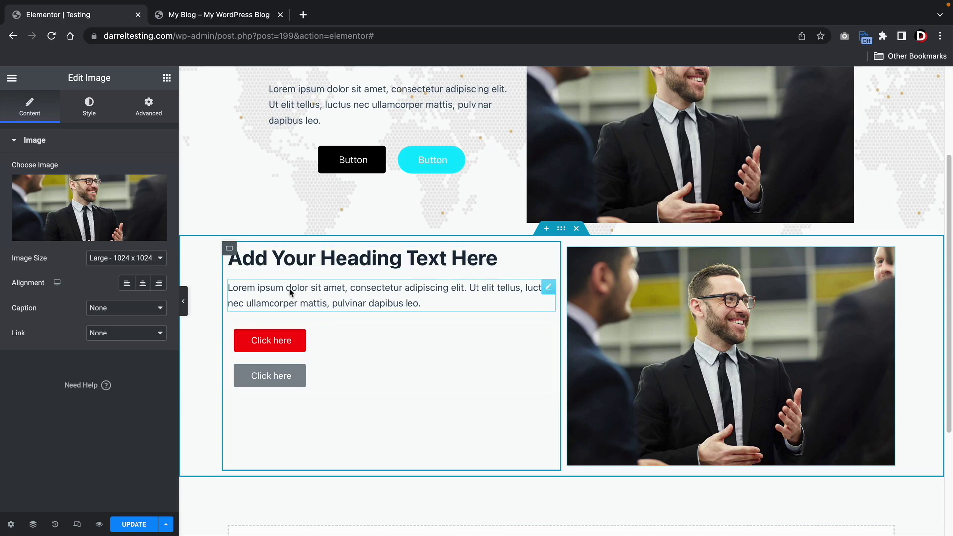
Set Justify Content and Align Items to Center for the column container holding the heading, text and buttons.
left_click(229, 248)
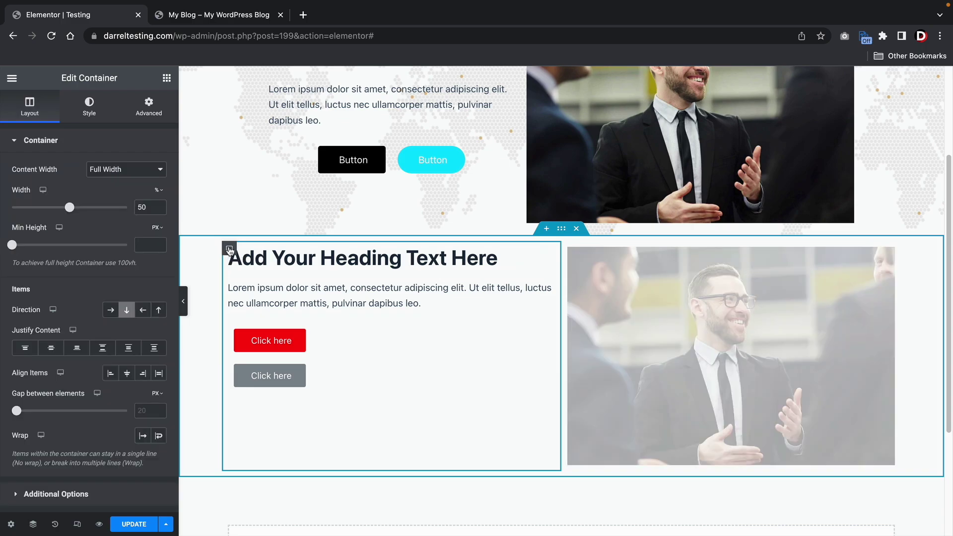
left_click(51, 349)
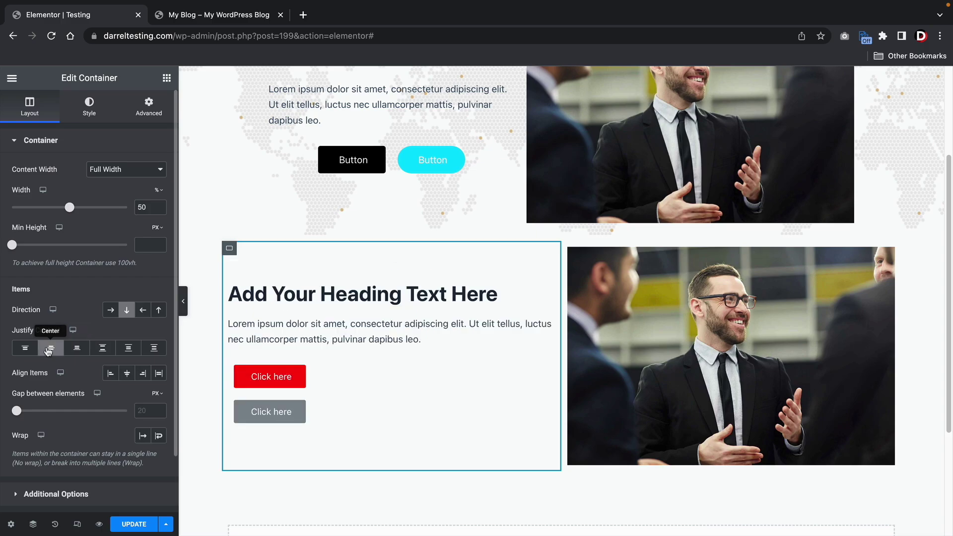
left_click(127, 377)
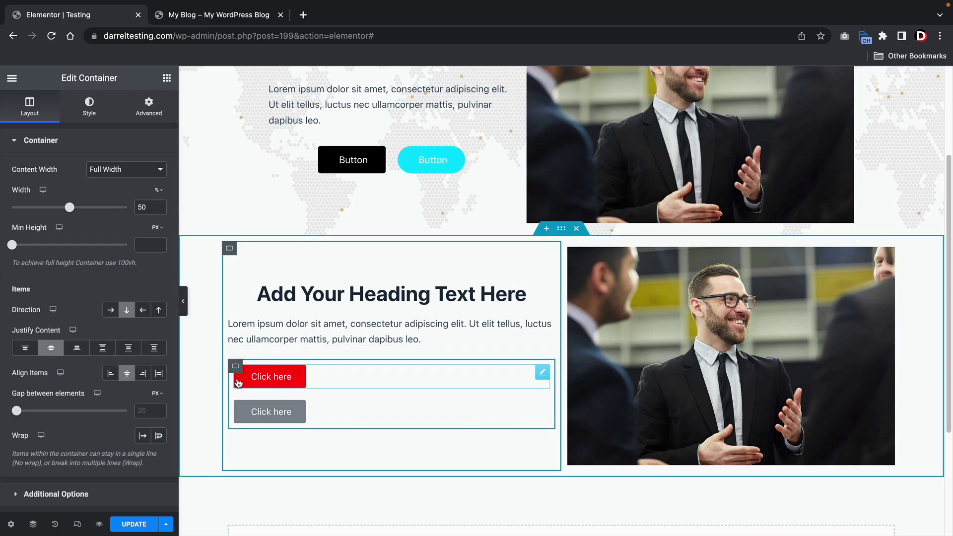
Center-align the lorem ipsum paragraph below the Add Your Heading Text Here heading.
left_click(271, 331)
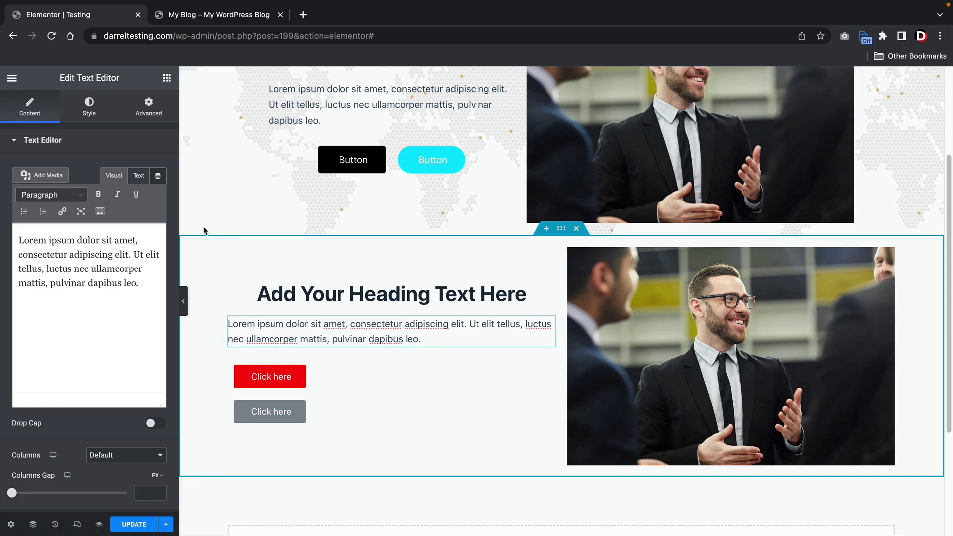
left_click(90, 106)
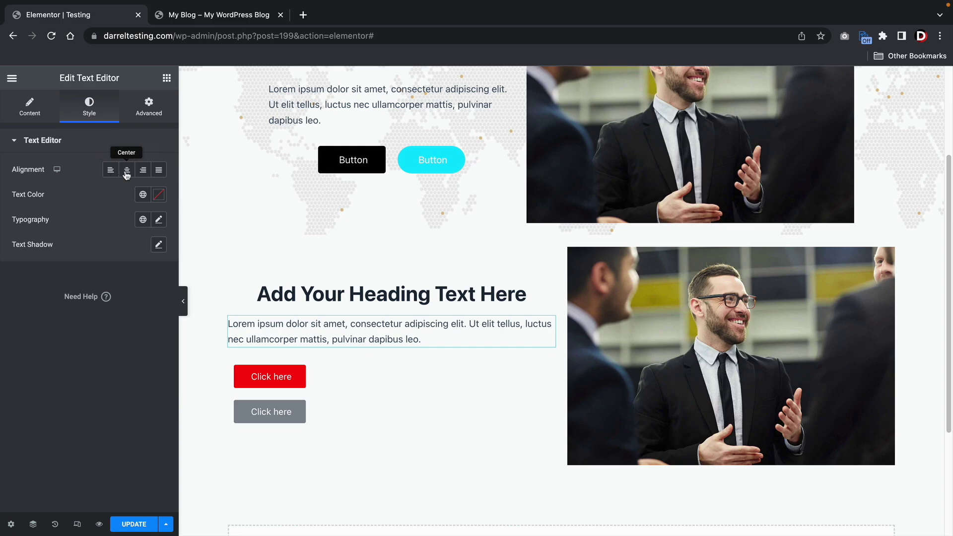
left_click(126, 172)
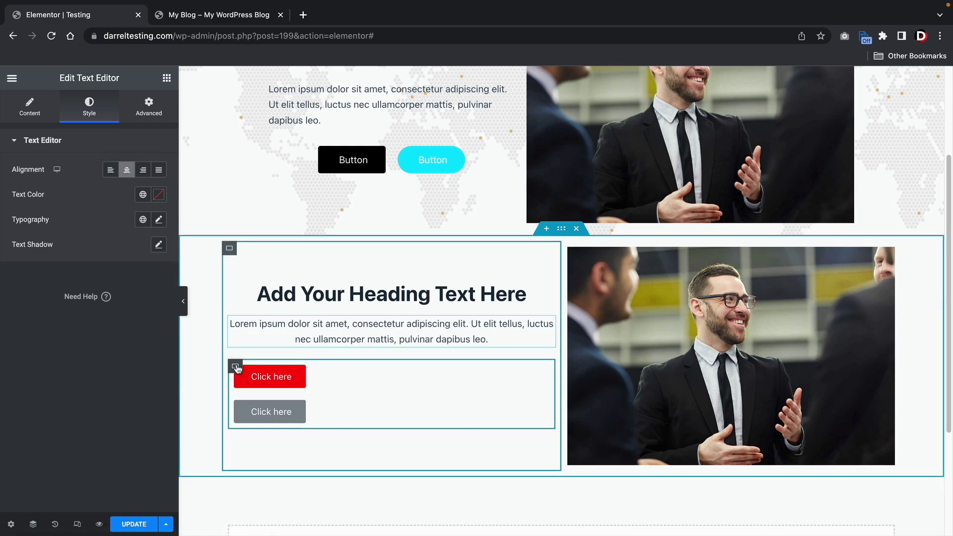
Set the button container's direction to row and its Justify Content to Center.
left_click(236, 366)
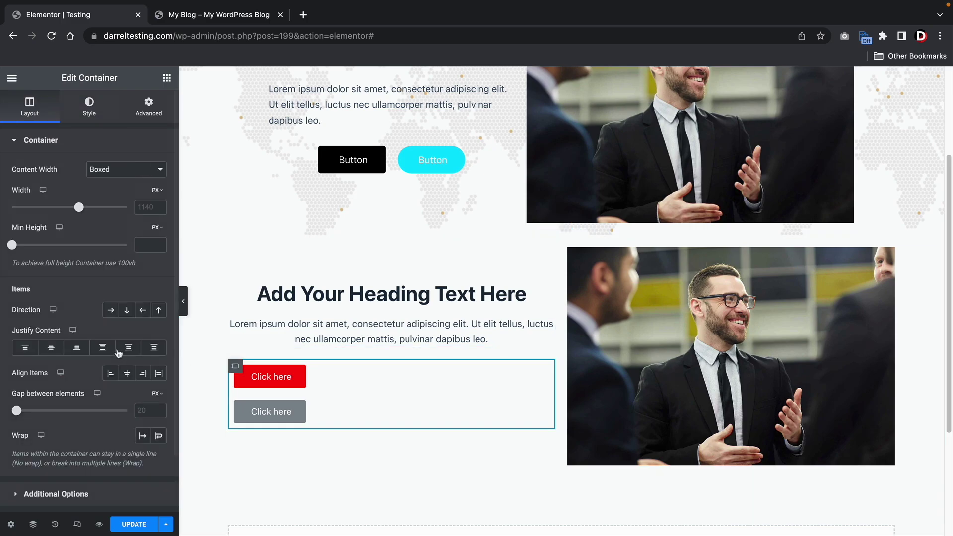
left_click(111, 310)
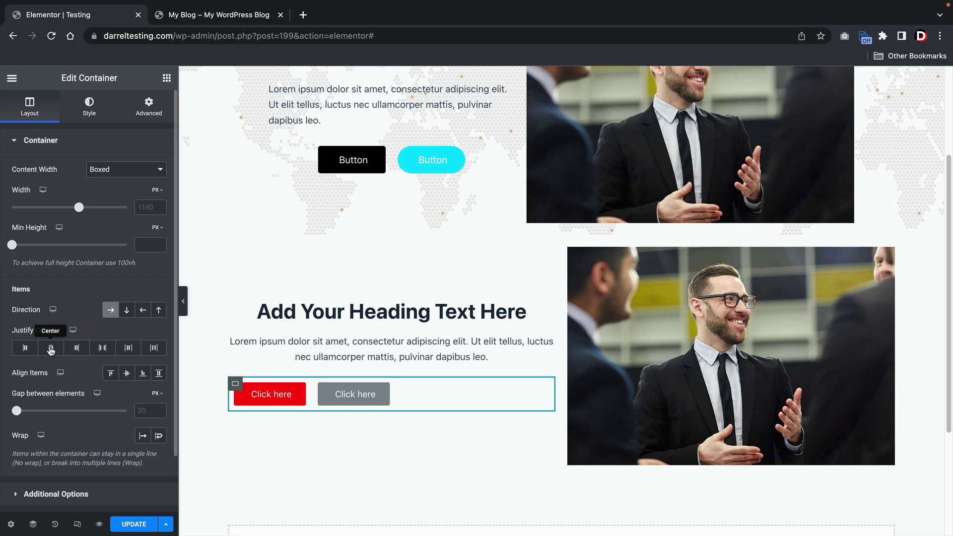
left_click(51, 349)
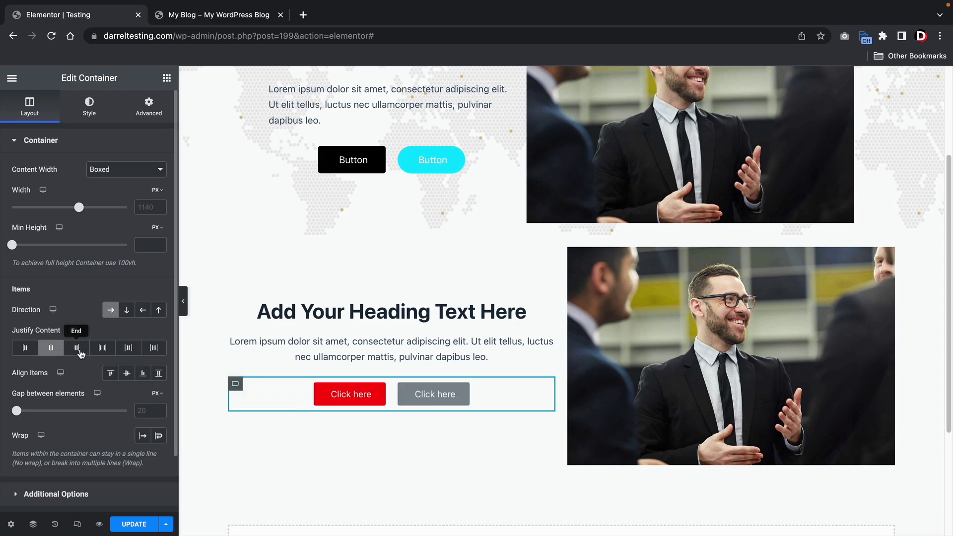
Compare End, Space Between, Space Around and Space Evenly justification for the two buttons, and restore Center.
left_click(81, 353)
left_click(103, 349)
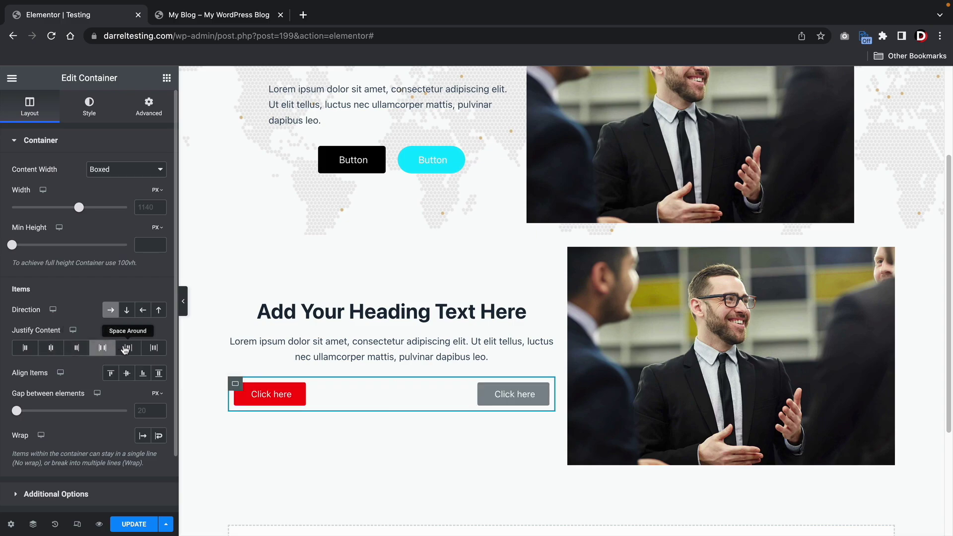
left_click(125, 349)
left_click(154, 348)
left_click(102, 349)
left_click(72, 349)
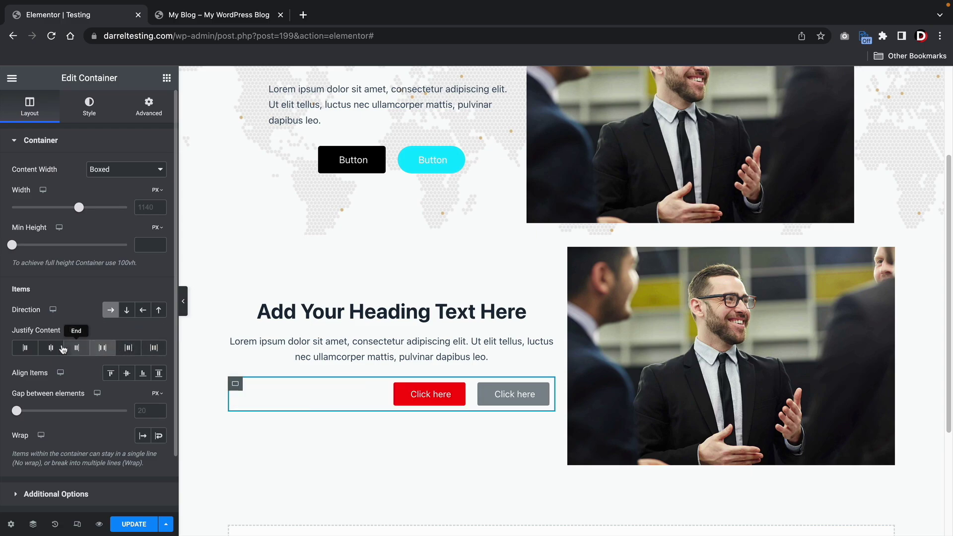
left_click(51, 348)
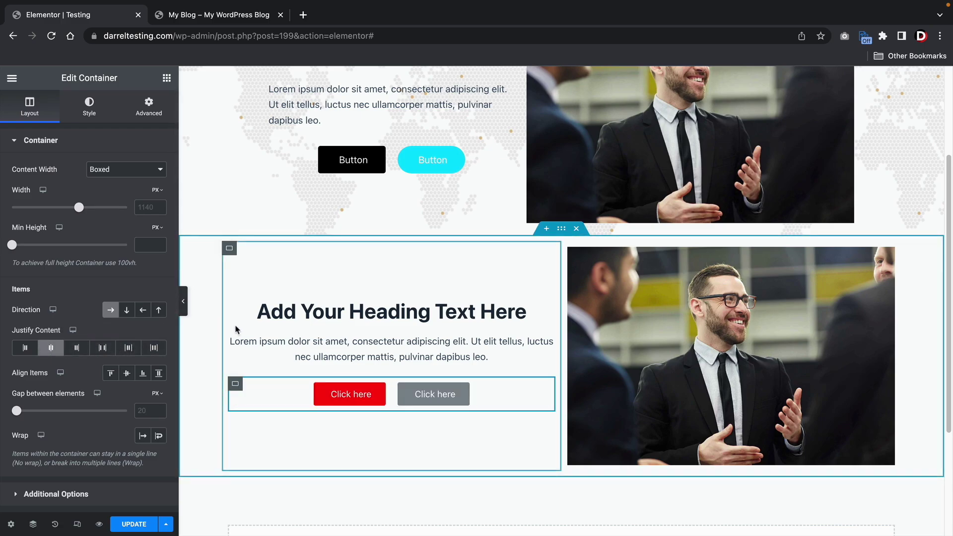
left_click_drag(562, 298, 535, 295)
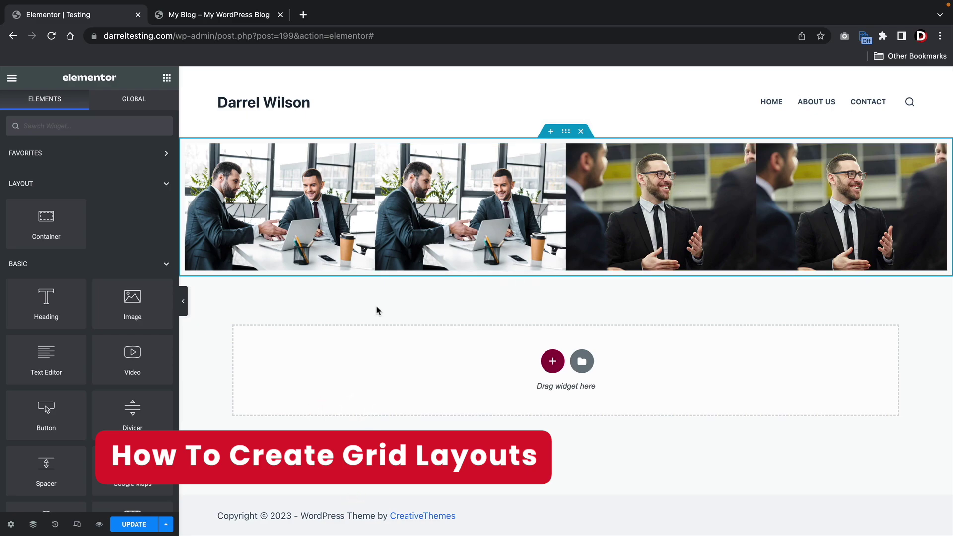
Preview the four-image row at full page width without the editing panel, and restore the panel.
left_click(183, 303)
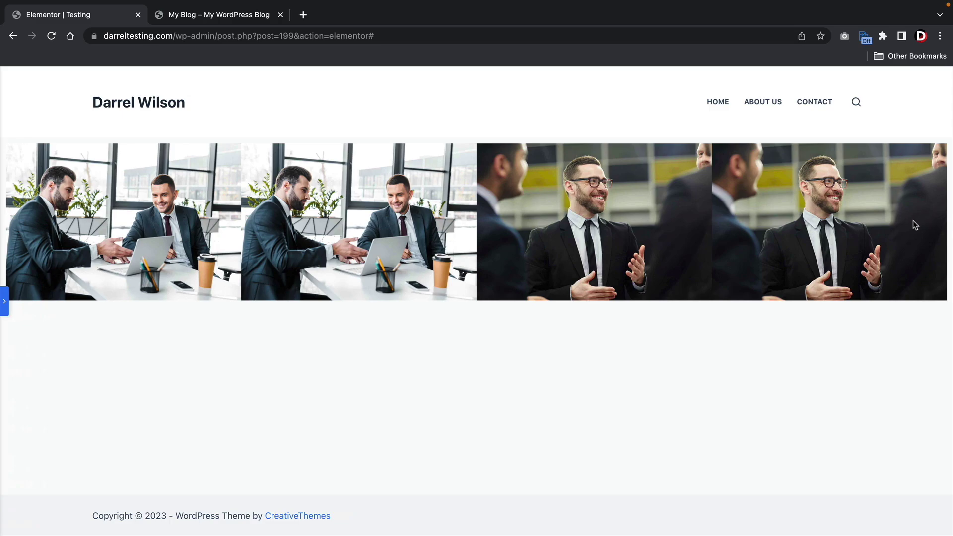
left_click(4, 304)
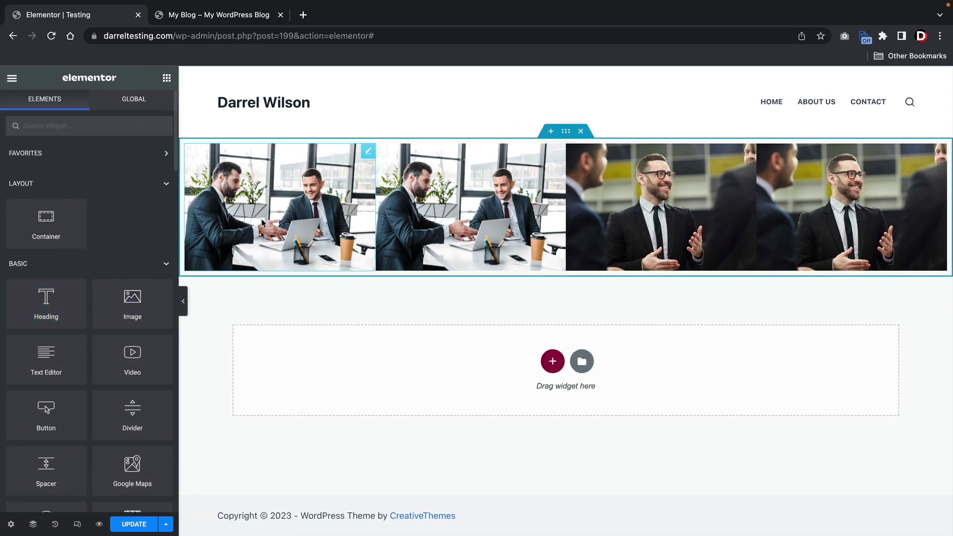
Add a row-direction container below the four-image row and insert an Image widget showing Image-Q9U7M96-2.jpg, the two businessmen at a laptop.
left_click(553, 361)
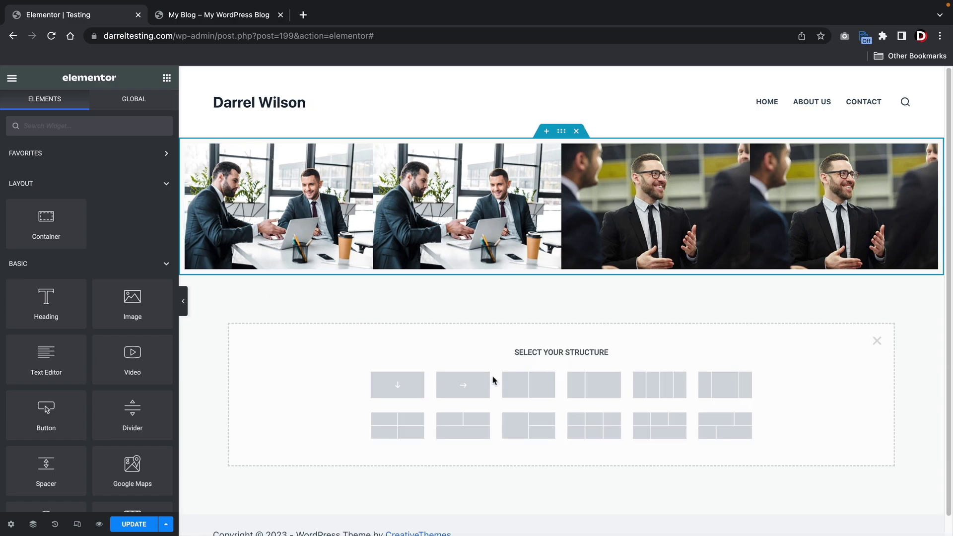
left_click(470, 391)
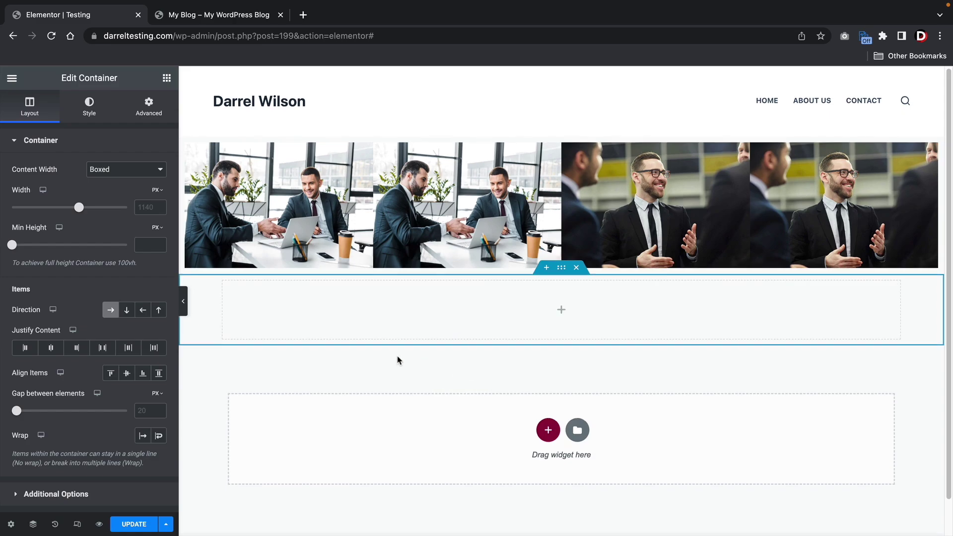
left_click(167, 78)
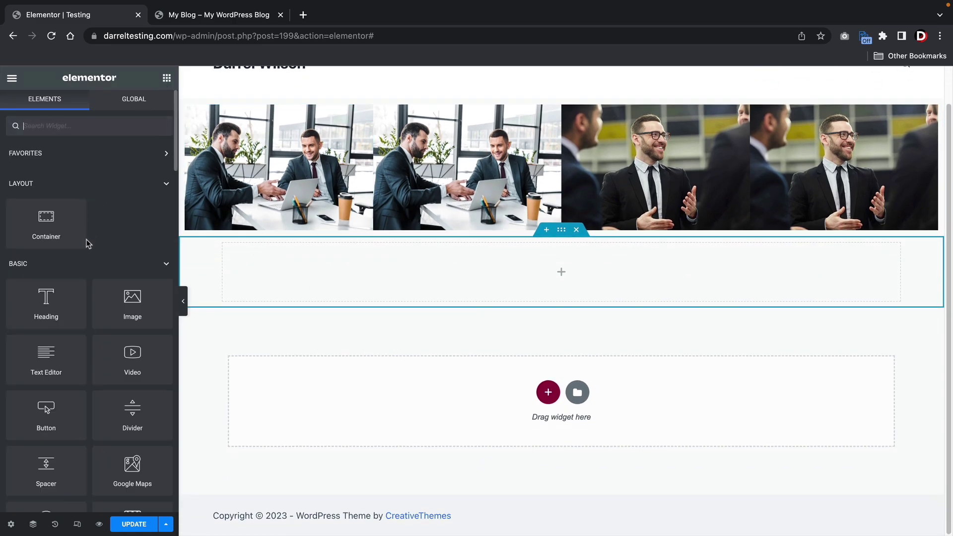
left_click_drag(130, 300, 438, 278)
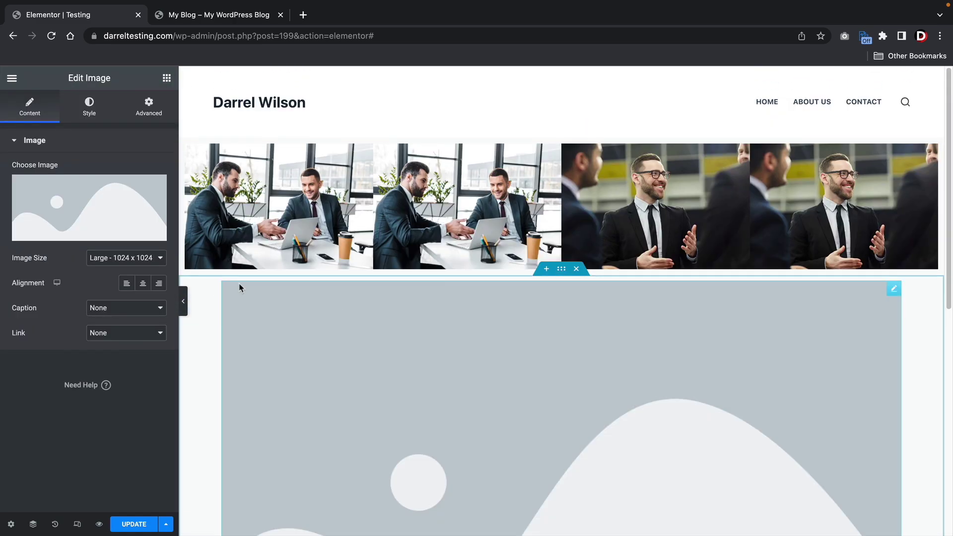
left_click(72, 198)
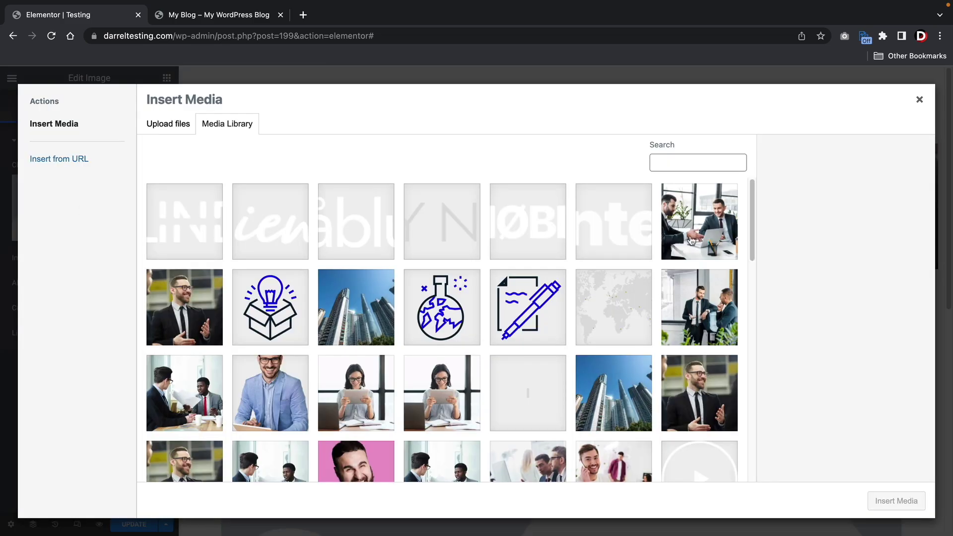
left_click(703, 223)
left_click(888, 497)
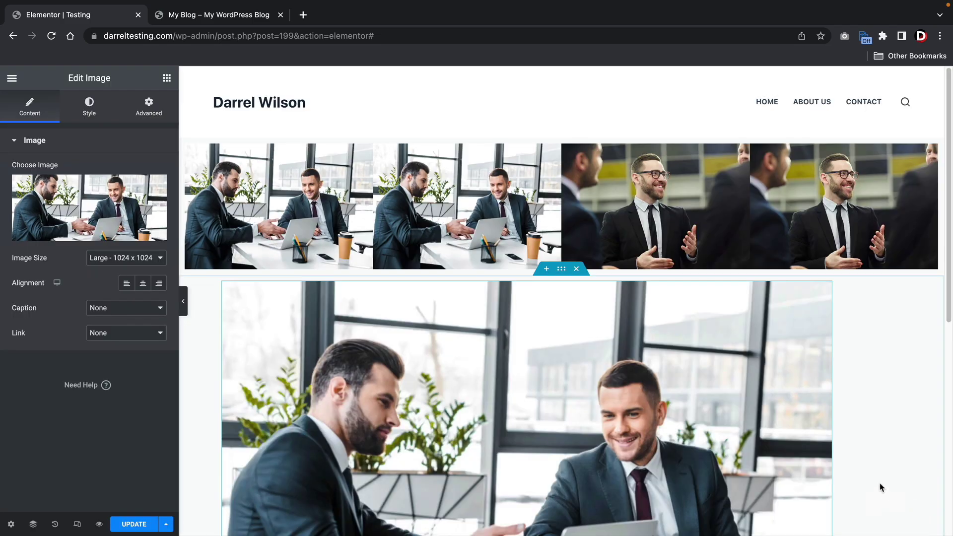
Add a second Image widget before the laptop photo in the new container, using talk-of-expert-9FMRWDR-2.jpg.
left_click(167, 80)
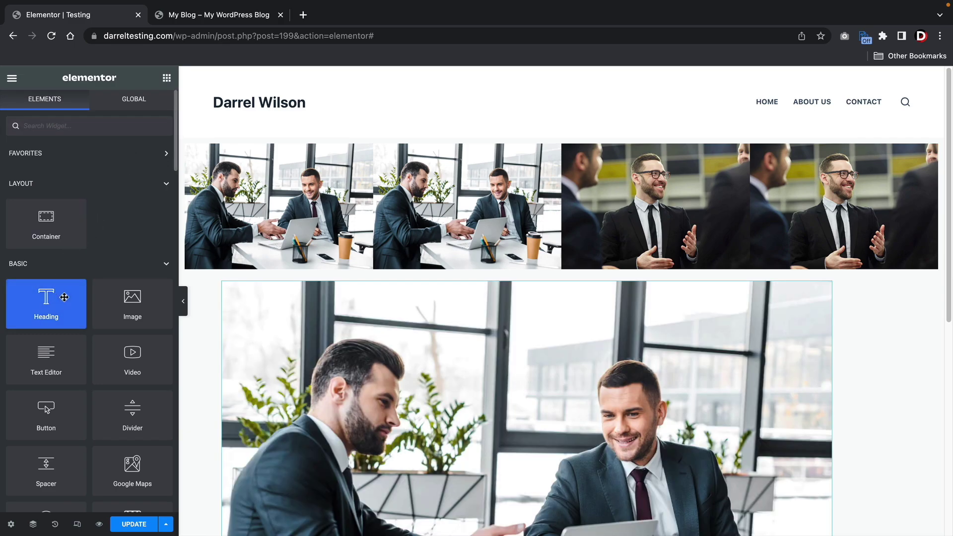
left_click_drag(132, 300, 462, 293)
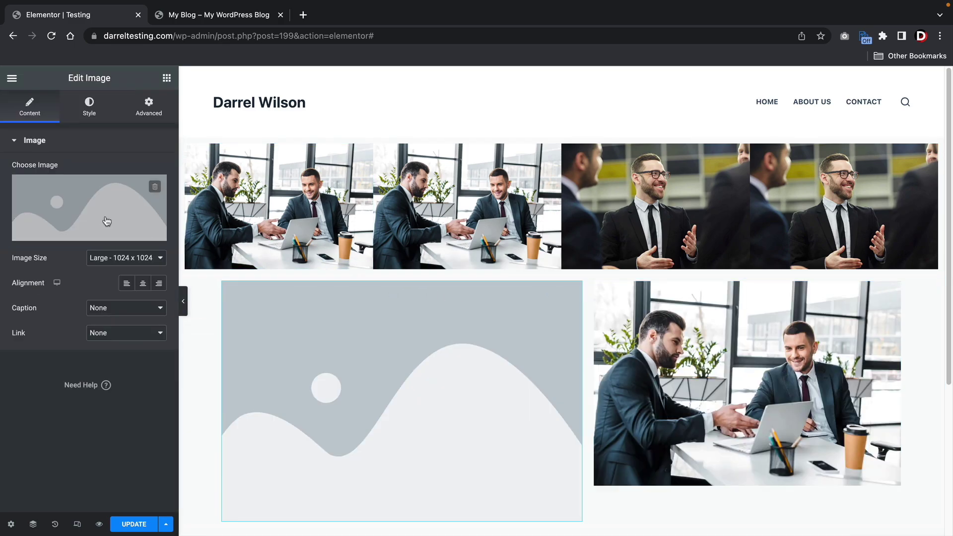
left_click(84, 213)
left_click(190, 301)
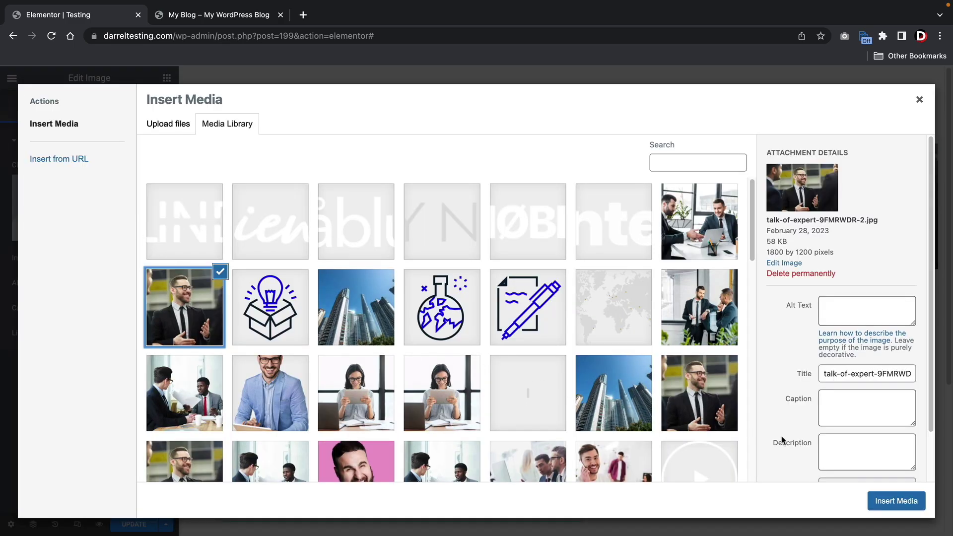
left_click(882, 501)
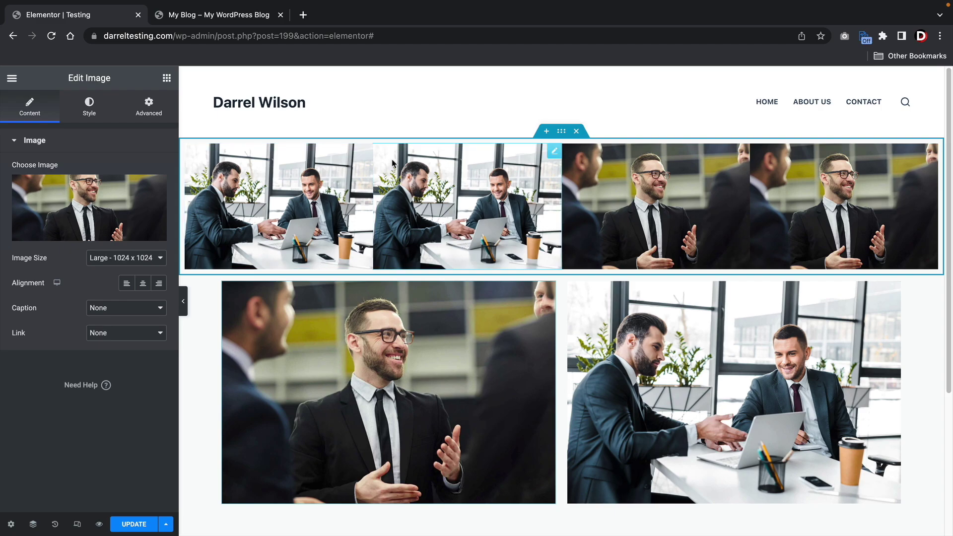
Replace the second image in the upper row with slice4-1.jpg, the laughing man on a pink background.
left_click(85, 194)
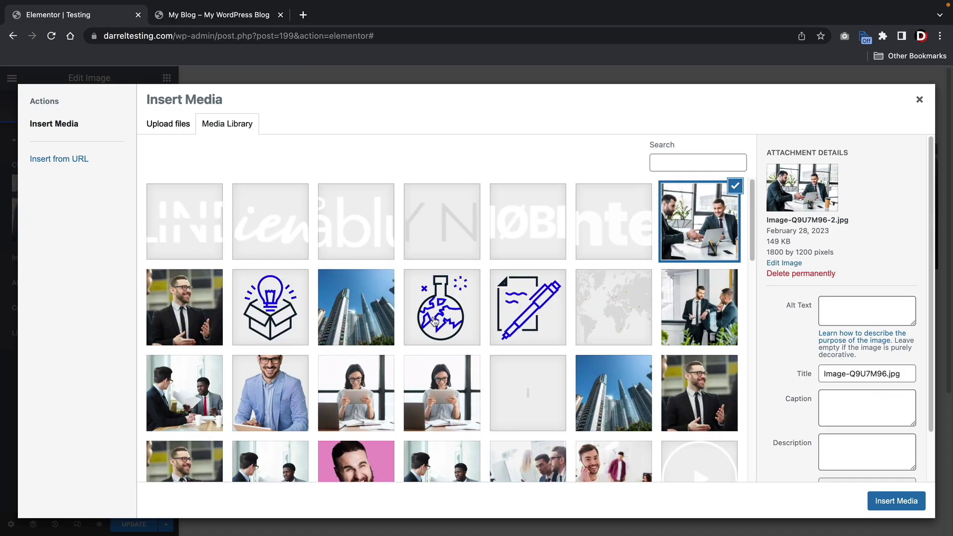
scroll(416, 394, "down", 2)
left_click(356, 392)
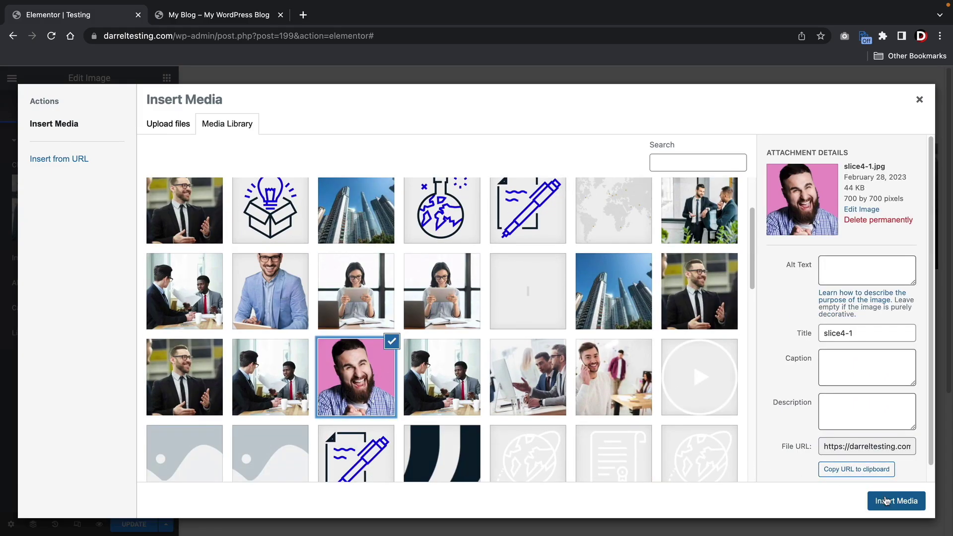
left_click(896, 501)
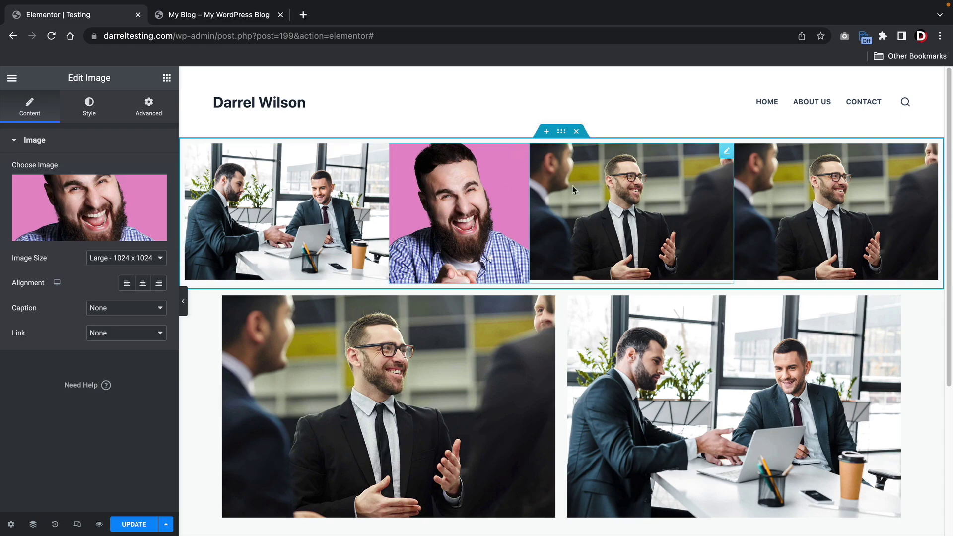
Duplicate both images in the lower container to make a row of four.
scroll(373, 270, "down", 2)
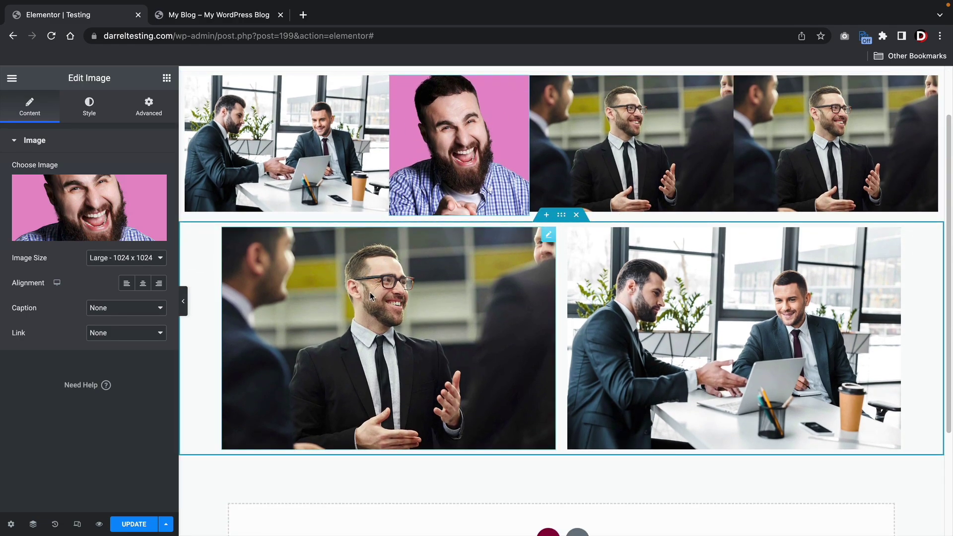
right_click(369, 295)
left_click(382, 324)
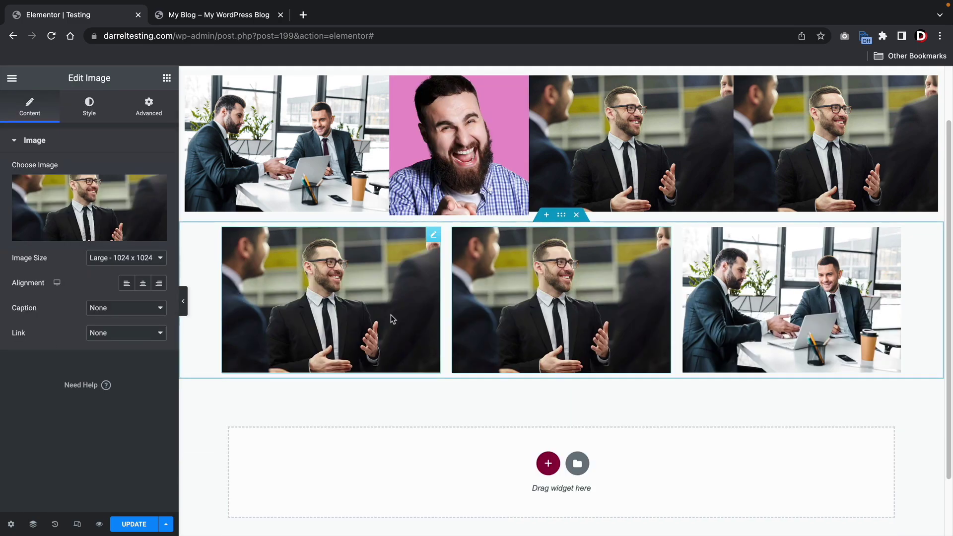
right_click(764, 299)
left_click(778, 327)
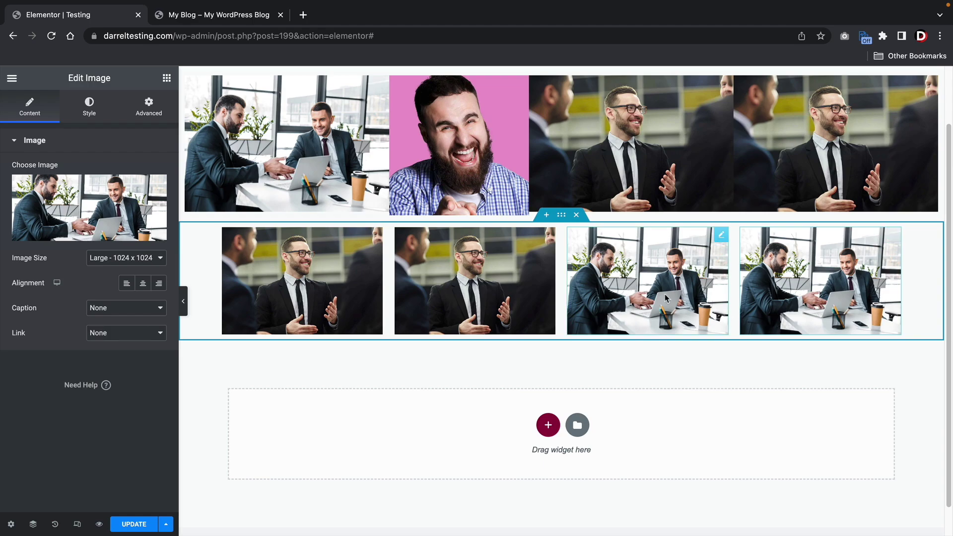
Set the lower container's gap between elements to 0 px, and try the reversed row direction before restoring the horizontal row.
left_click(562, 217)
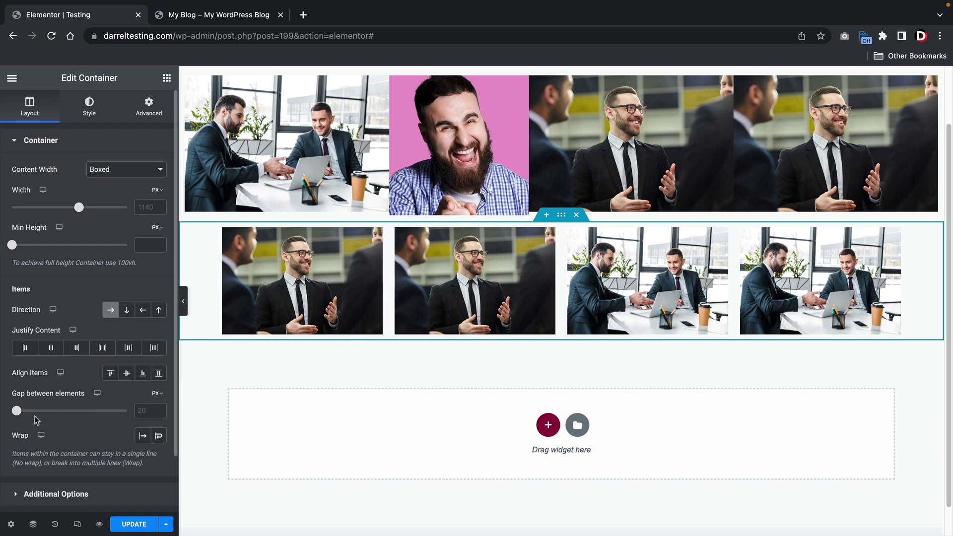
left_click(147, 410)
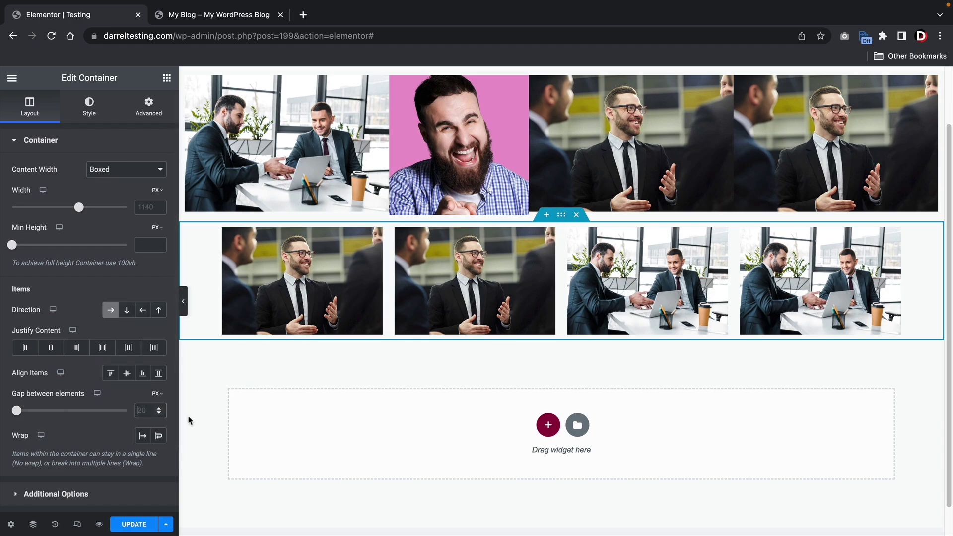
type("0")
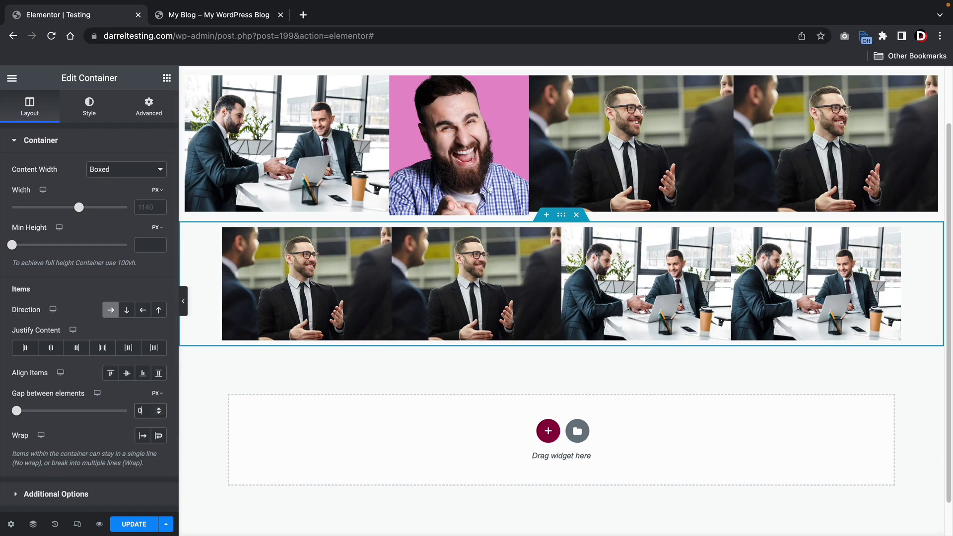
left_click(144, 312)
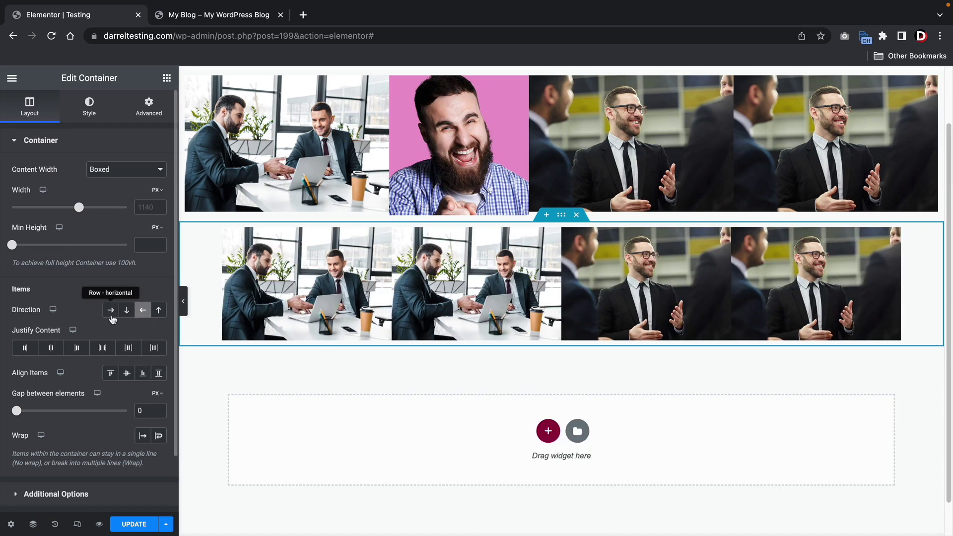
left_click(111, 310)
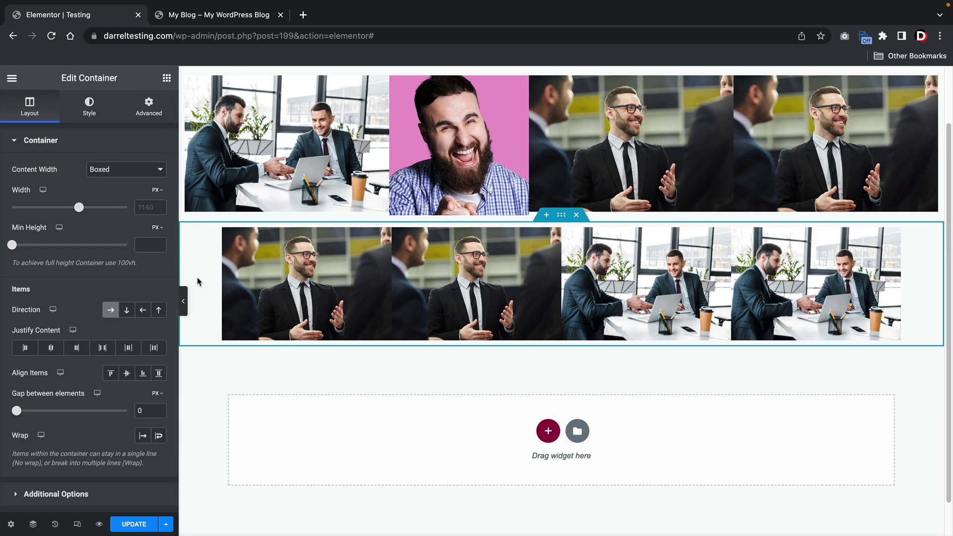
Set the lower container's content width to Full Width and preview both image rows without the editing panel, then restore the panel.
left_click(128, 170)
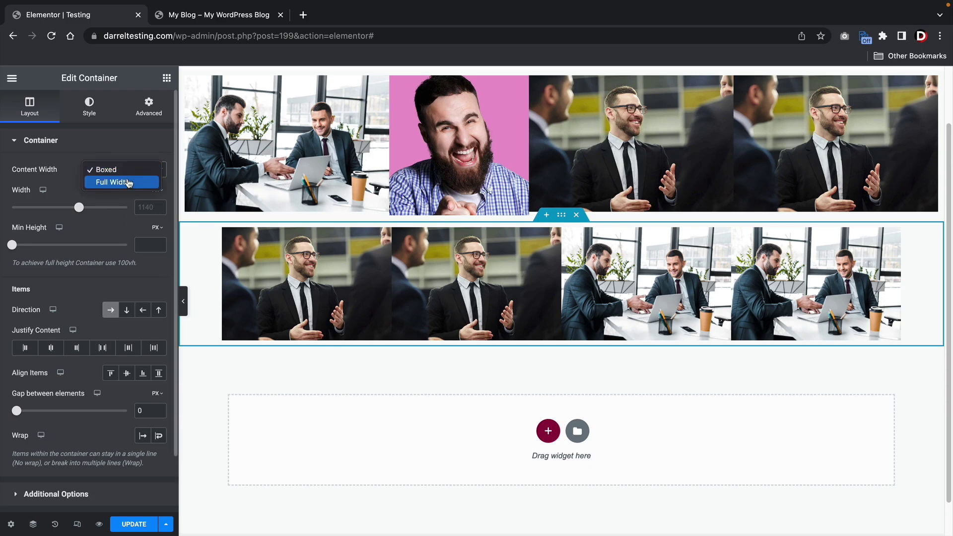
left_click(128, 183)
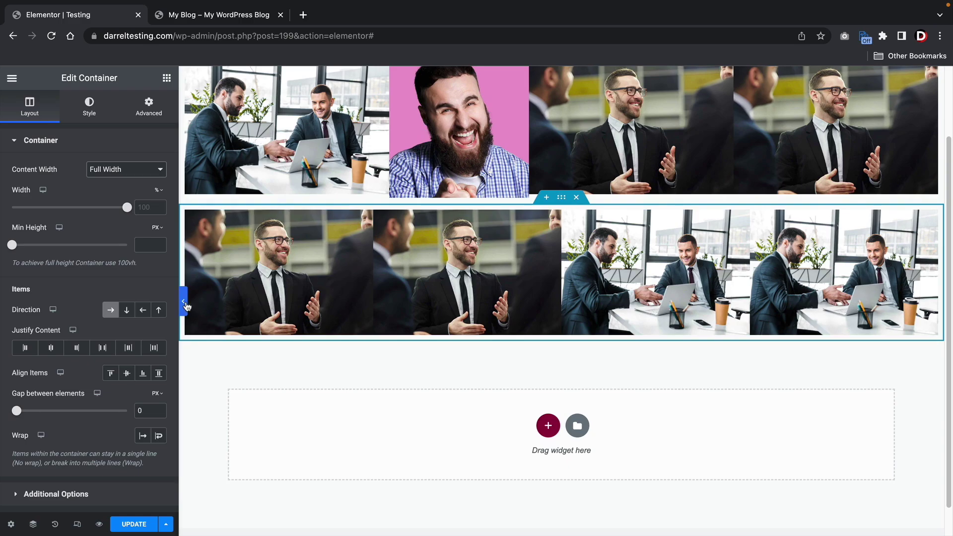
left_click(184, 301)
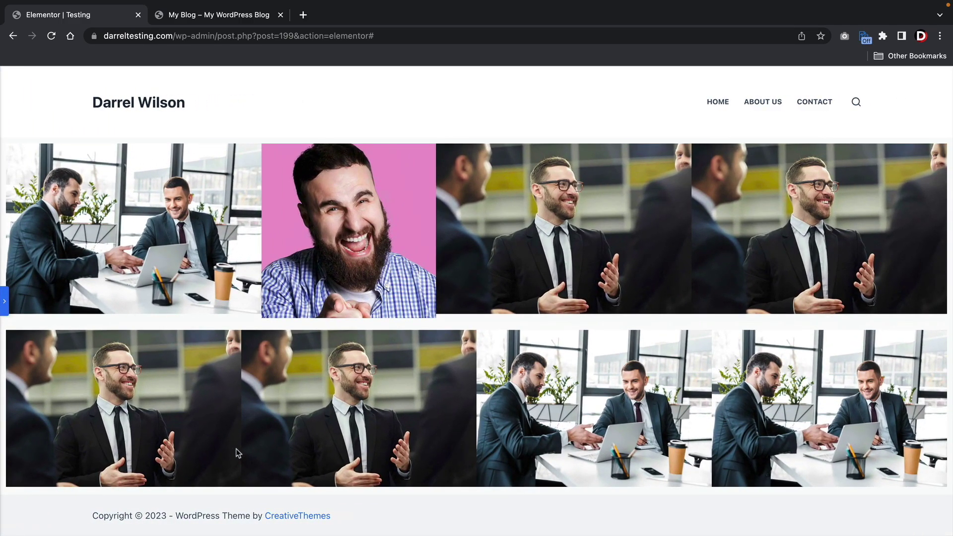
key("ctrl+p")
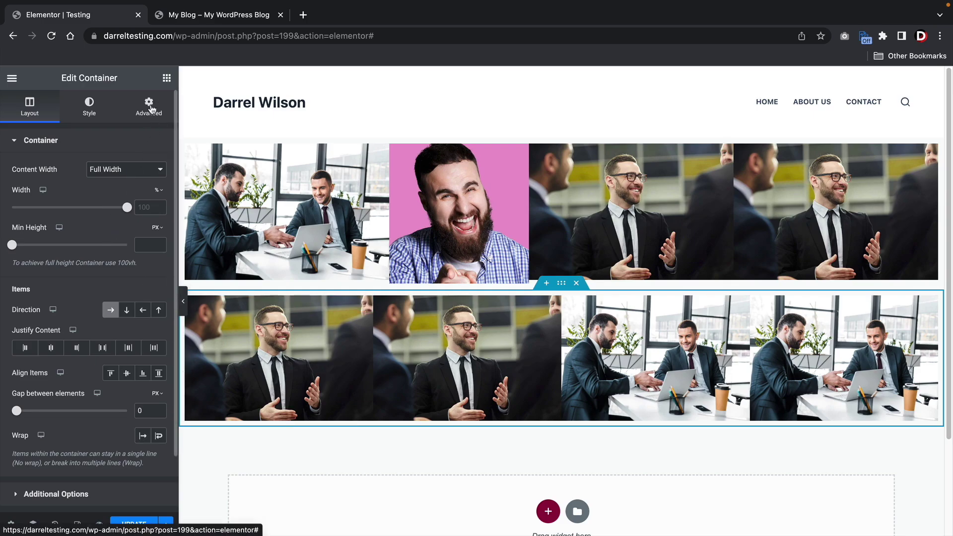
Set the lower container's padding to 0 px on all sides and preview the page without the editing panel, then restore it.
left_click(149, 105)
left_click(35, 232)
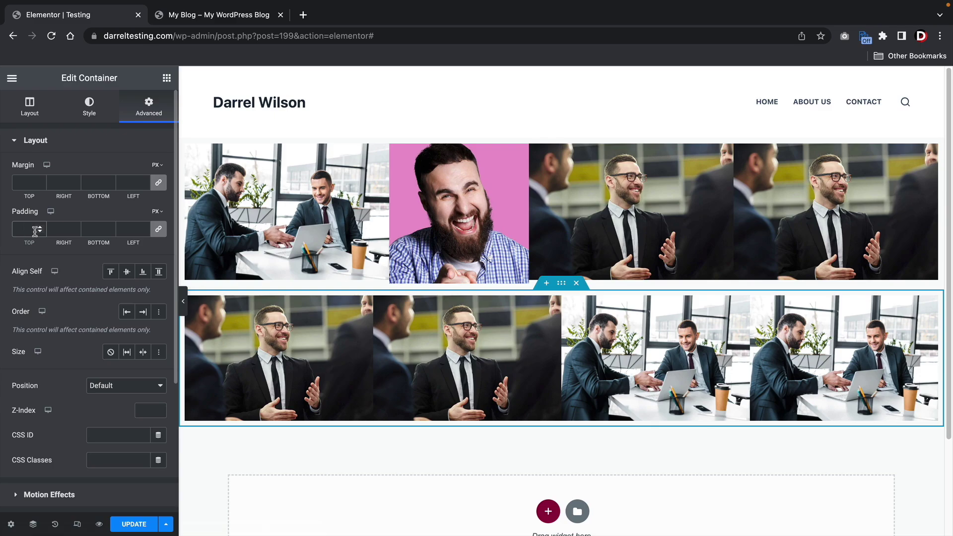
type("0")
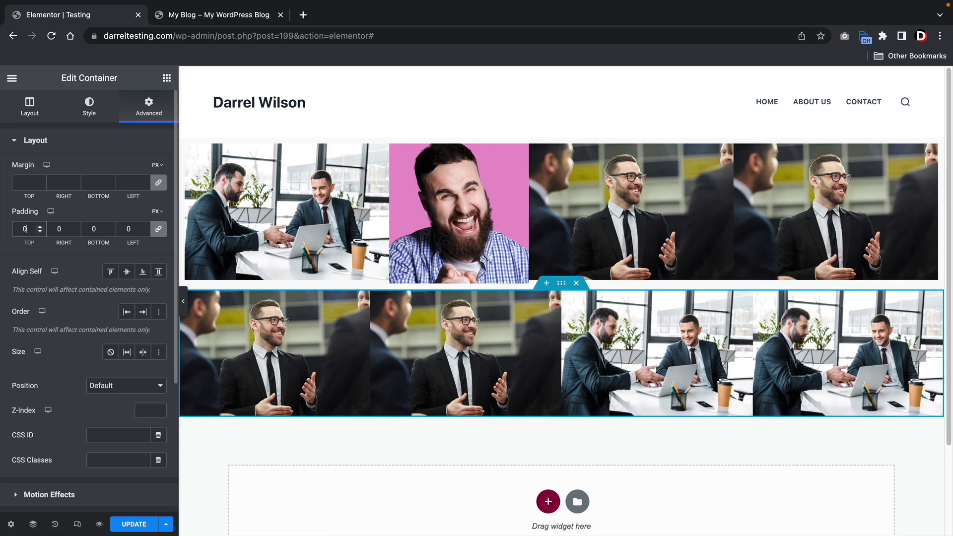
left_click(183, 301)
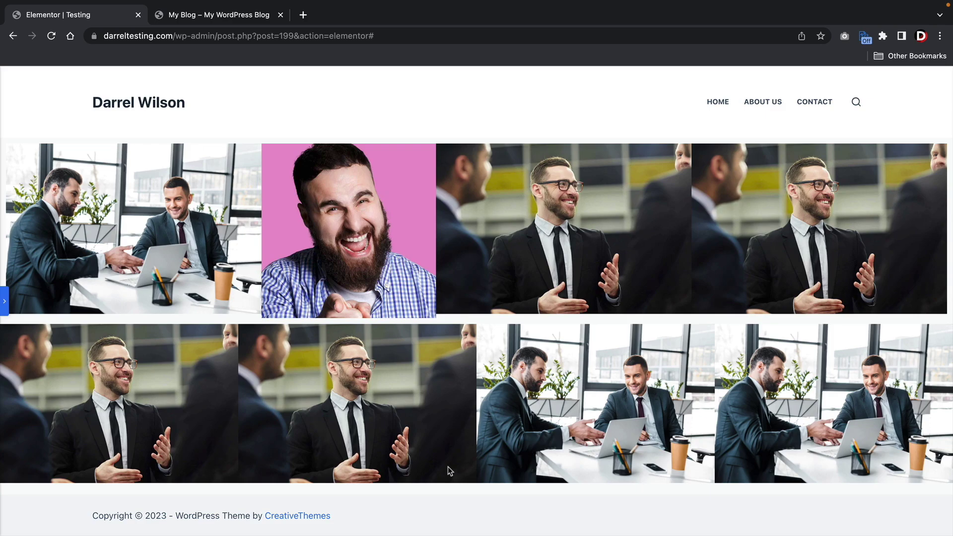
left_click(4, 302)
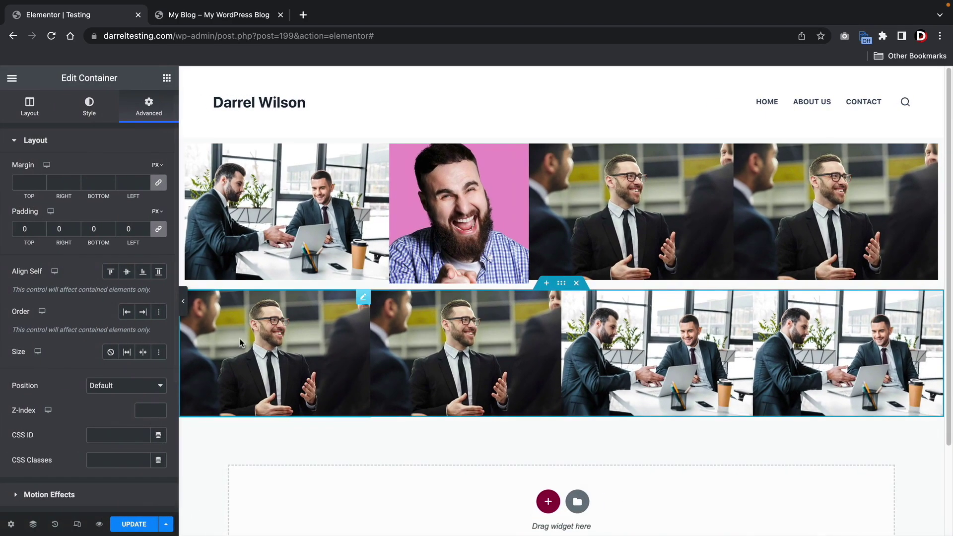
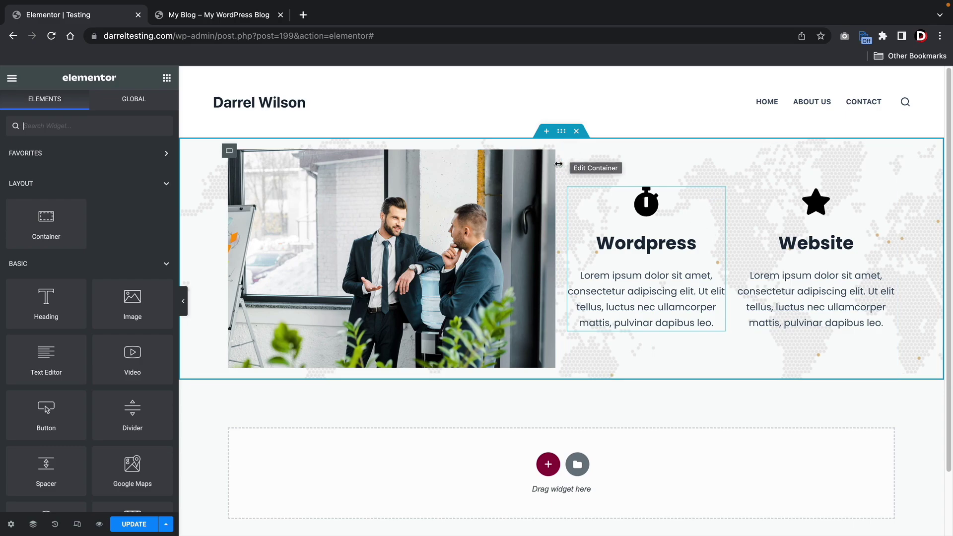
Add a new container with two equal columns below the image and icon-text section.
scroll(485, 437, "down", 3)
left_click(548, 392)
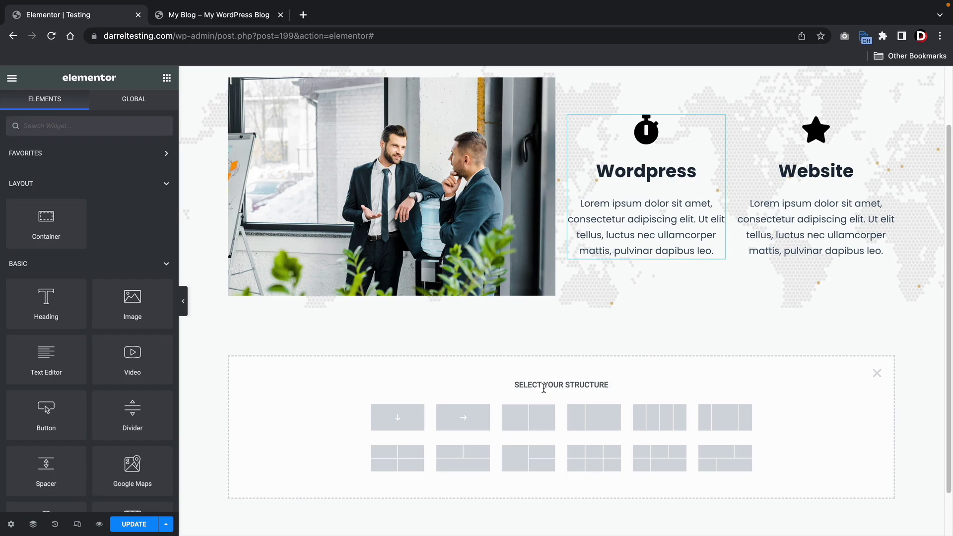
left_click(545, 419)
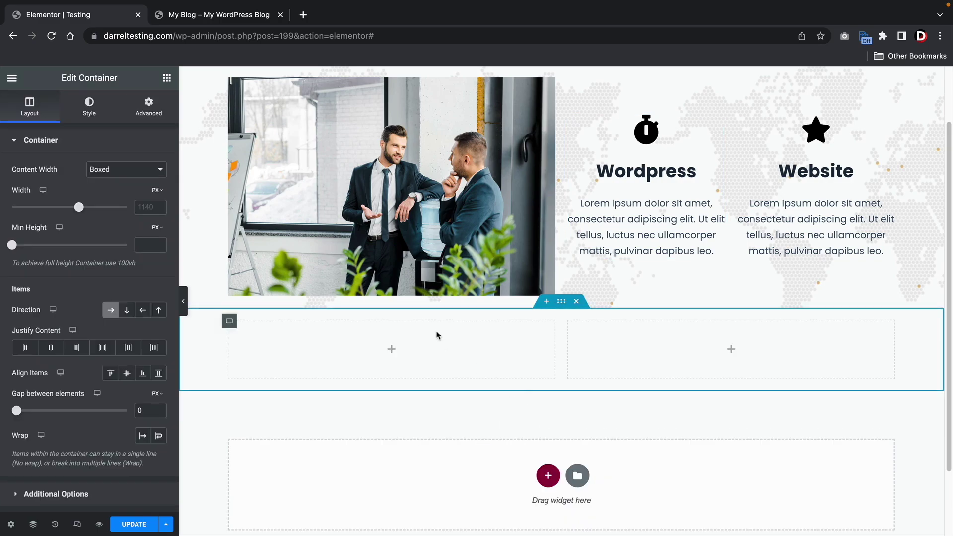
Place an image widget in the new container's first column and insert Image-K4QKEB6-2.jpg from the media library.
left_click(167, 78)
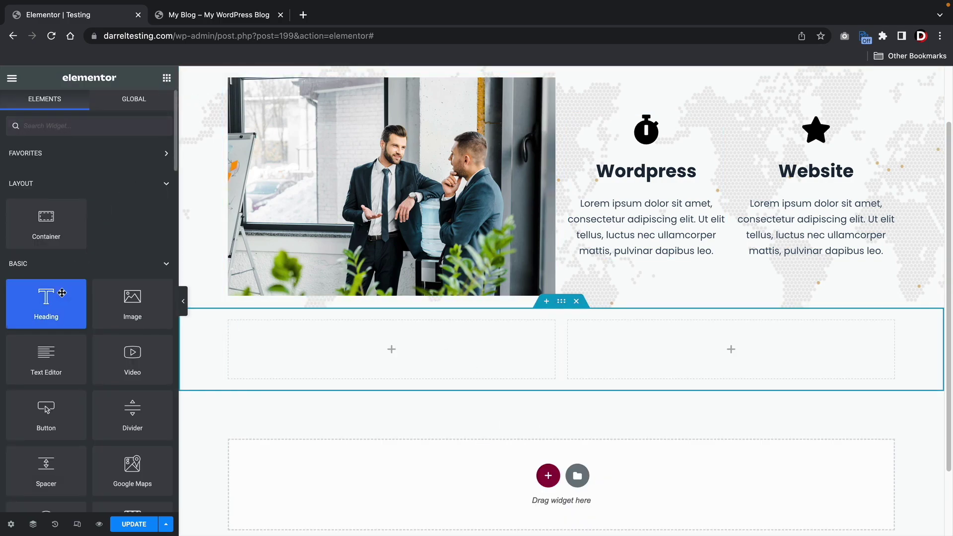
left_click_drag(132, 301, 381, 317)
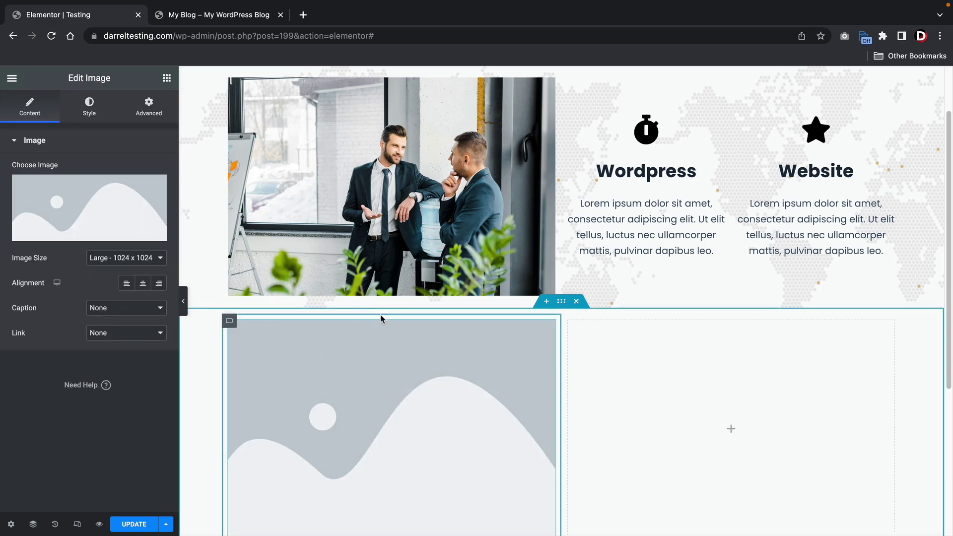
left_click(128, 213)
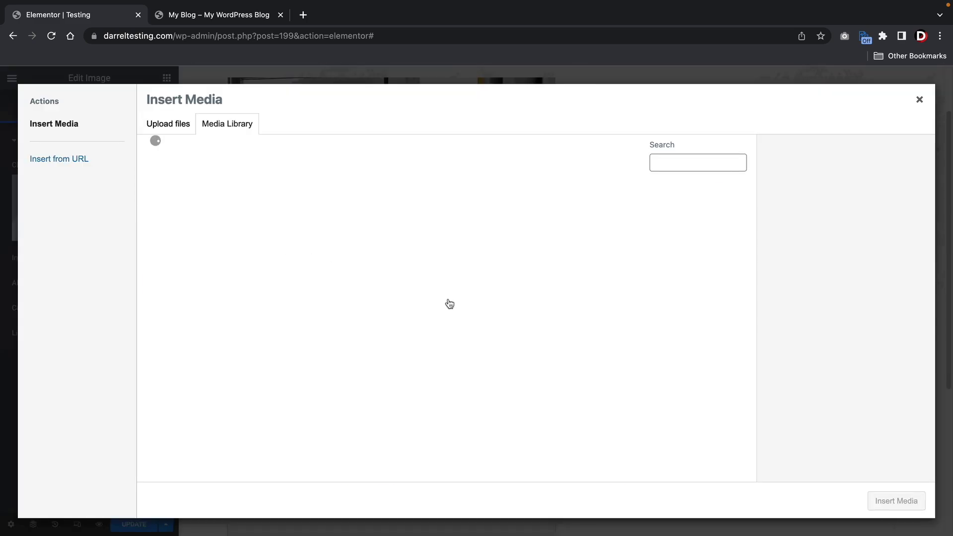
left_click(722, 304)
left_click(920, 503)
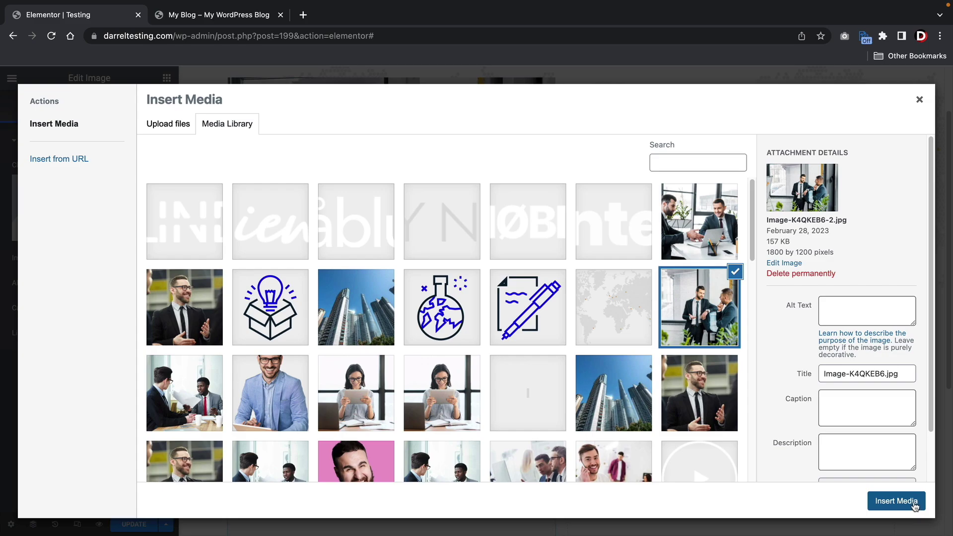
Add an Icon Box widget to the empty second column and duplicate it.
left_click(47, 126)
type("icon")
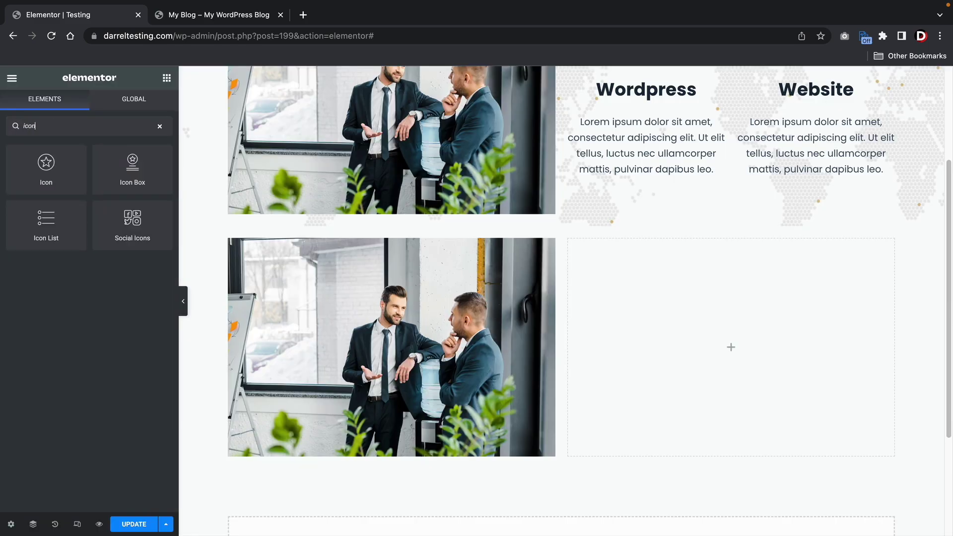
left_click_drag(115, 171, 720, 344)
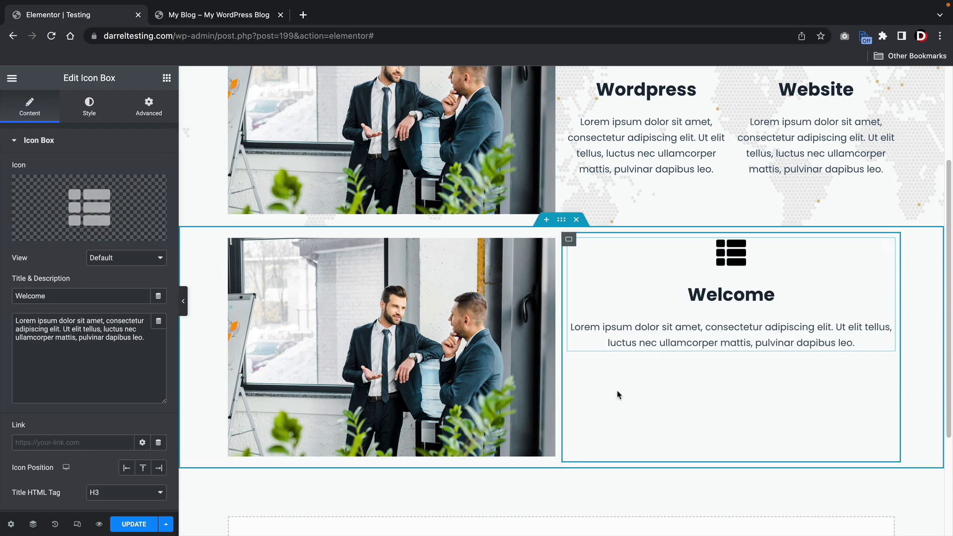
right_click(881, 250)
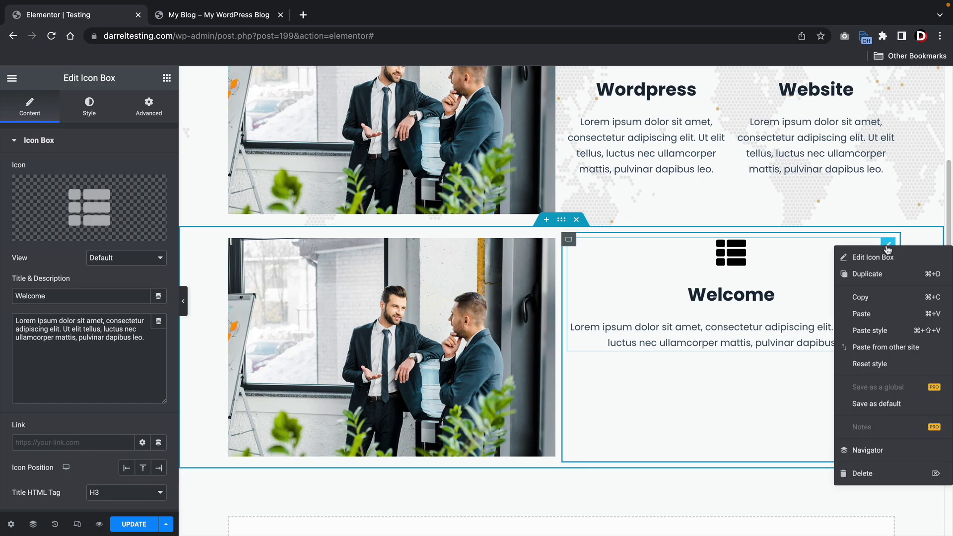
left_click(893, 274)
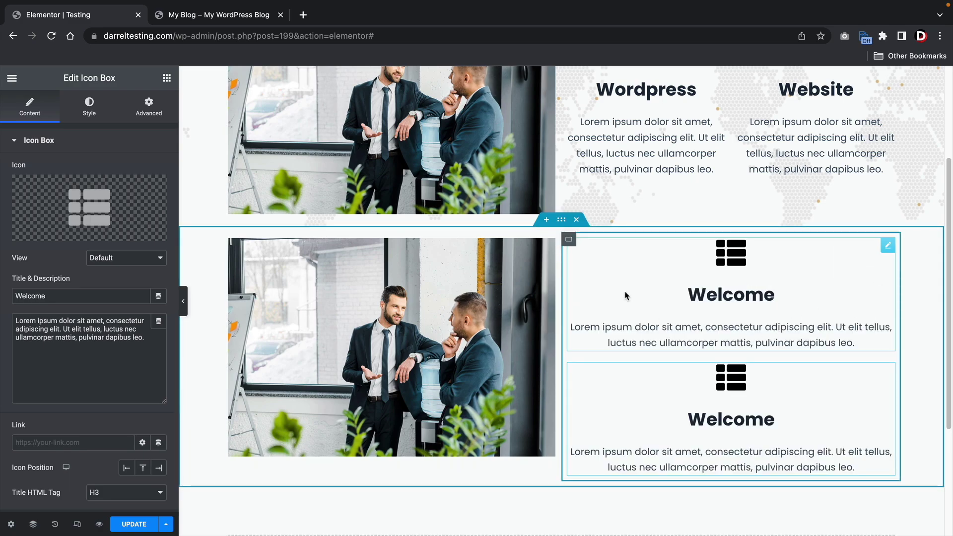
Set the icon boxes' inner container to a horizontal row direction with its items aligned to center.
left_click(570, 243)
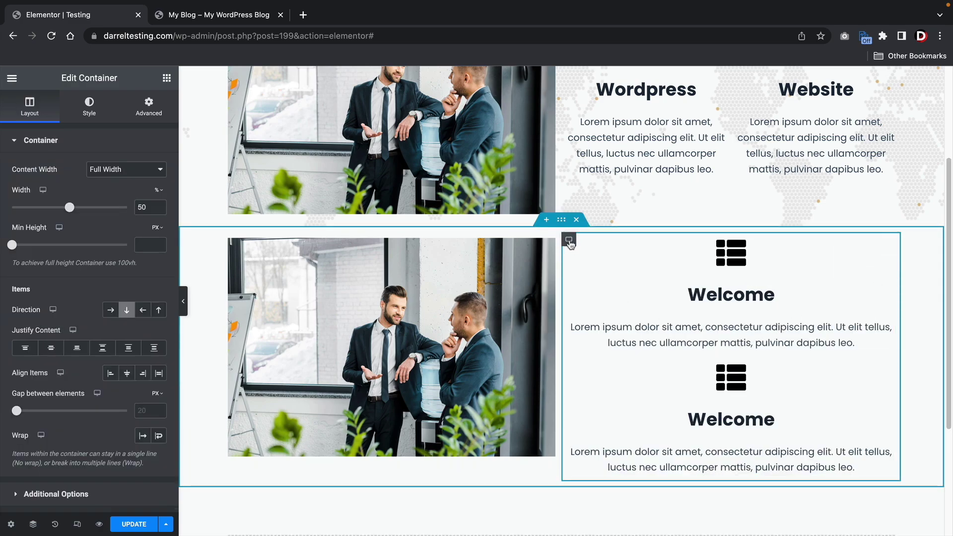
left_click(112, 311)
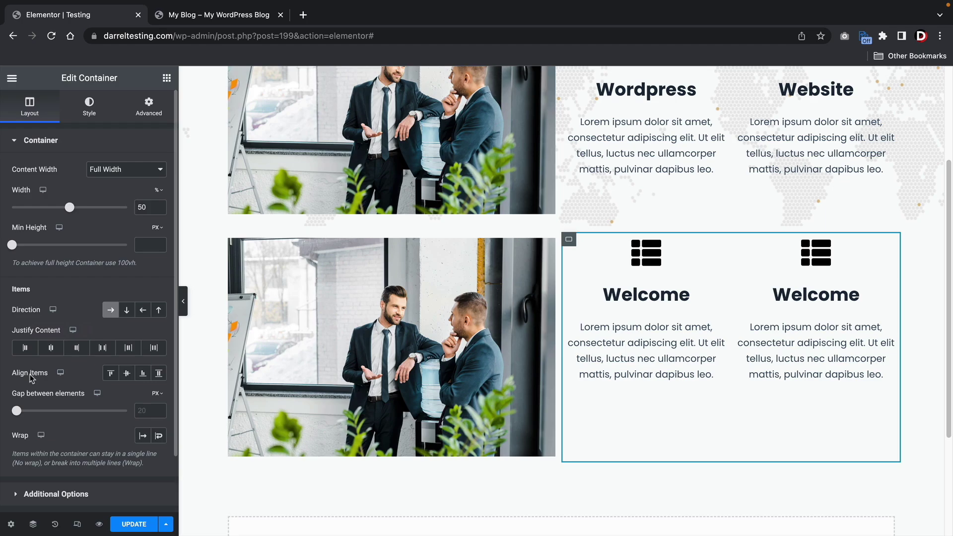
left_click(127, 374)
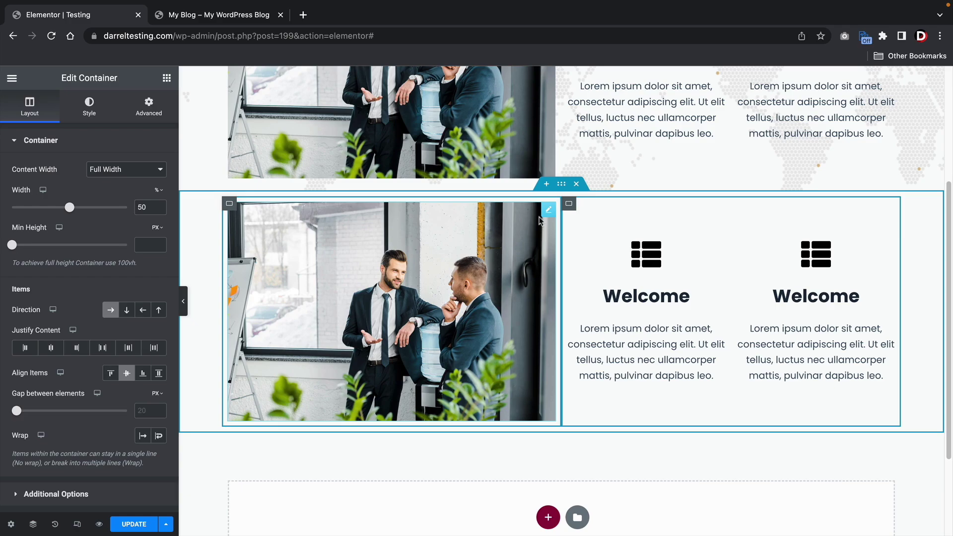
Try the reversed row direction on the outer container to swap the image and icon boxes, and return it to the horizontal row.
key("ctrl+z")
key("ctrl+z")
key("ctrl+z")
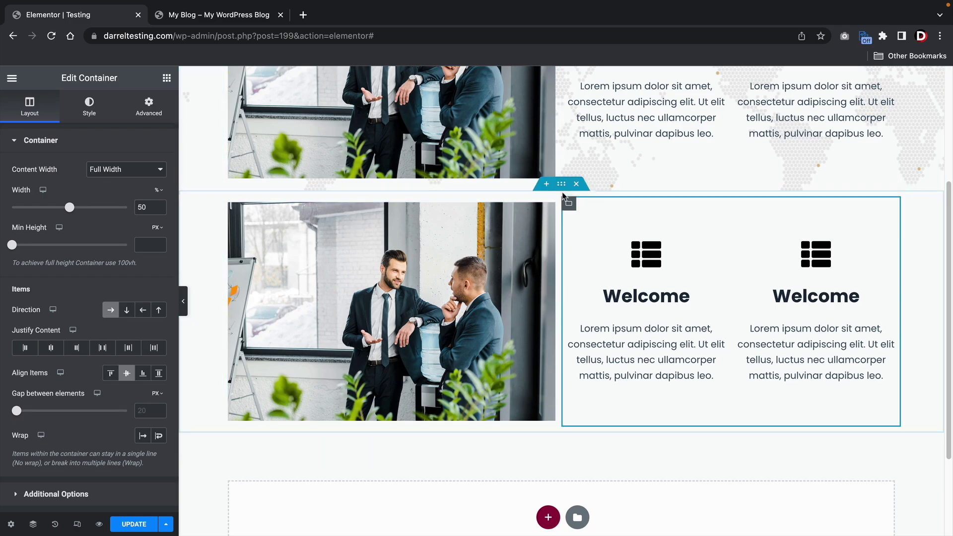
left_click(144, 311)
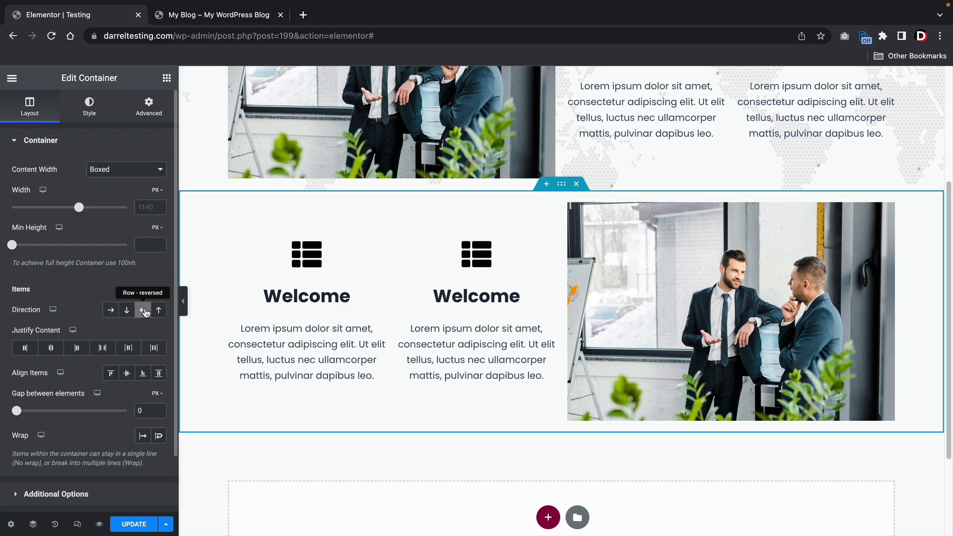
left_click(144, 311)
left_click(111, 311)
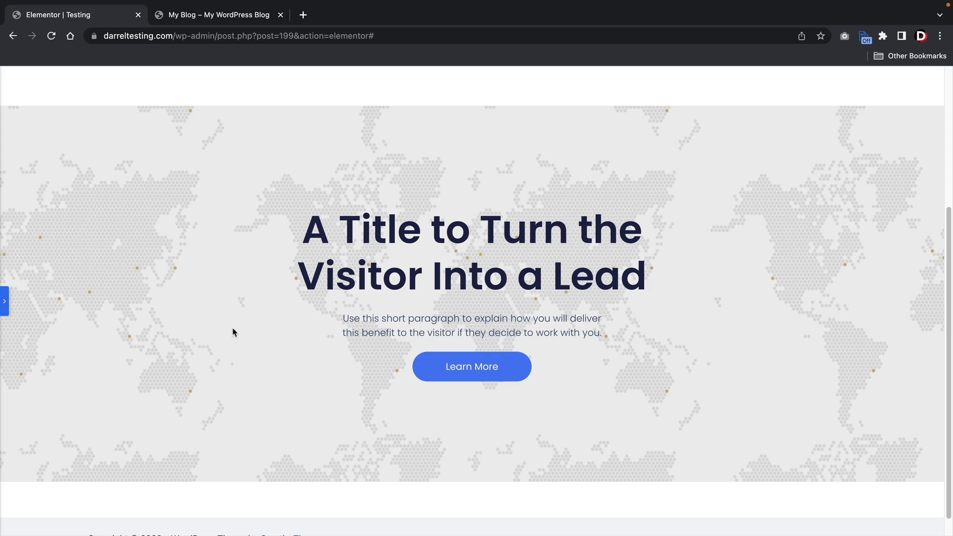
Restore the editing panel and add a single-column vertical container below the world-map title section.
left_click(4, 302)
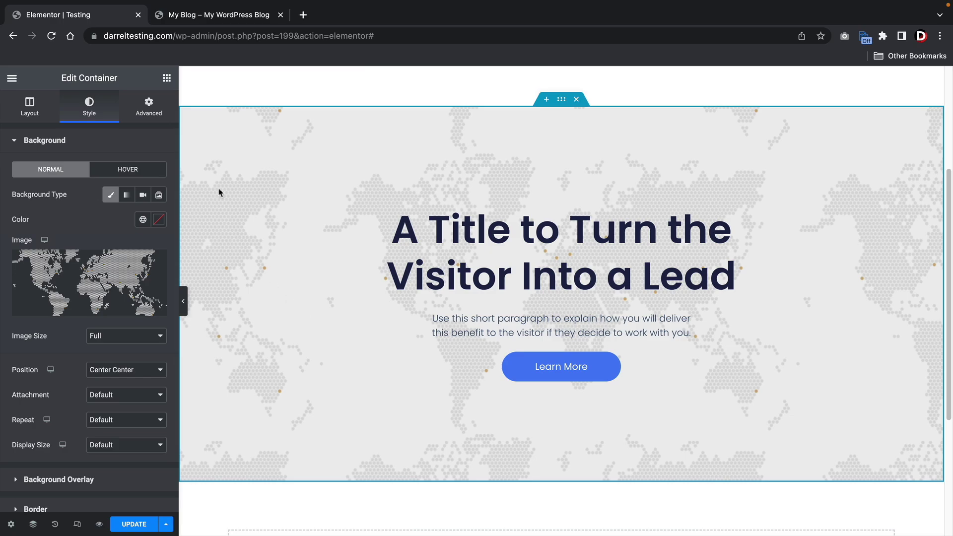
scroll(363, 334, "down", 4)
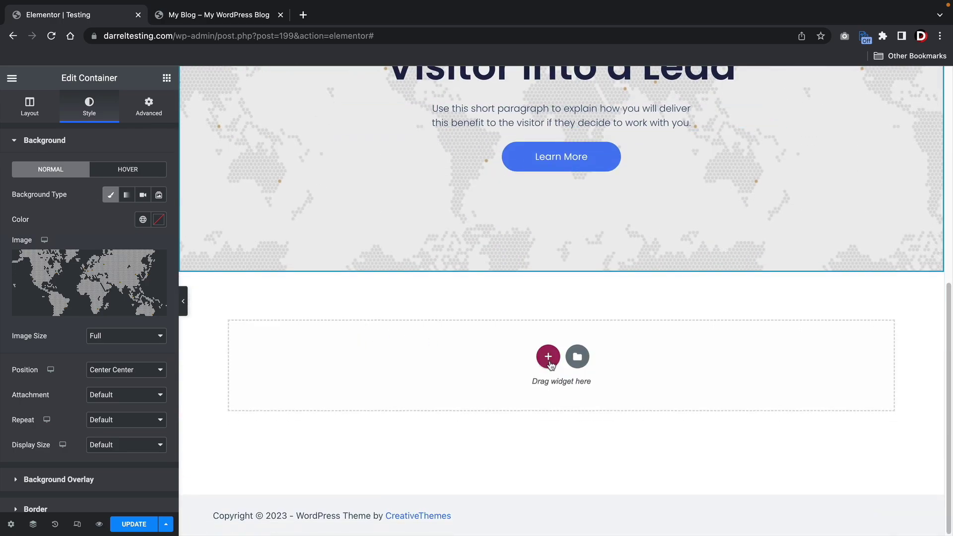
left_click(546, 361)
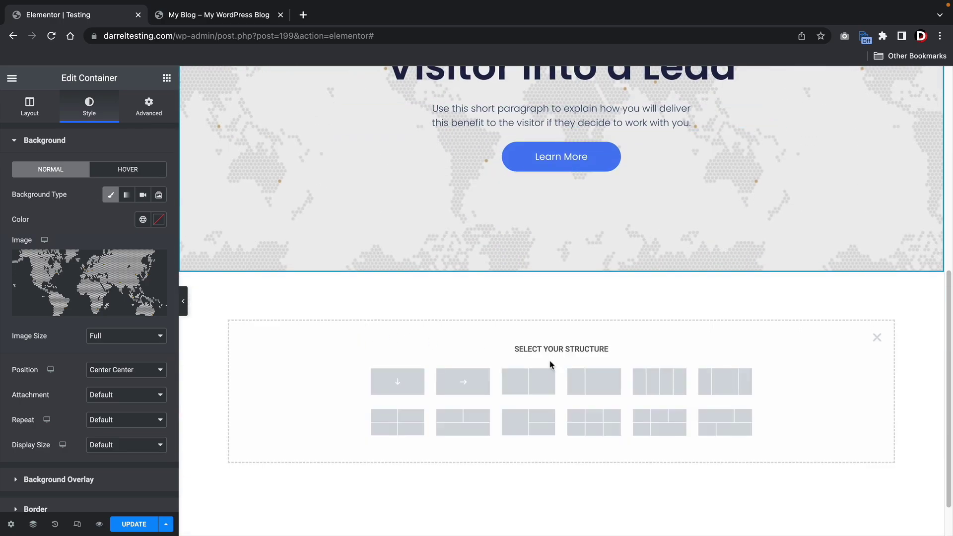
left_click(398, 383)
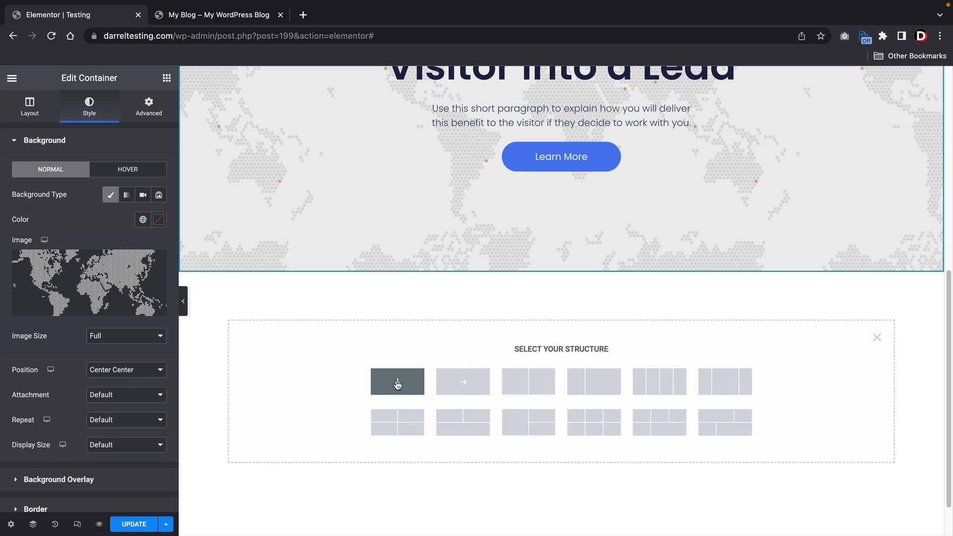
Fill the new container with a heading widget, a text editor widget and a button widget, stacked in that order.
left_click(167, 78)
left_click_drag(79, 293, 541, 310)
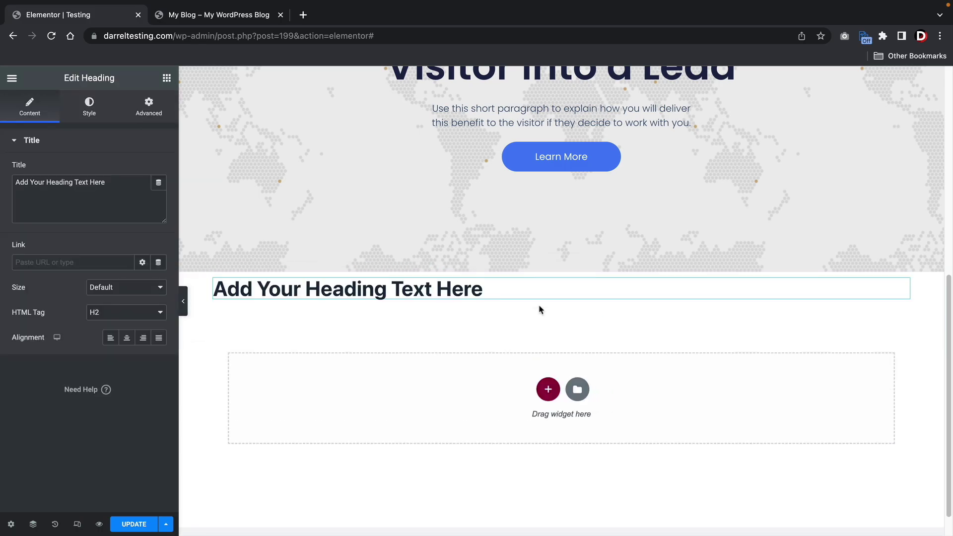
left_click(167, 78)
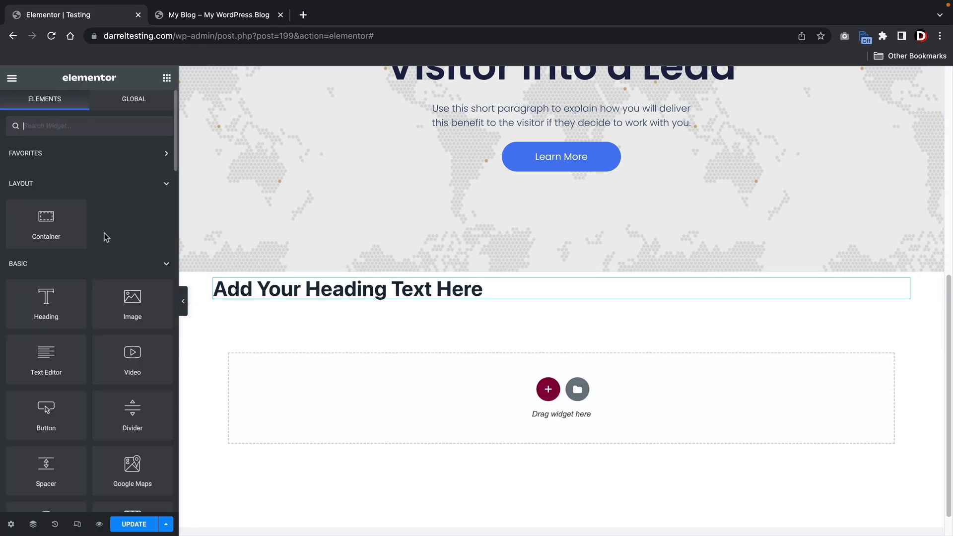
left_click_drag(56, 307, 56, 308)
left_click_drag(46, 355, 285, 293)
left_click(167, 78)
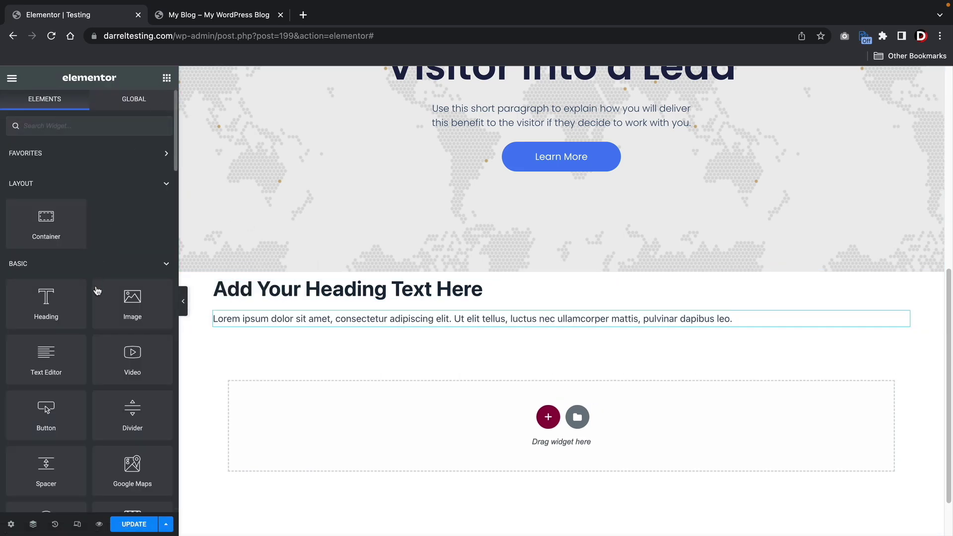
left_click_drag(64, 408, 321, 337)
left_click_drag(64, 419, 317, 334)
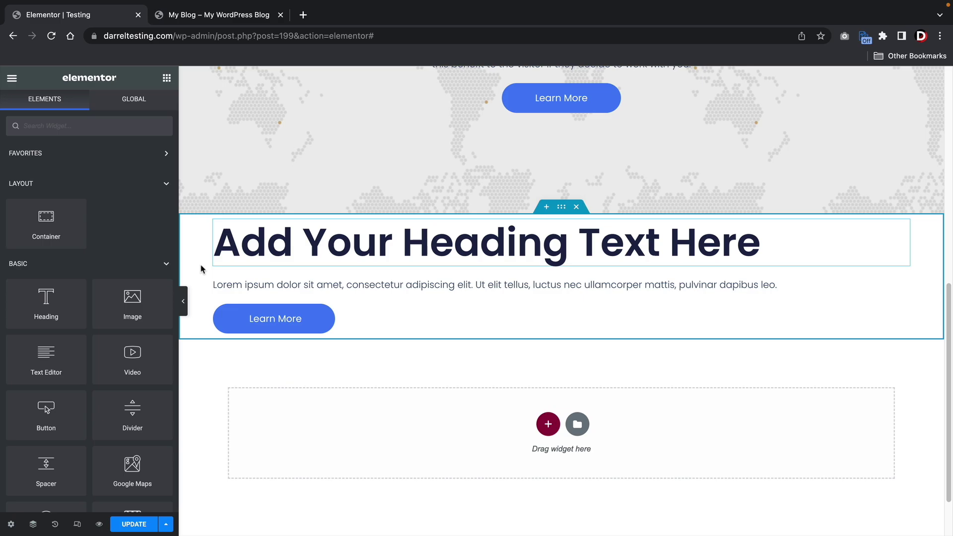
Open the heading container's layout settings and set its minimum height to 80 VH.
scroll(432, 245, "up", 5)
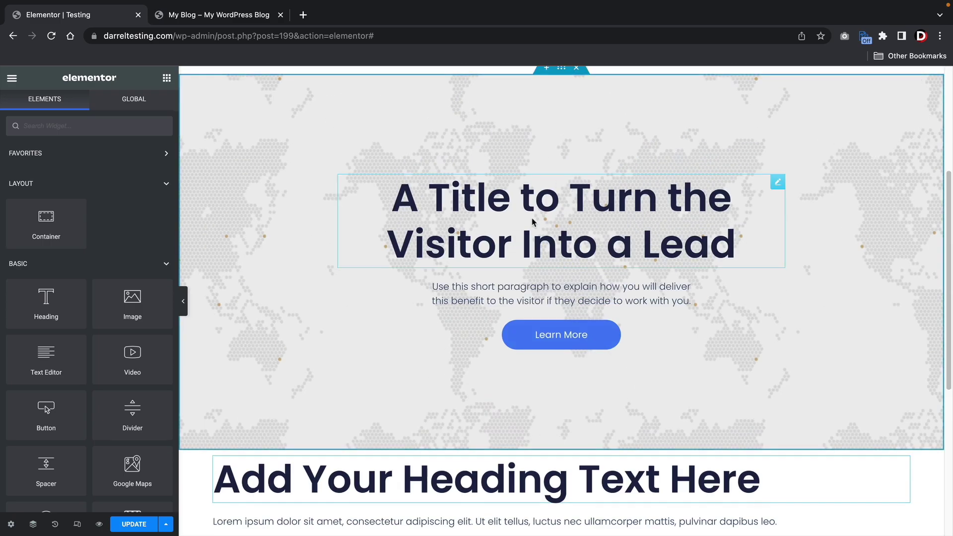
scroll(503, 242, "down", 4)
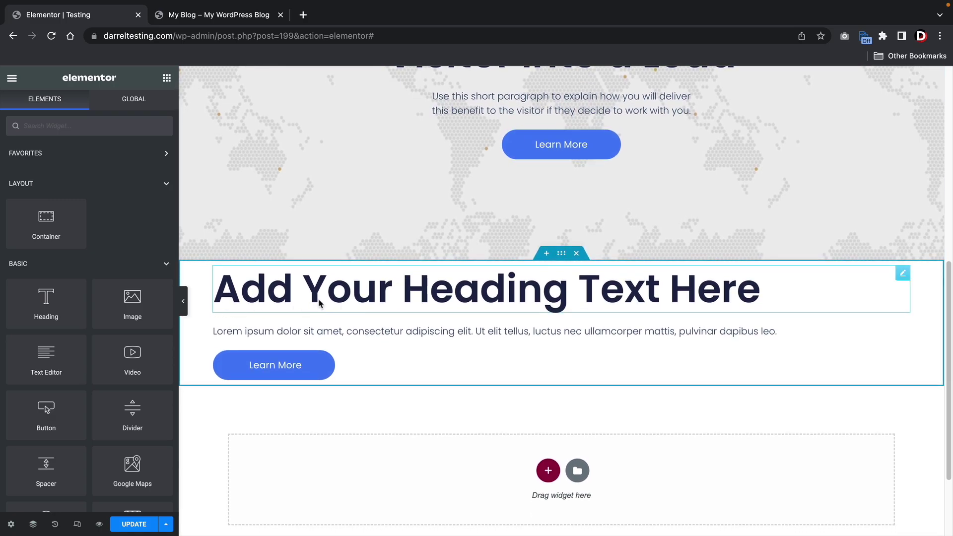
scroll(434, 107, "up", 1)
scroll(412, 202, "down", 1)
scroll(390, 245, "down", 1)
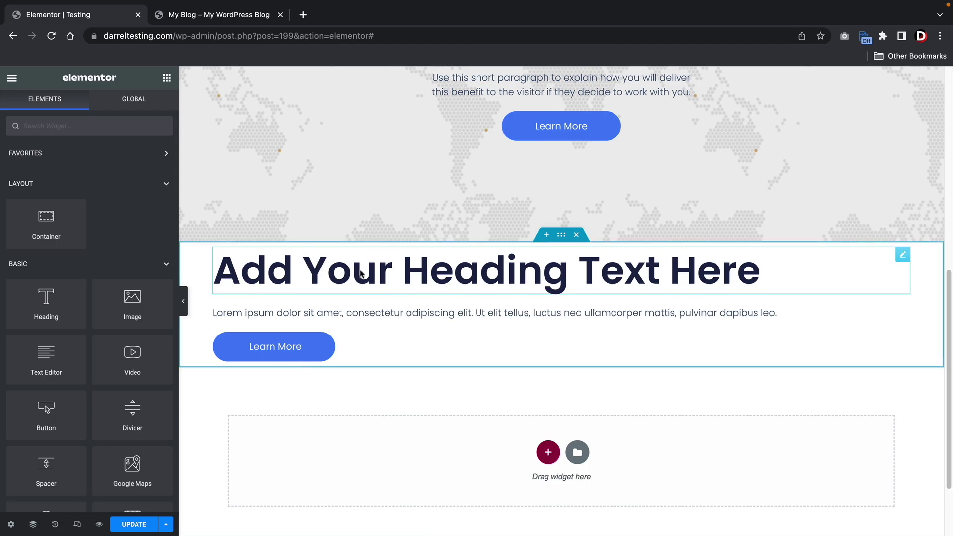
scroll(521, 313, "down", 1)
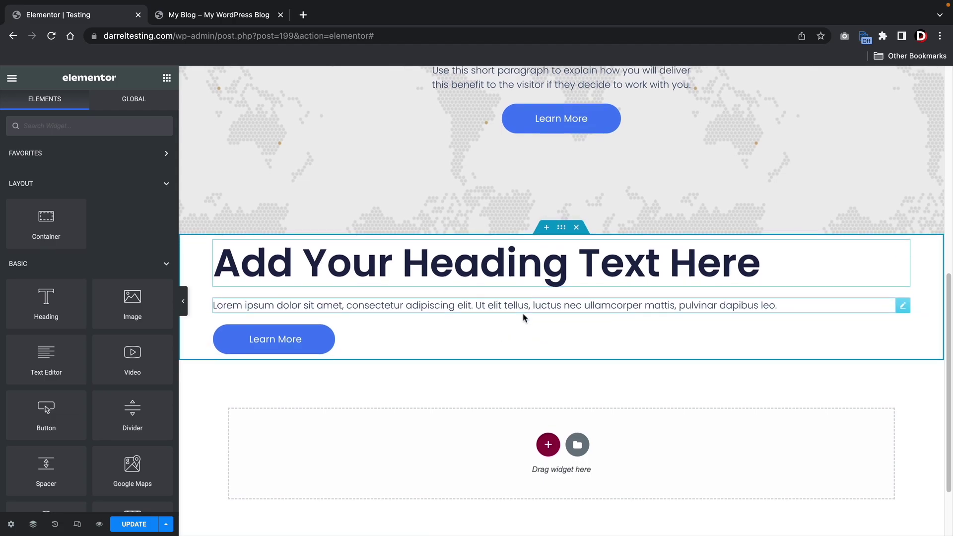
left_click(562, 223)
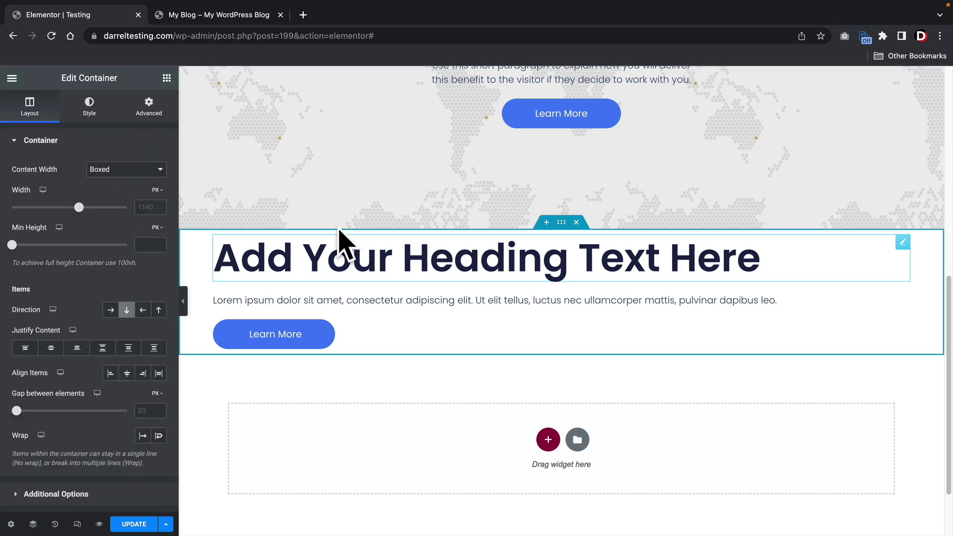
left_click(144, 246)
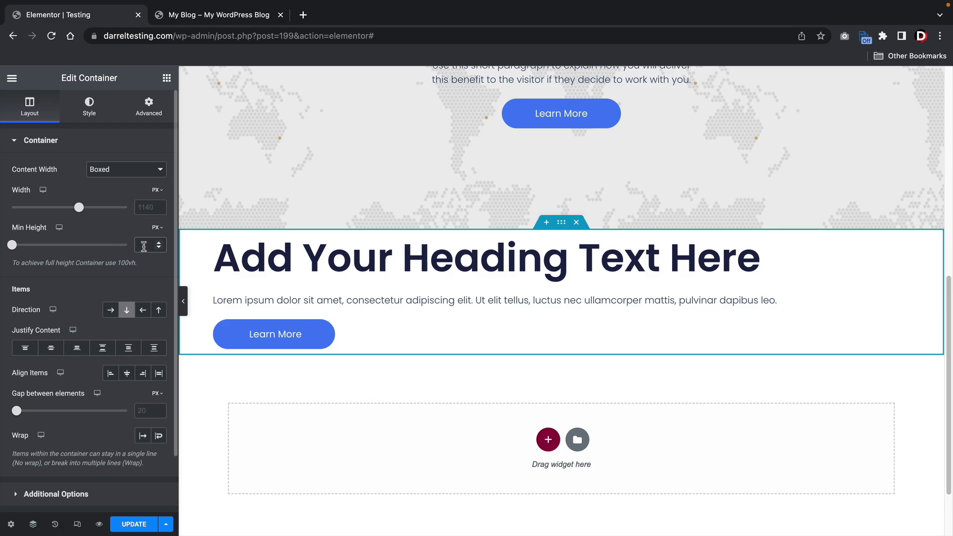
type("80")
left_click(157, 227)
left_click(157, 248)
left_click_drag(11, 245, 104, 248)
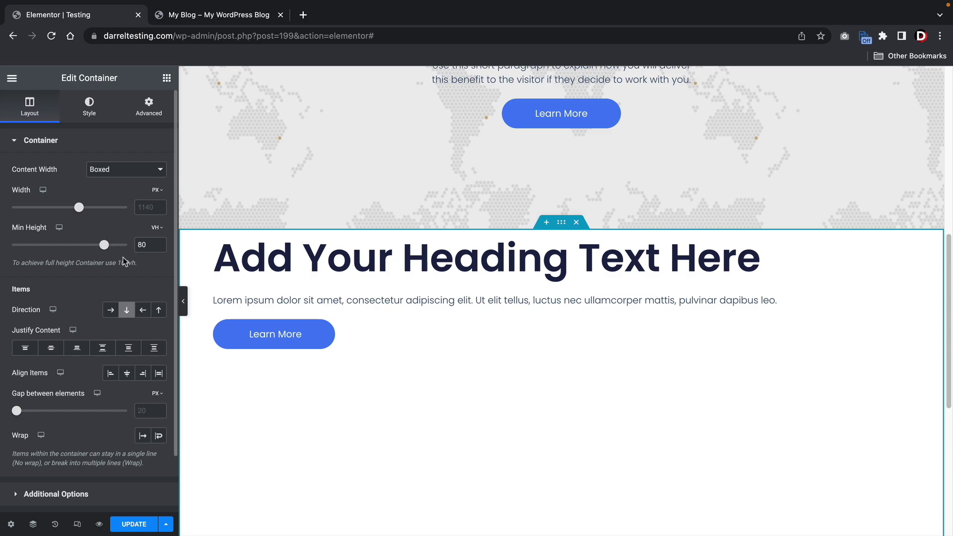
Try the horizontal row direction on the heading container and clear that choice again.
scroll(114, 273, "down", 3)
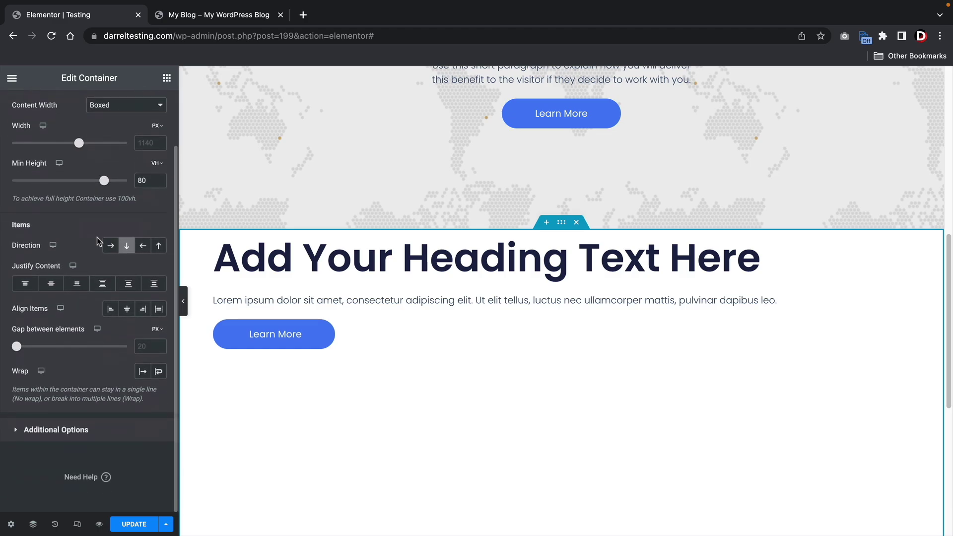
scroll(199, 278, "down", 3)
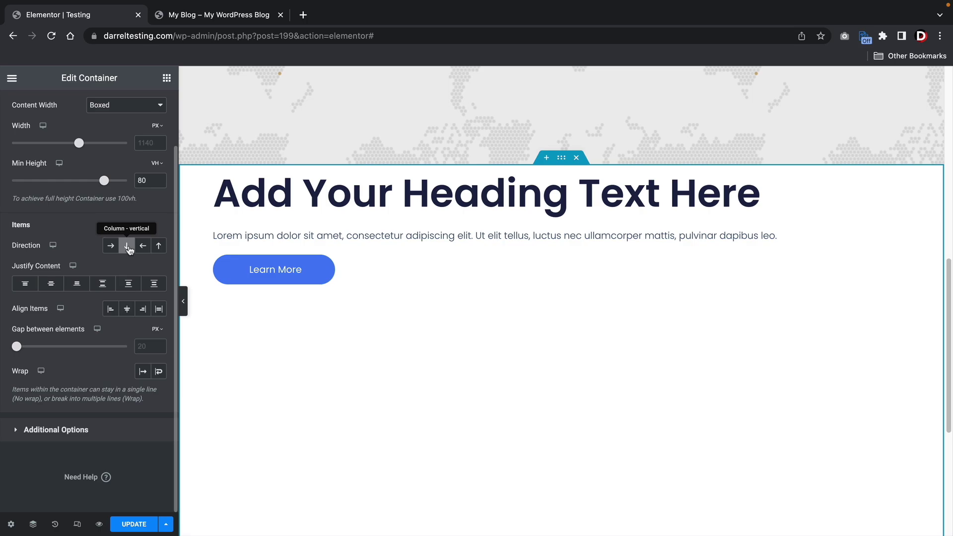
left_click(115, 247)
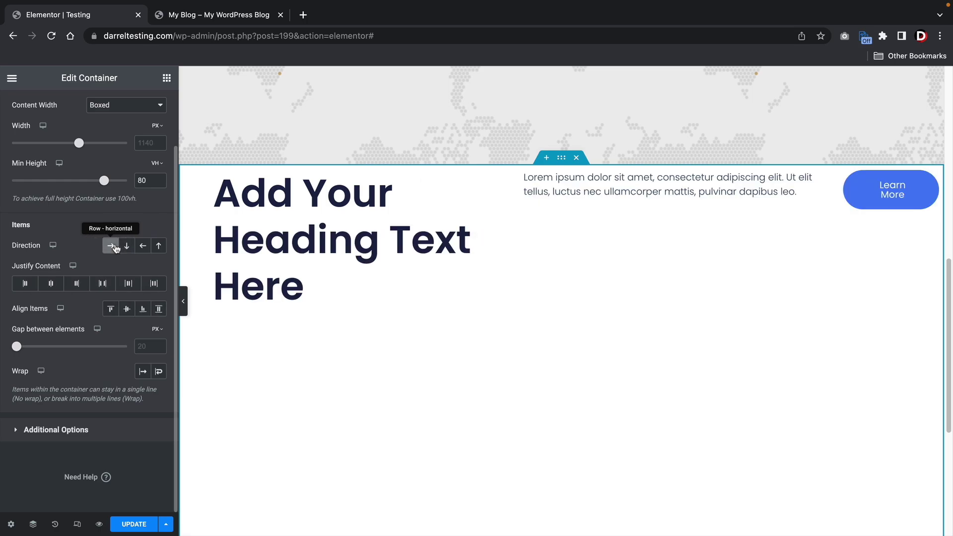
left_click(115, 246)
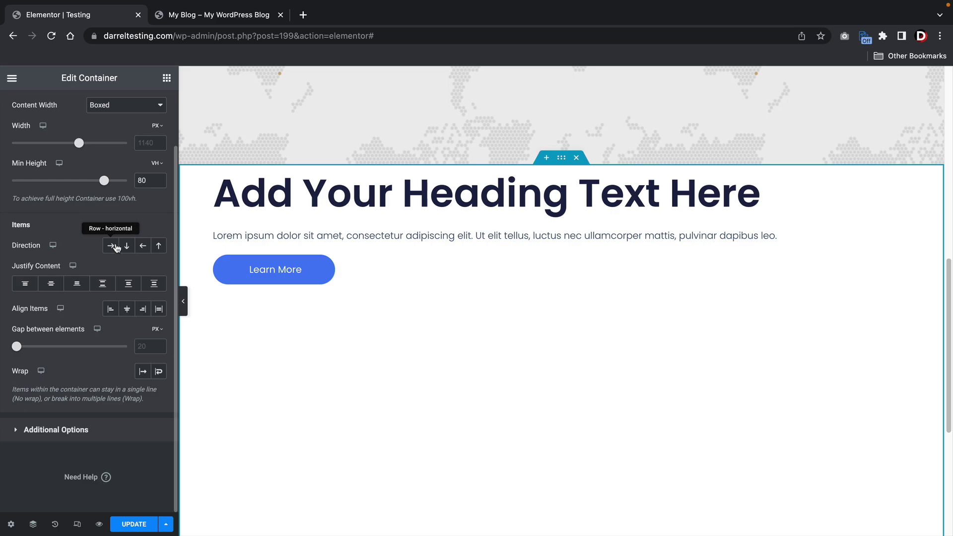
Set the heading container to vertical column direction and centre both its Justify Content and Align Items.
left_click(127, 247)
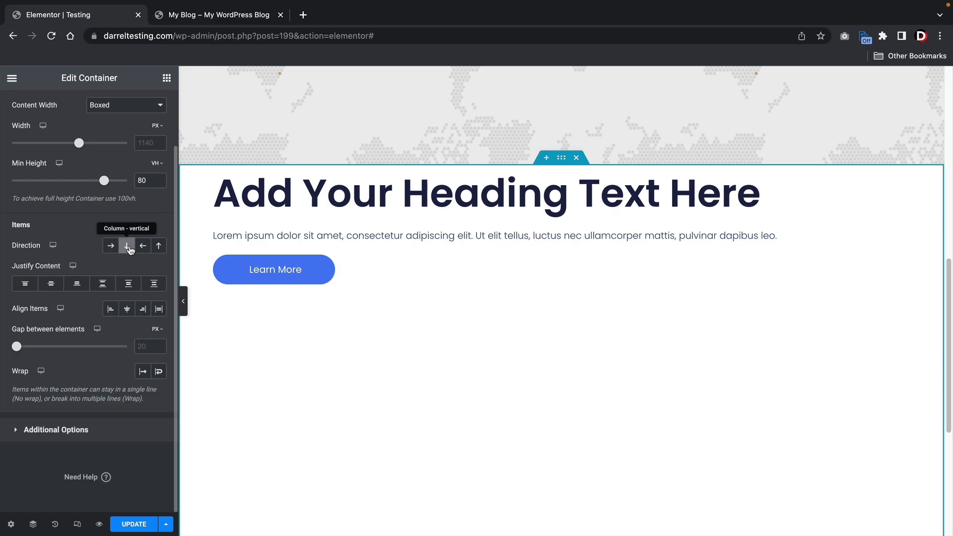
left_click(49, 283)
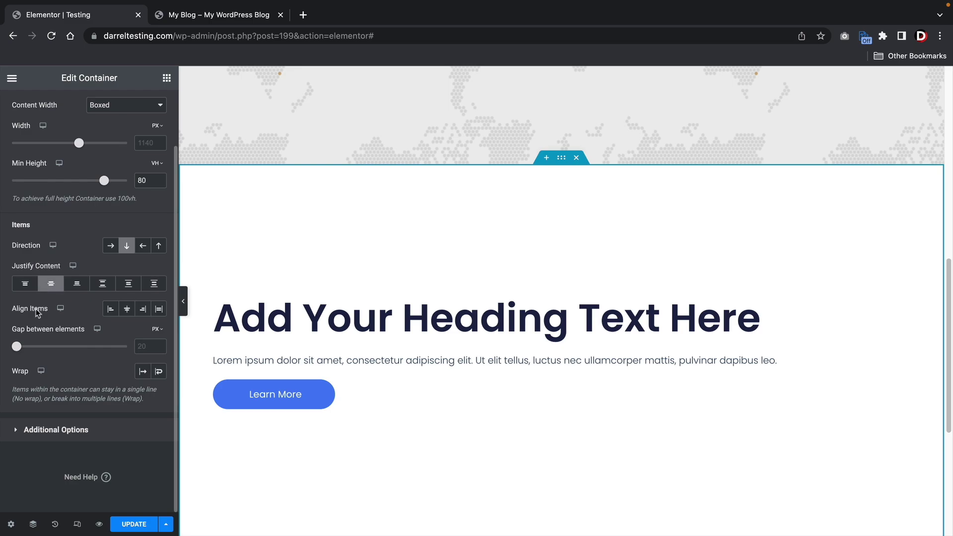
left_click(127, 310)
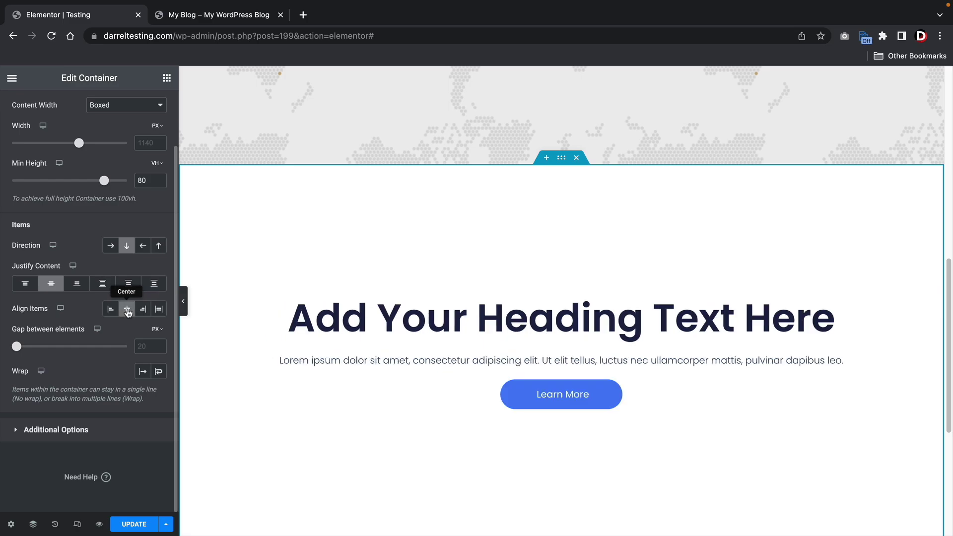
Give the heading container a classic background using the dotted world-map image from the media library.
scroll(291, 347, "down", 1)
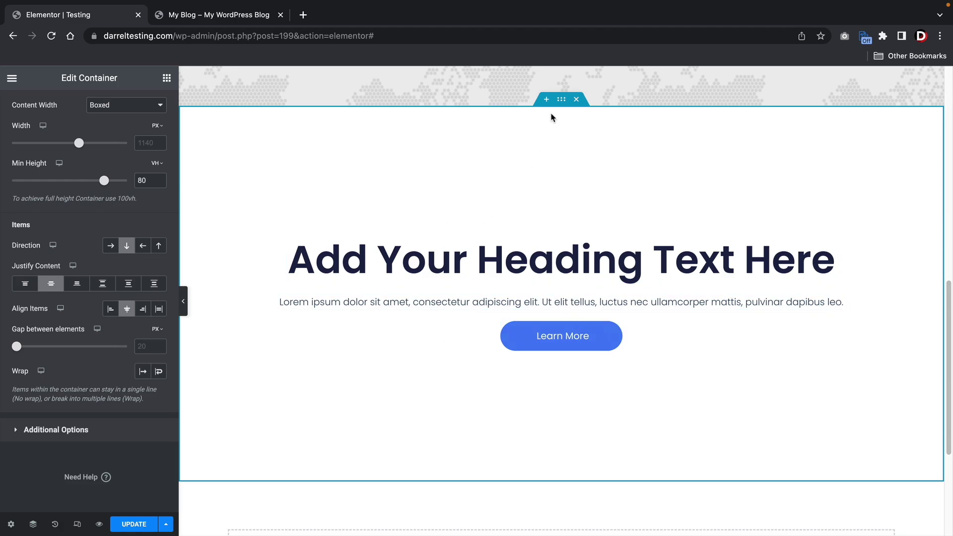
left_click(561, 101)
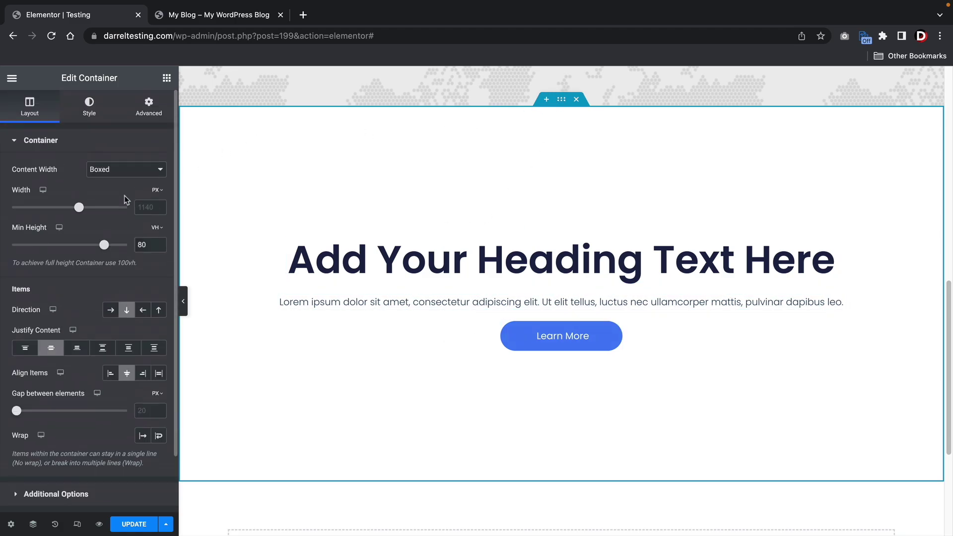
left_click(85, 113)
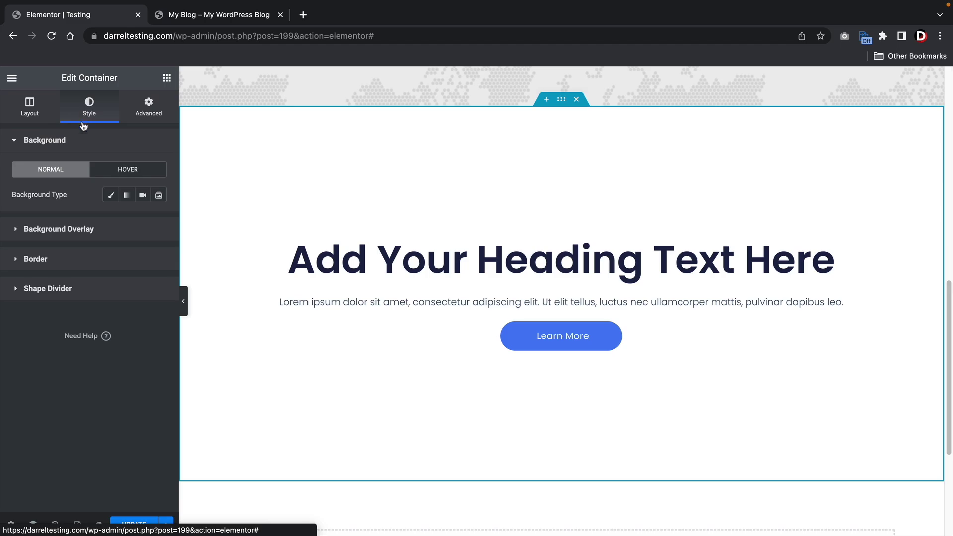
left_click(110, 196)
left_click(88, 277)
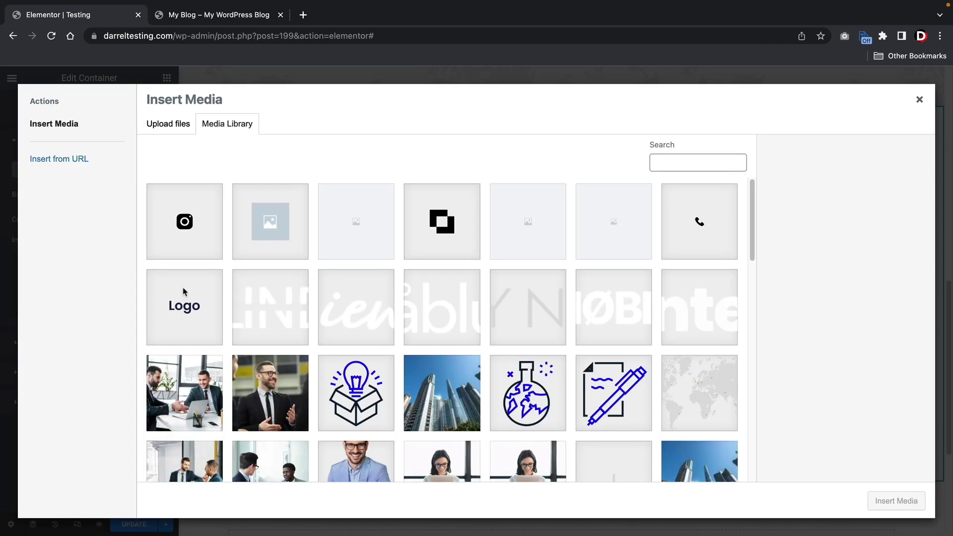
left_click(713, 384)
left_click(896, 501)
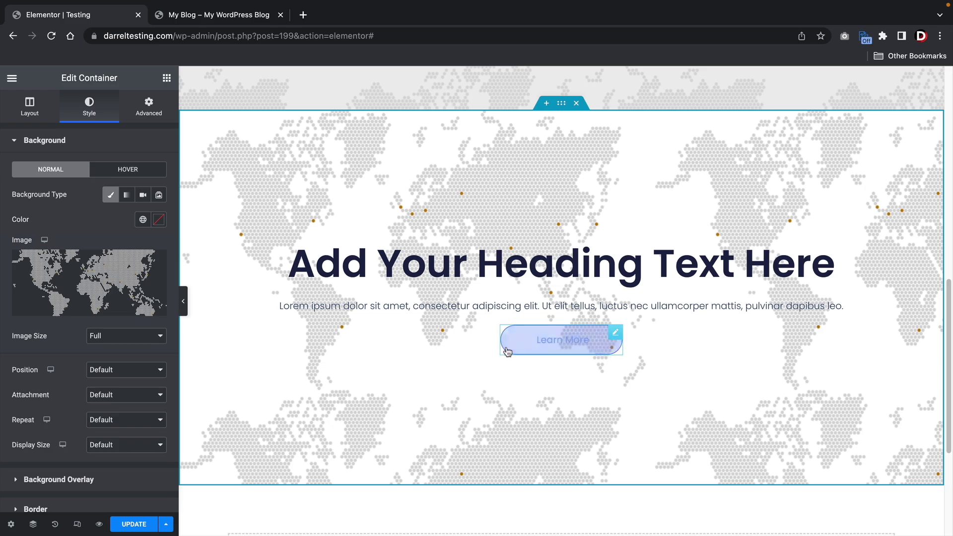
Insert an inner container beneath the Learn More button and delete the extra default button added there.
left_click(167, 78)
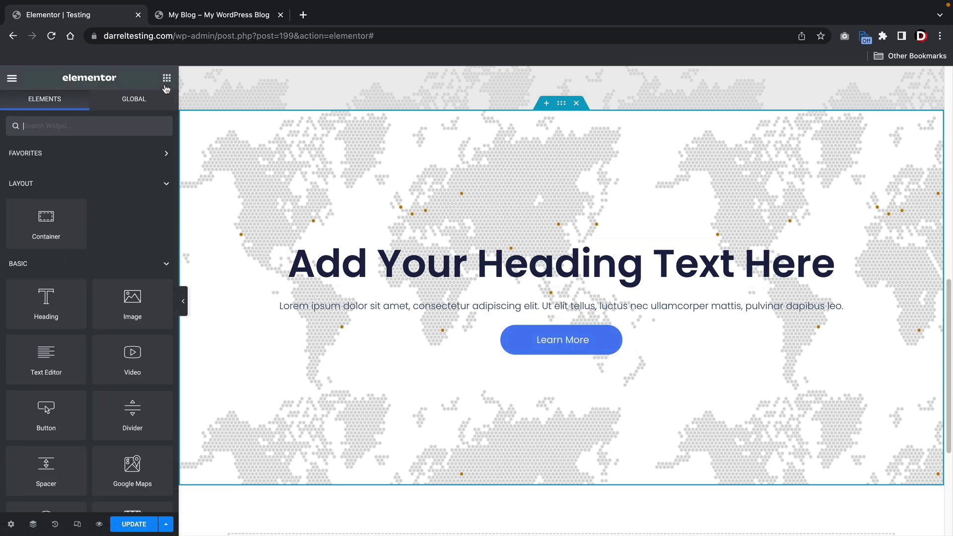
left_click_drag(46, 415, 545, 344)
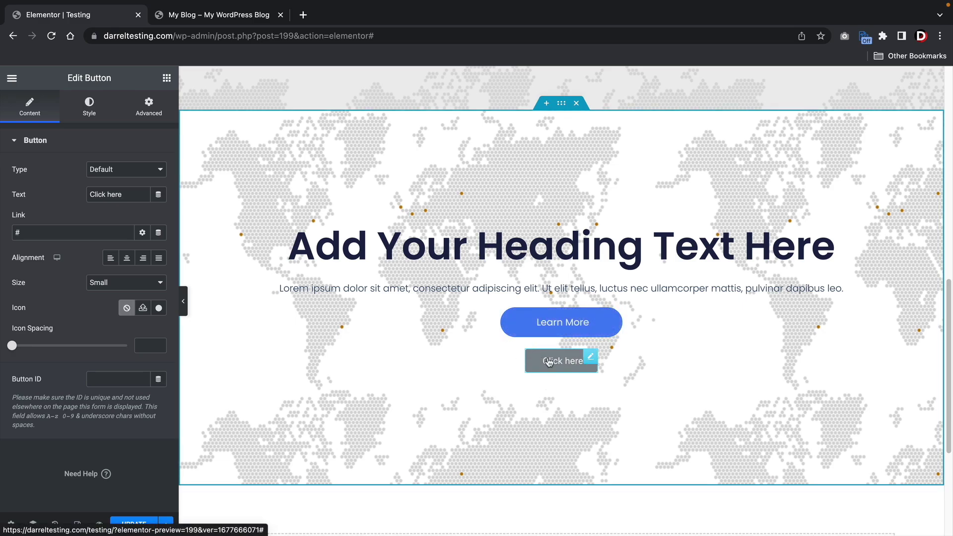
left_click(167, 78)
left_click_drag(55, 223, 578, 331)
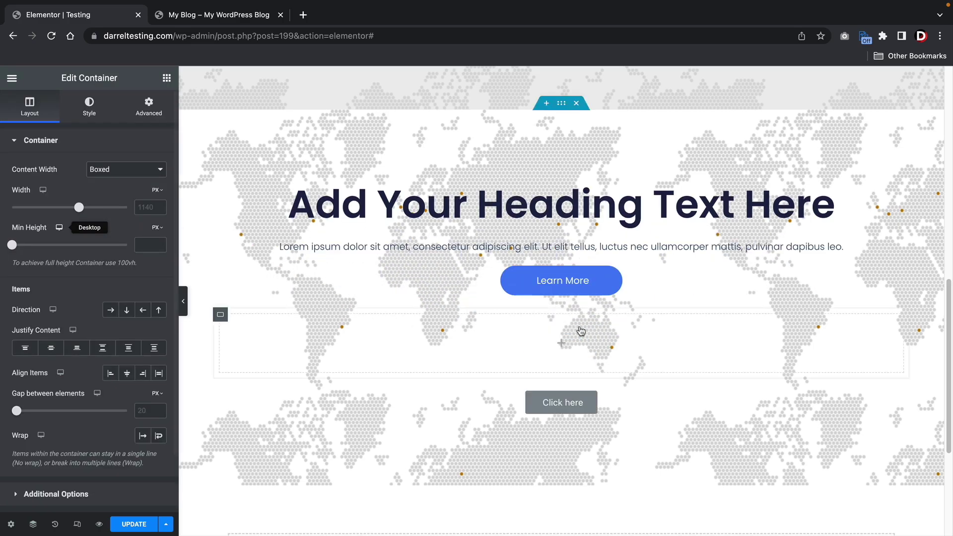
right_click(569, 402)
left_click(587, 525)
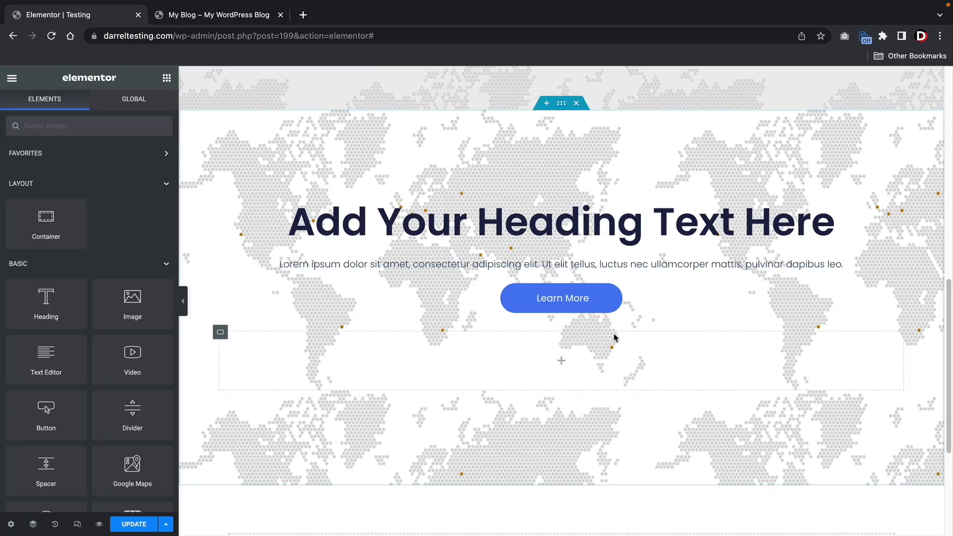
Duplicate the Learn More button and move both copies into the inner container.
right_click(587, 296)
left_click(603, 324)
left_click_drag(605, 329, 491, 372)
left_click_drag(590, 306, 342, 371)
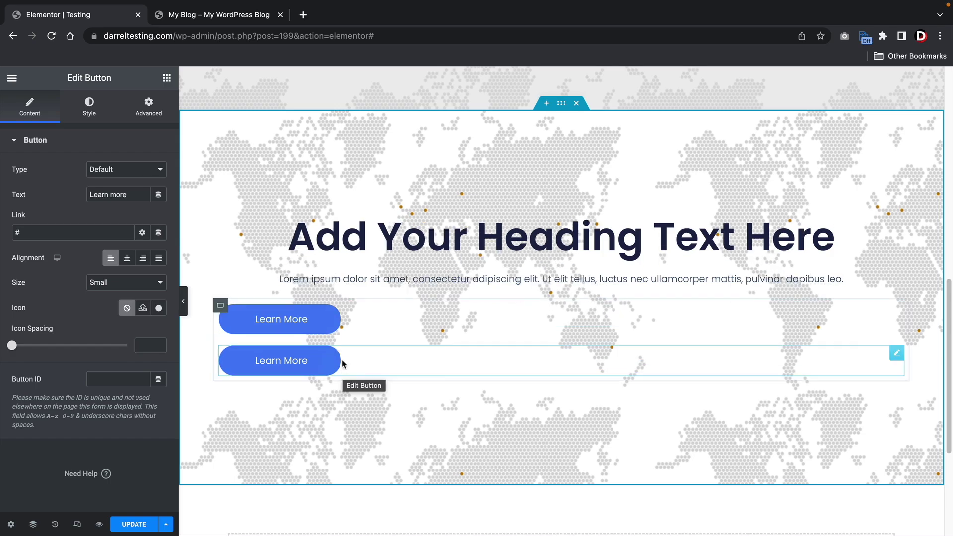
Arrange the inner container's buttons in a horizontal row and centre them with Justify Content.
left_click(220, 307)
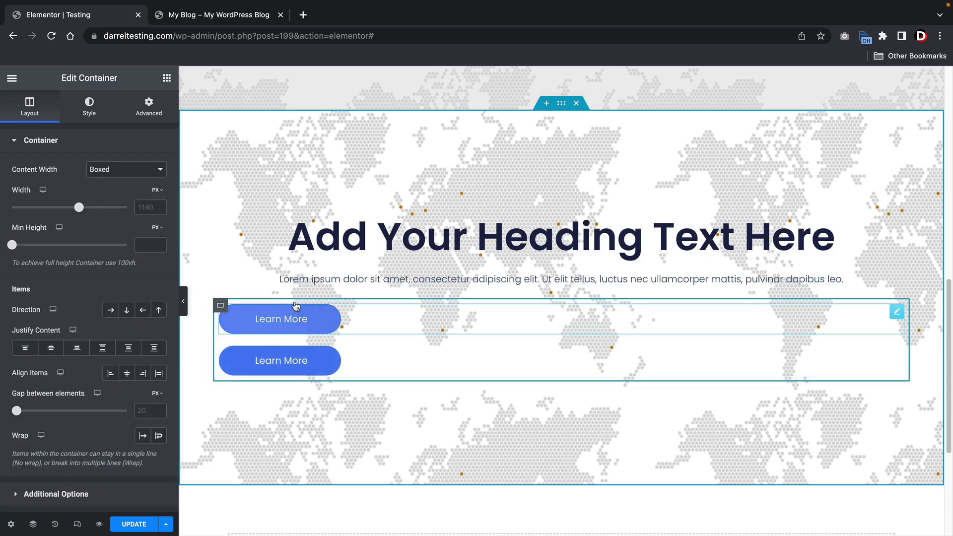
left_click_drag(274, 326, 271, 348)
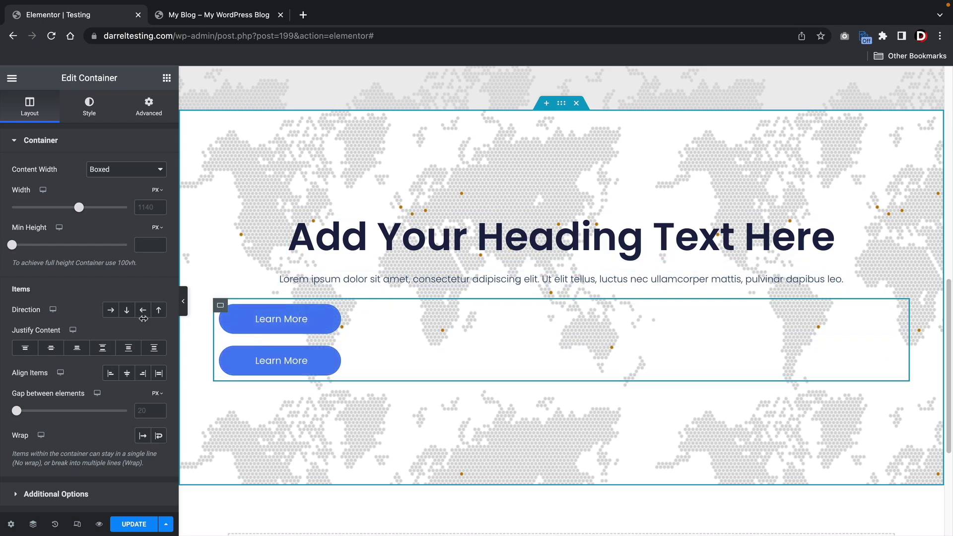
left_click(111, 310)
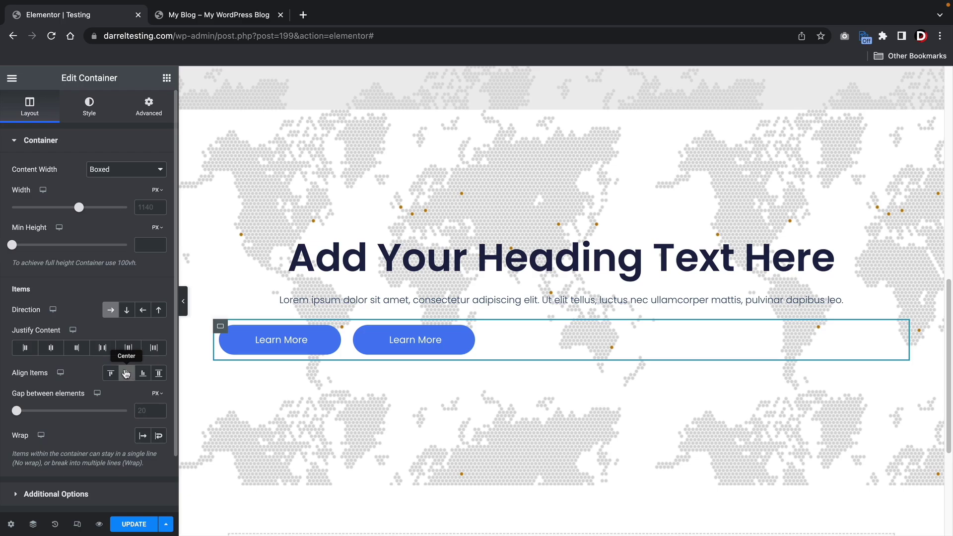
left_click(51, 347)
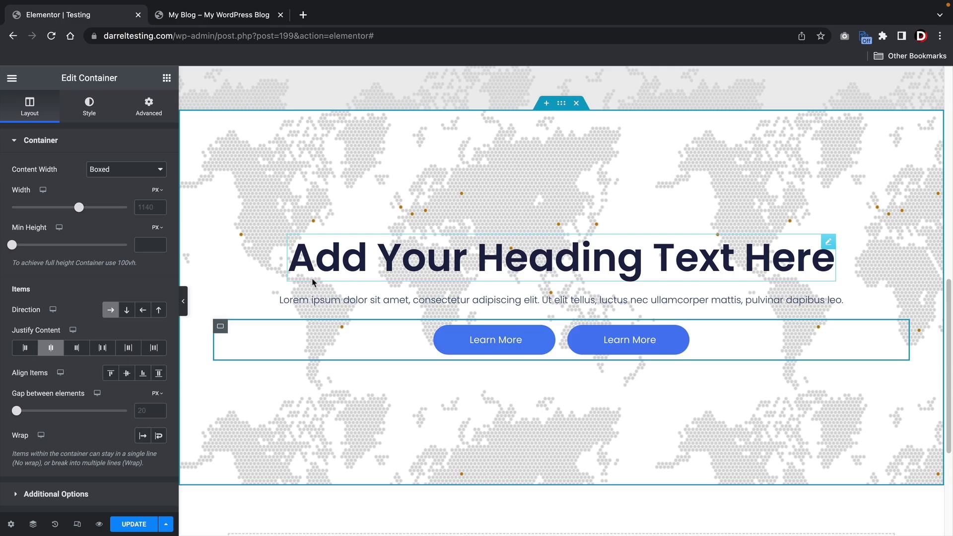
Compare the section with the original title section above and set the outer heading container's boxed width to 800 px.
scroll(431, 289, "up", 7)
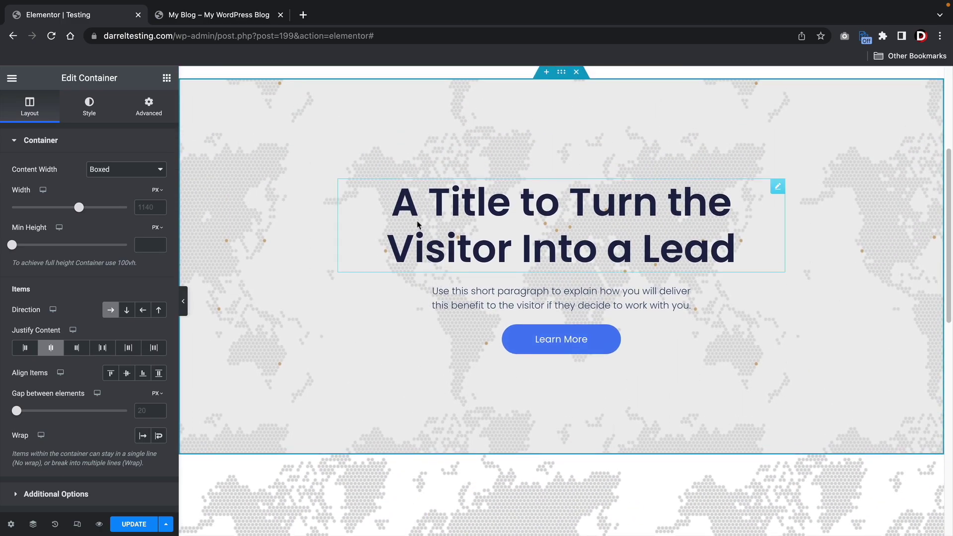
scroll(446, 307, "down", 7)
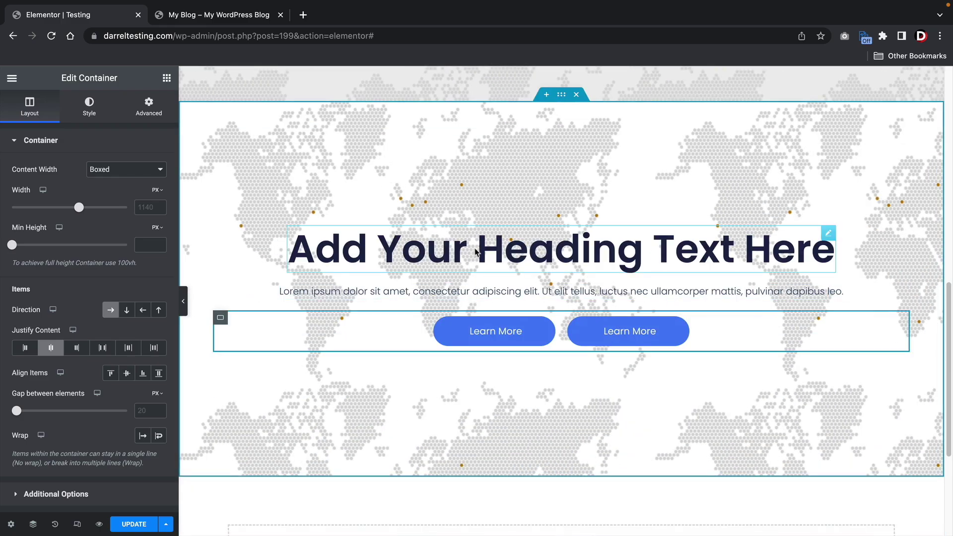
scroll(561, 189, "down", 1)
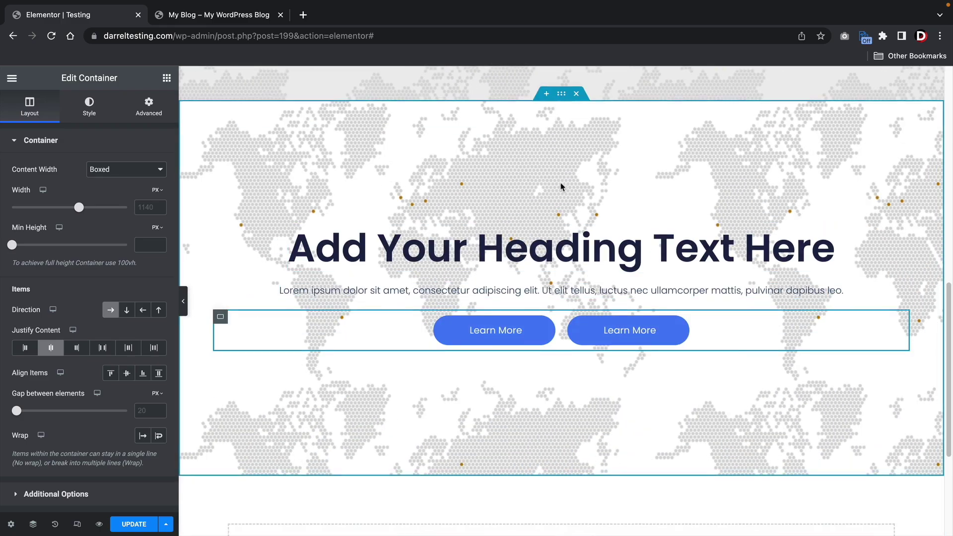
left_click(561, 95)
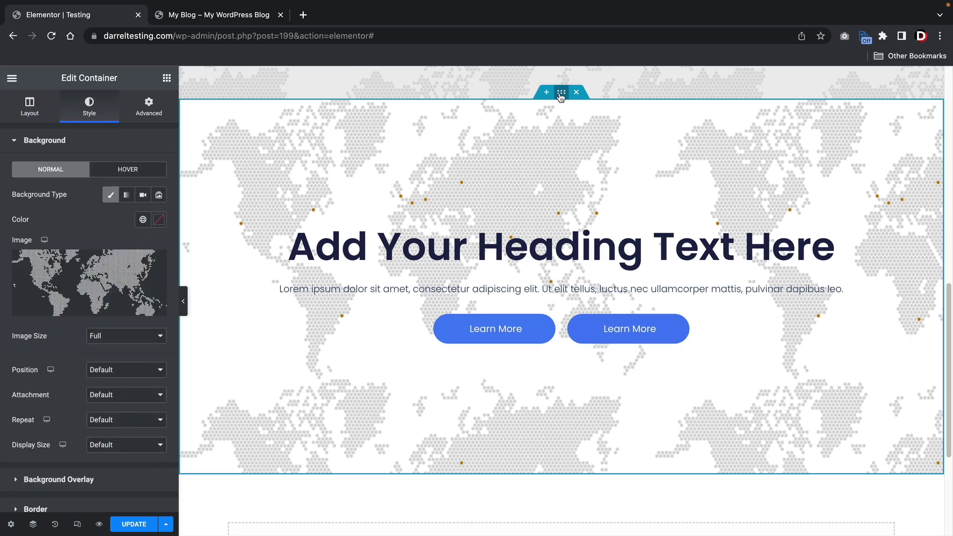
left_click(30, 110)
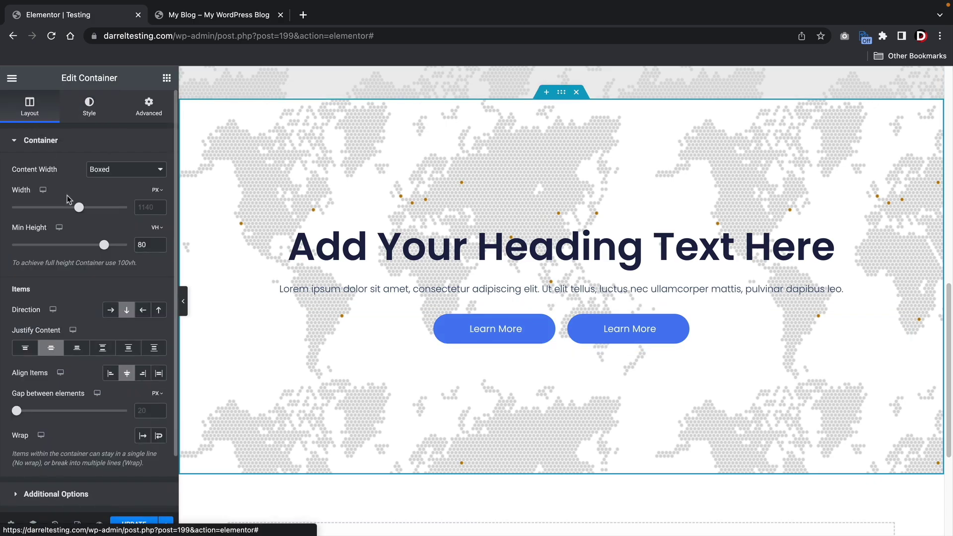
left_click_drag(80, 210, 44, 213)
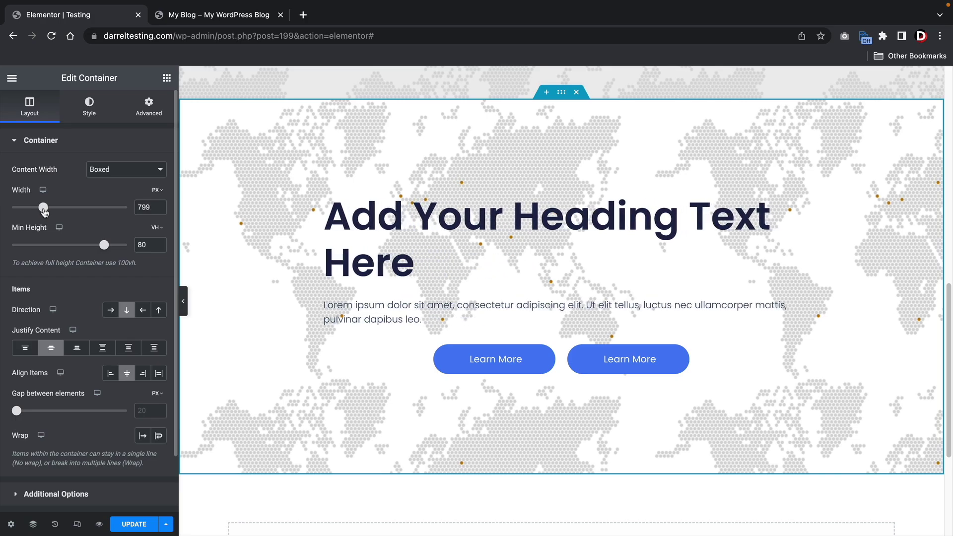
left_click(159, 205)
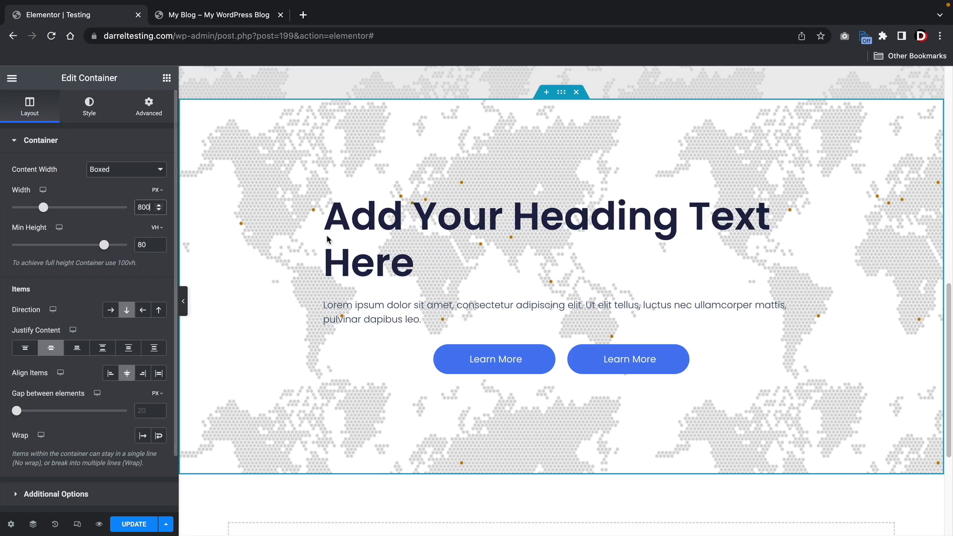
Centre-align the text of the heading widget and of the paragraph below it.
left_click(458, 231)
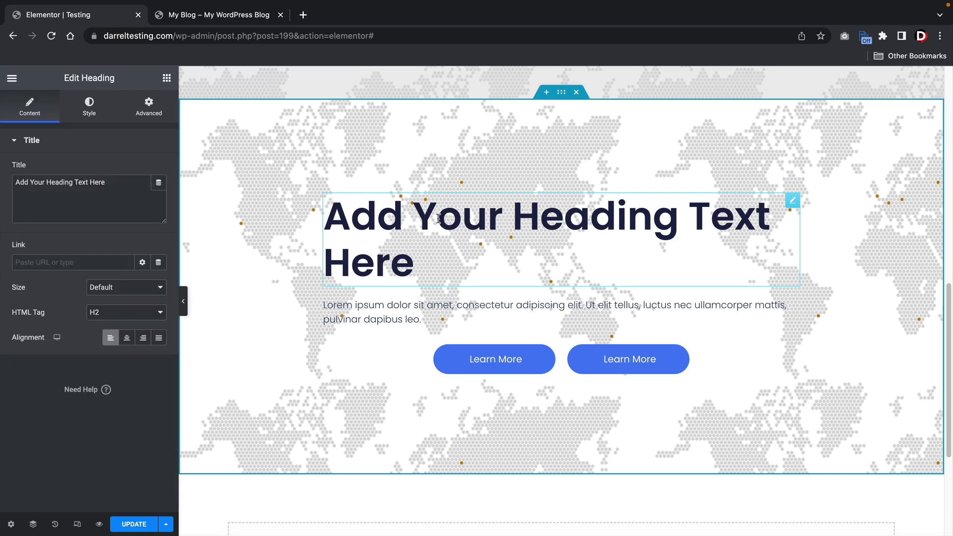
left_click(126, 339)
left_click(441, 304)
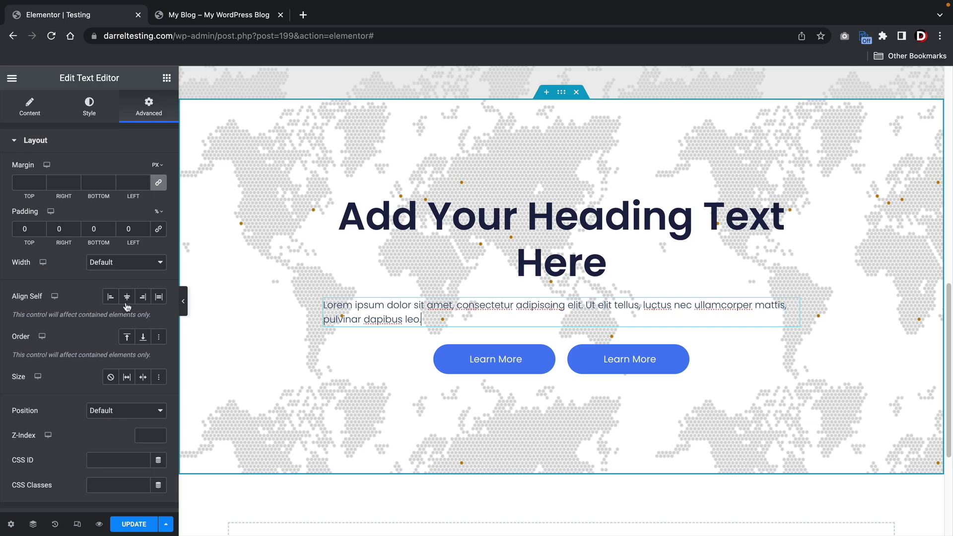
left_click(89, 107)
left_click(127, 170)
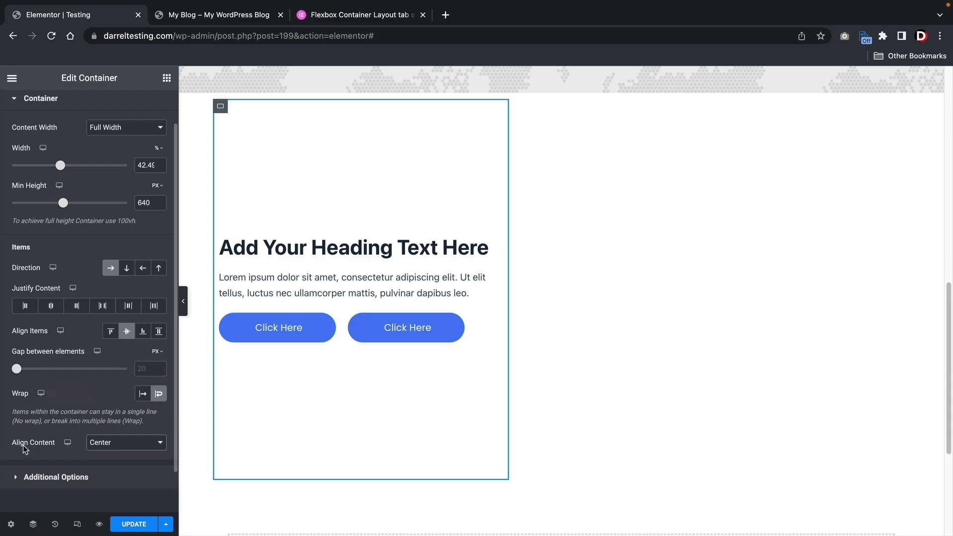
Cycle the wrapped container's Align Content through Flex Start, Flex End, Space Between, Space Around and Space Evenly, ending on Default.
left_click(137, 446)
left_click(139, 454)
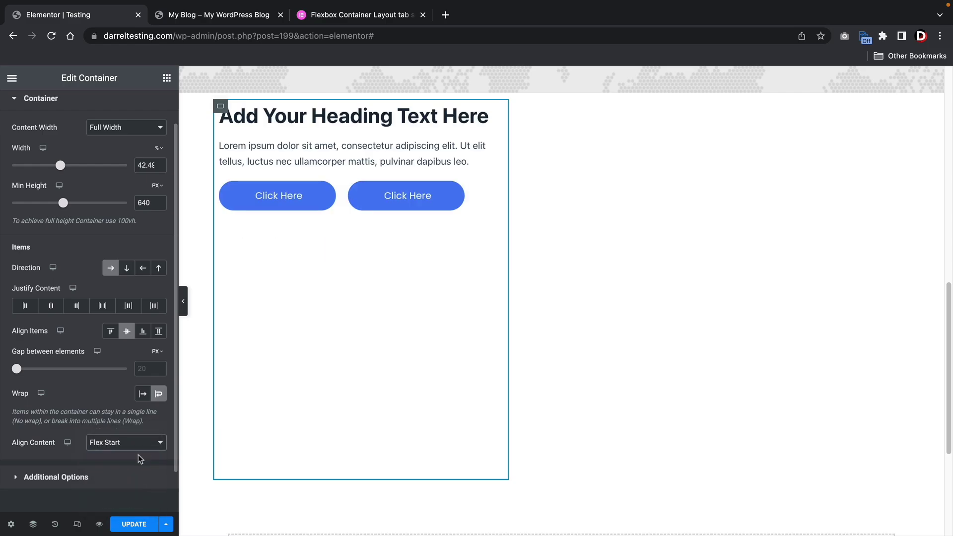
left_click(136, 445)
left_click(136, 453)
left_click(135, 448)
left_click(136, 453)
left_click(136, 446)
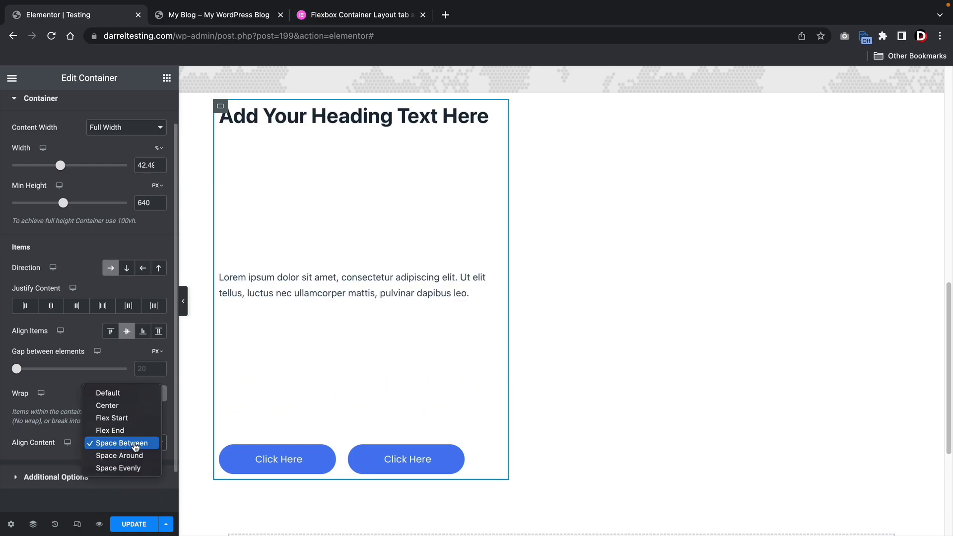
left_click(134, 455)
left_click(134, 444)
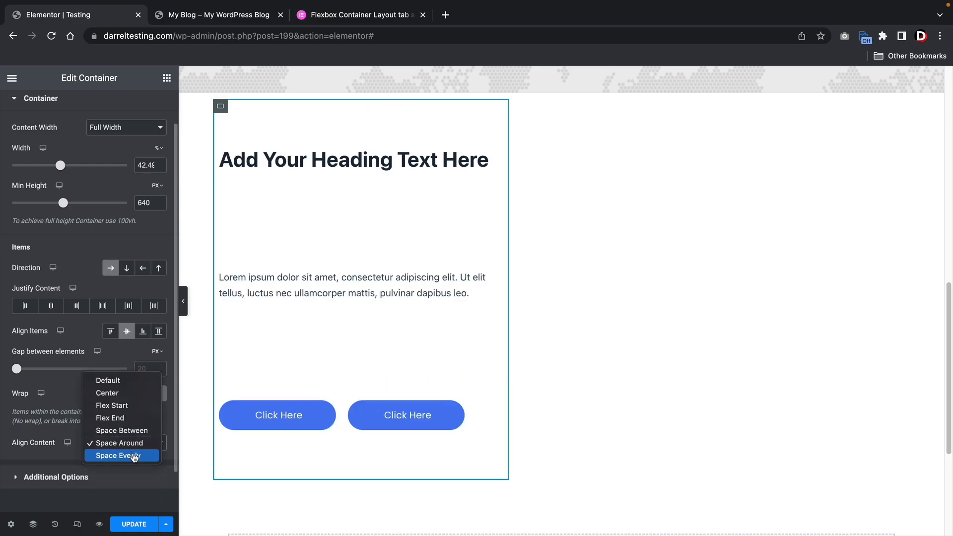
left_click(134, 455)
left_click(133, 447)
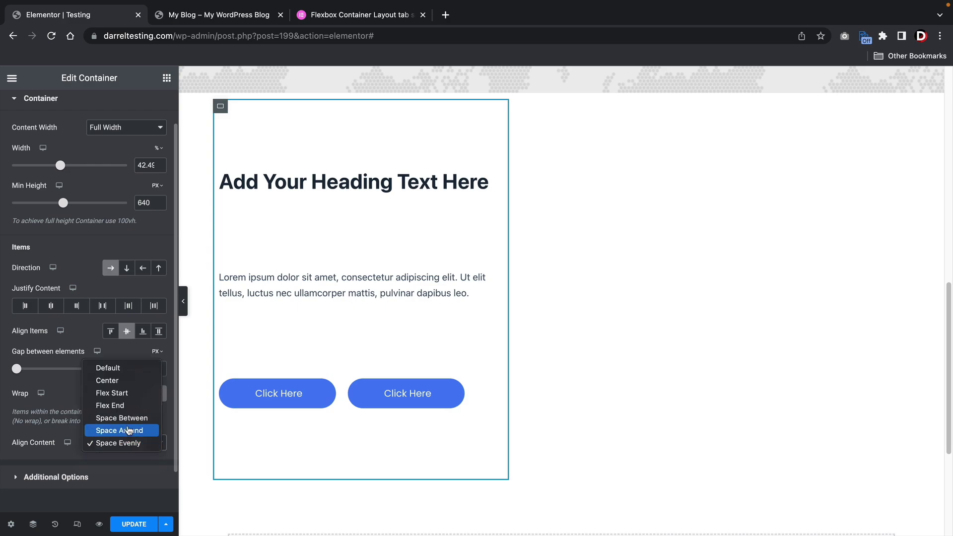
left_click(133, 369)
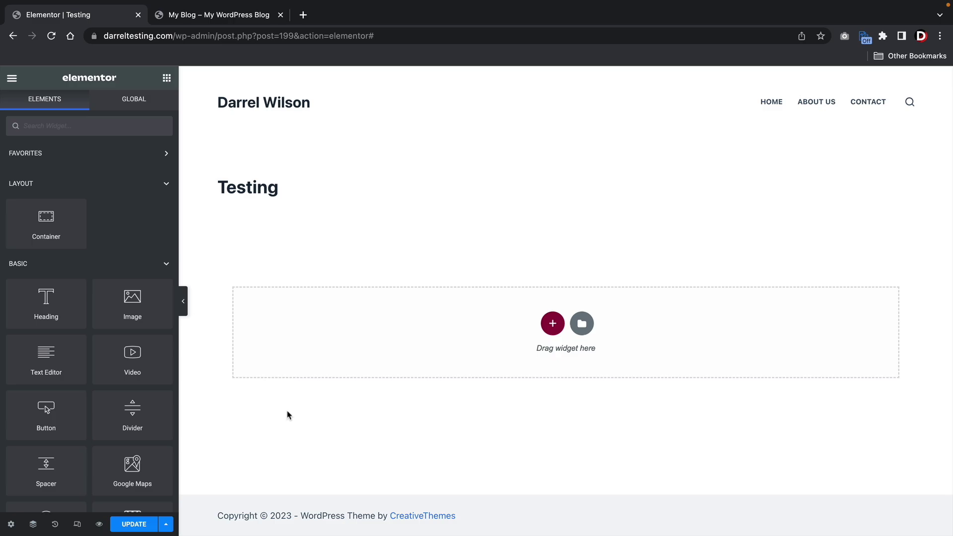
Add a container with two equal columns to the empty page and open the first column's layout settings.
left_click(553, 324)
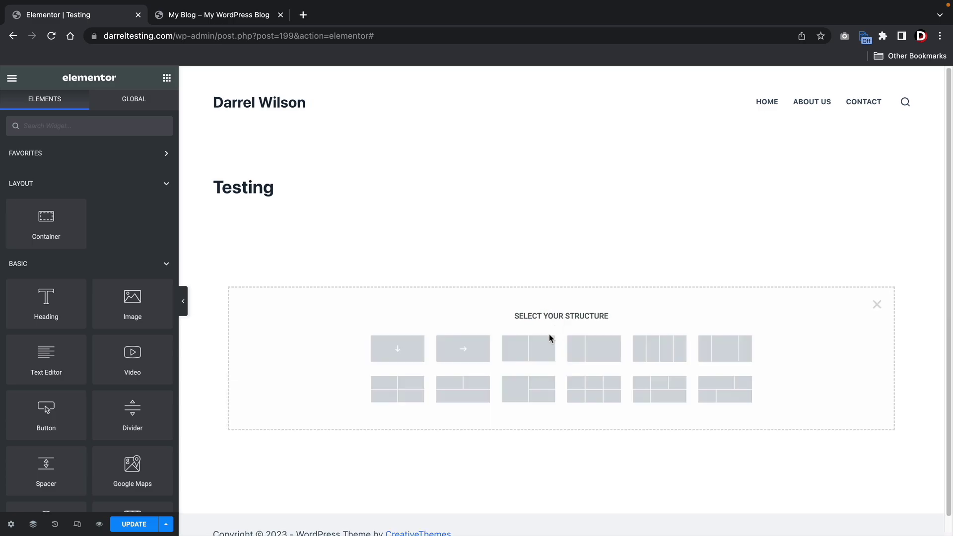
left_click(539, 352)
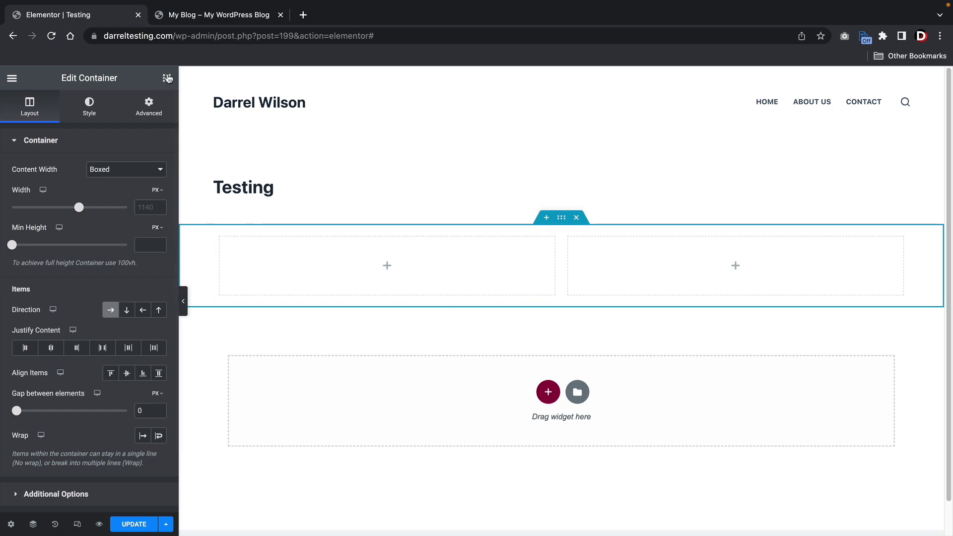
left_click(222, 239)
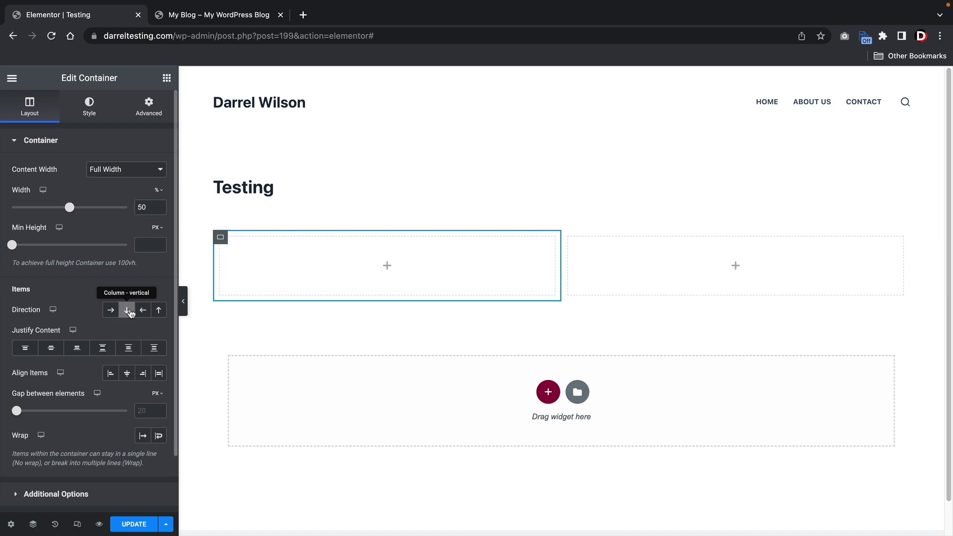
Add a Heading, a Text Editor and a Button widget, stacked in that order, to the first column.
left_click(167, 78)
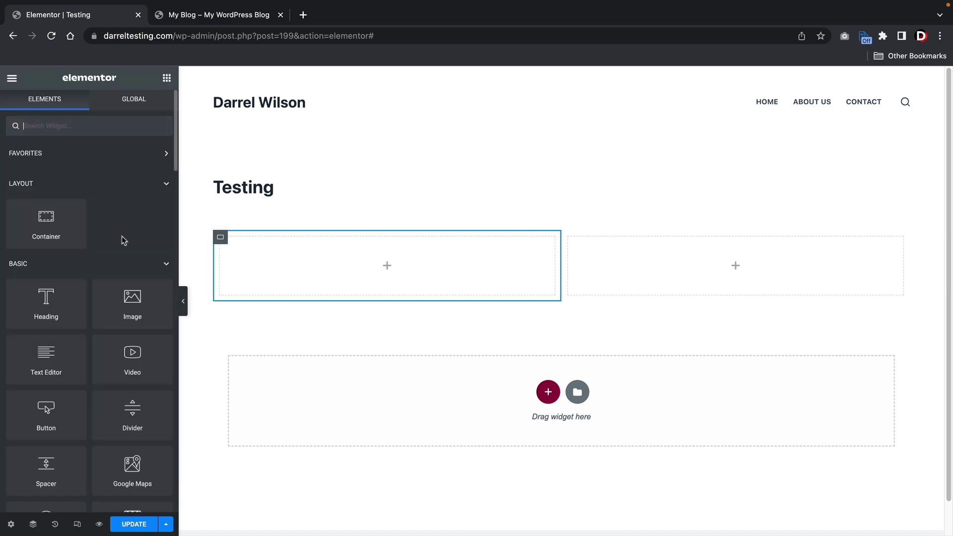
left_click_drag(45, 307, 293, 266)
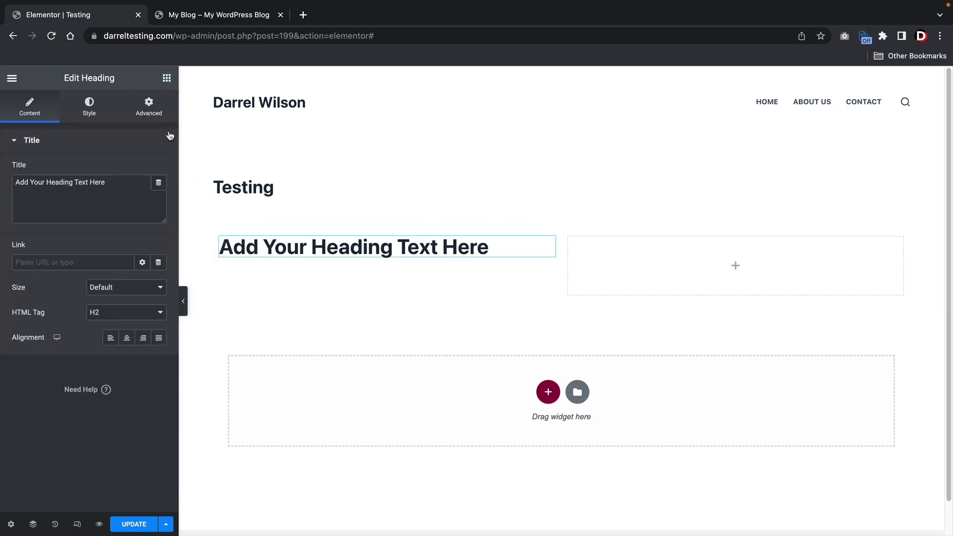
left_click(167, 77)
left_click_drag(47, 358, 329, 256)
left_click(166, 78)
left_click_drag(46, 412, 350, 292)
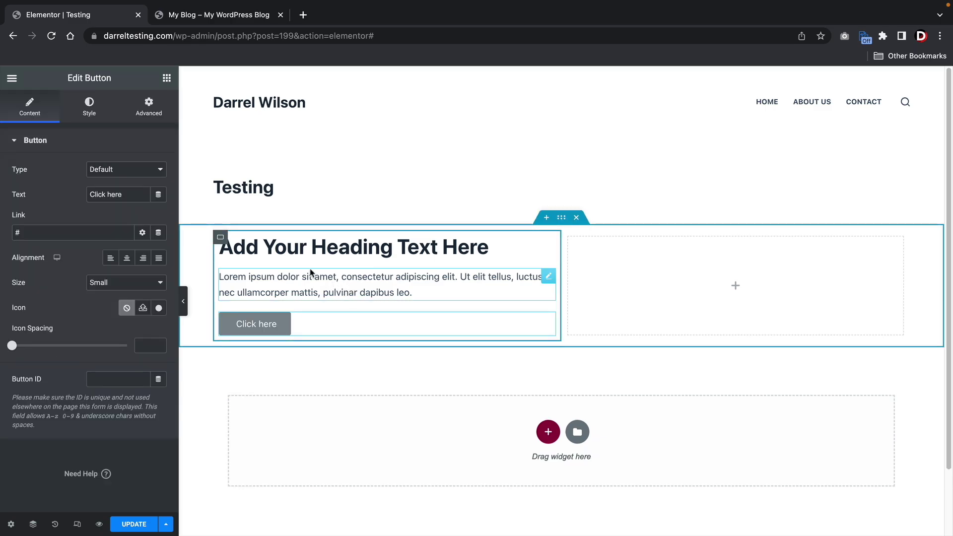
Set the first column container's minimum height to 477 px.
left_click(223, 238)
left_click_drag(18, 248, 55, 249)
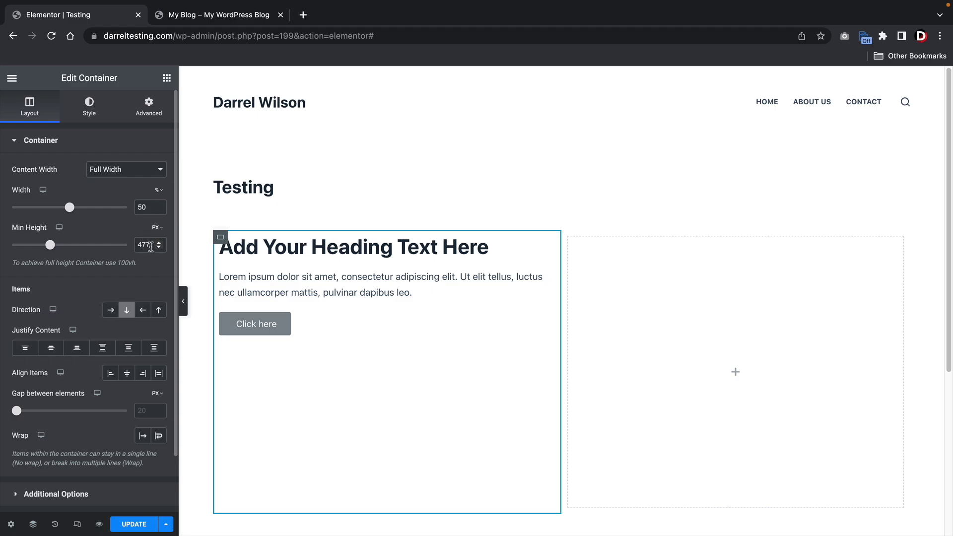
Arrange the first column's items in a horizontal row with Align Items set to Center and Wrap enabled.
scroll(130, 283, "down", 2)
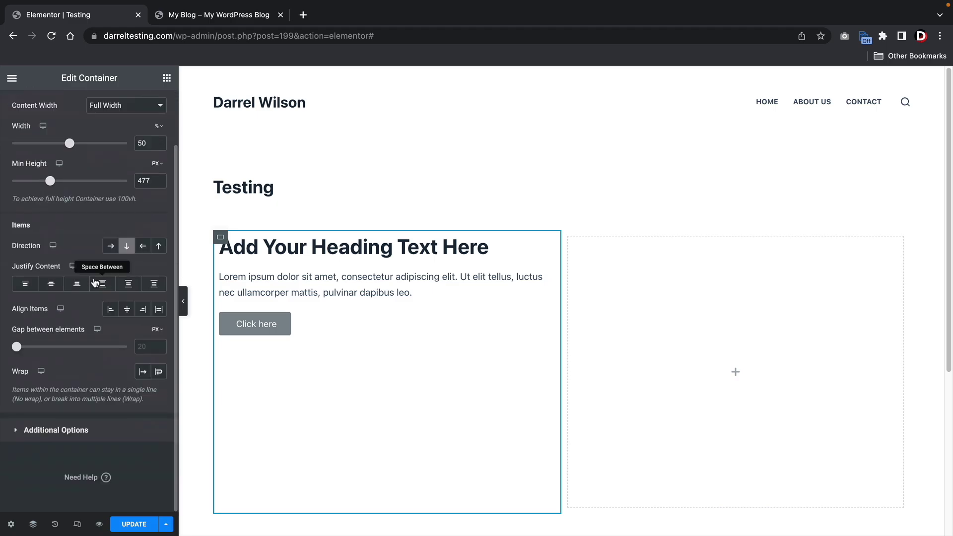
left_click(110, 246)
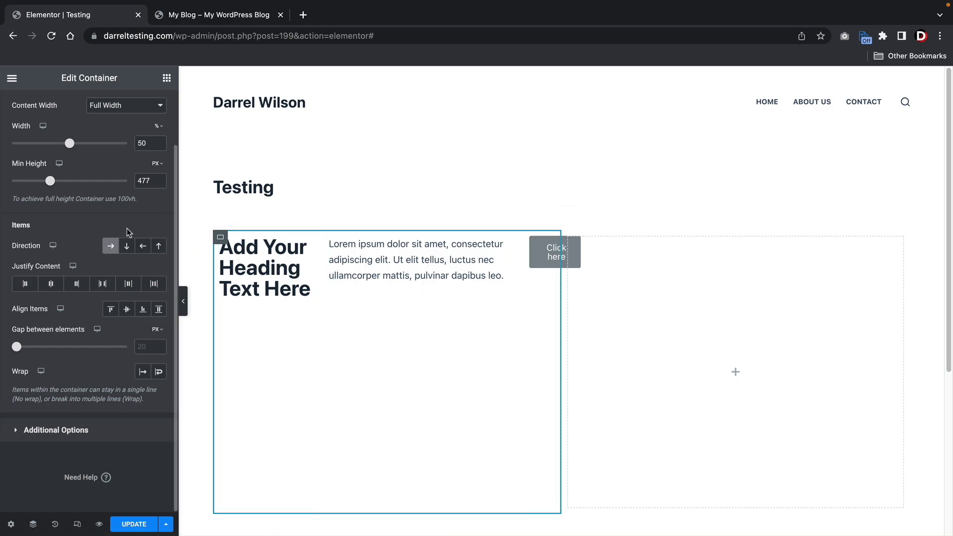
left_click(127, 309)
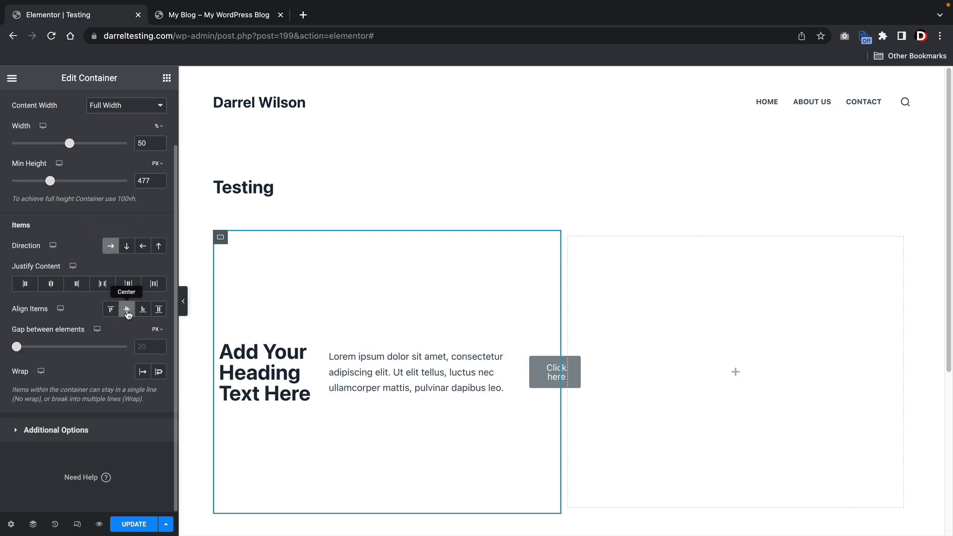
left_click(159, 373)
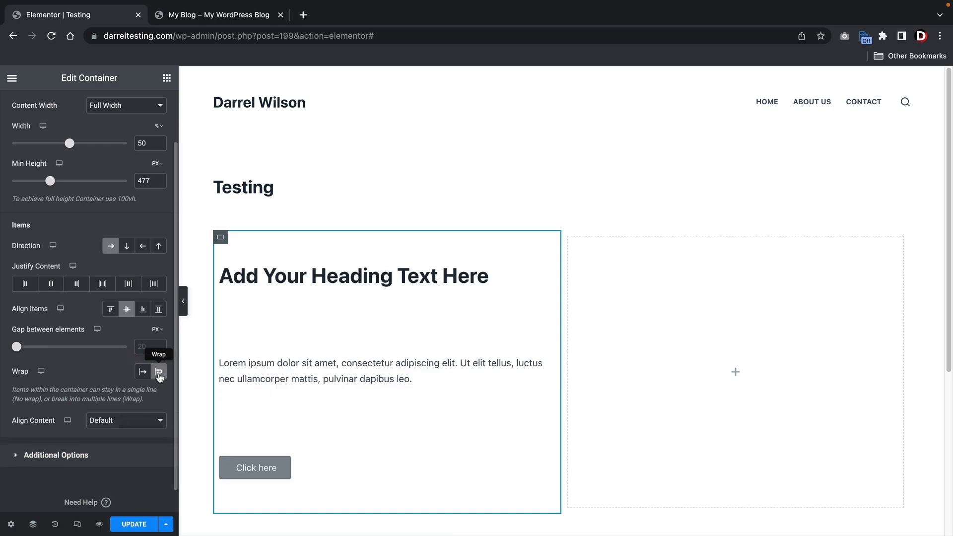
Cycle the first column's Align Content through Center, Flex Start, Flex End, Space Between, Space Around and Space Evenly.
scroll(99, 392, "down", 1)
scroll(98, 392, "down", 1)
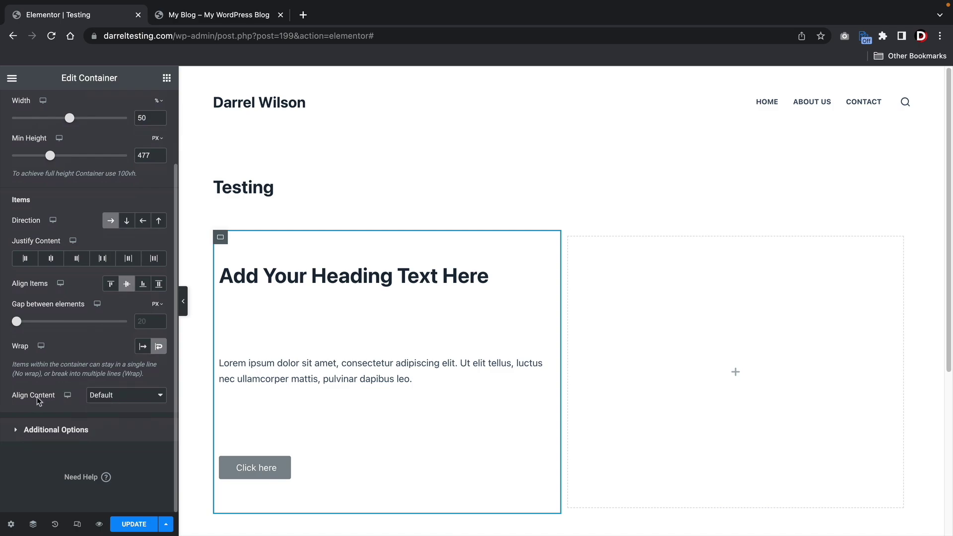
left_click(104, 397)
left_click(109, 406)
left_click(112, 399)
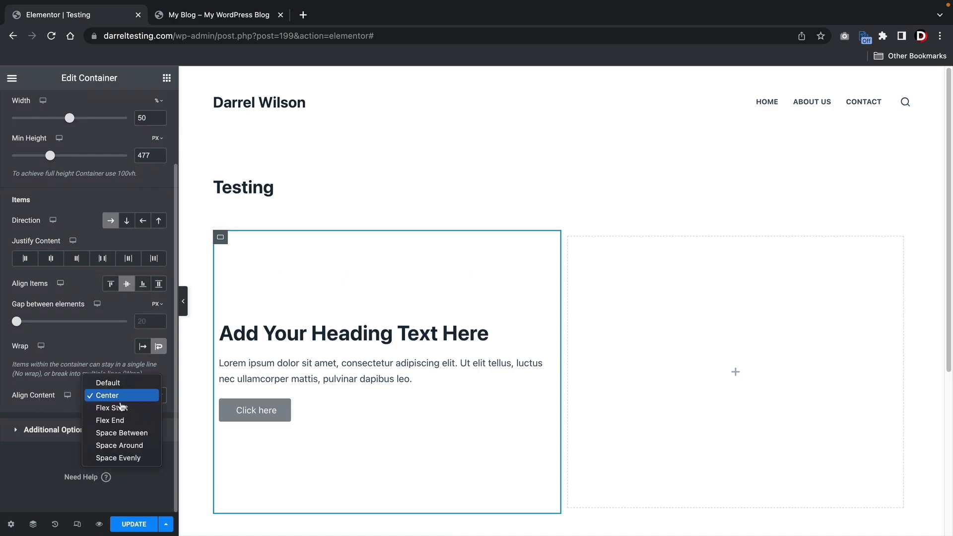
left_click(123, 406)
left_click(125, 405)
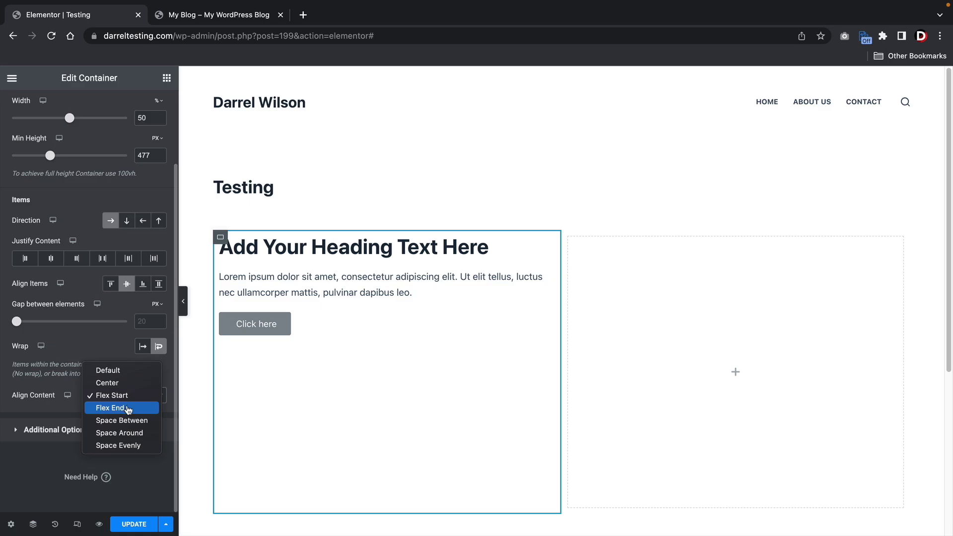
left_click(128, 408)
left_click(130, 397)
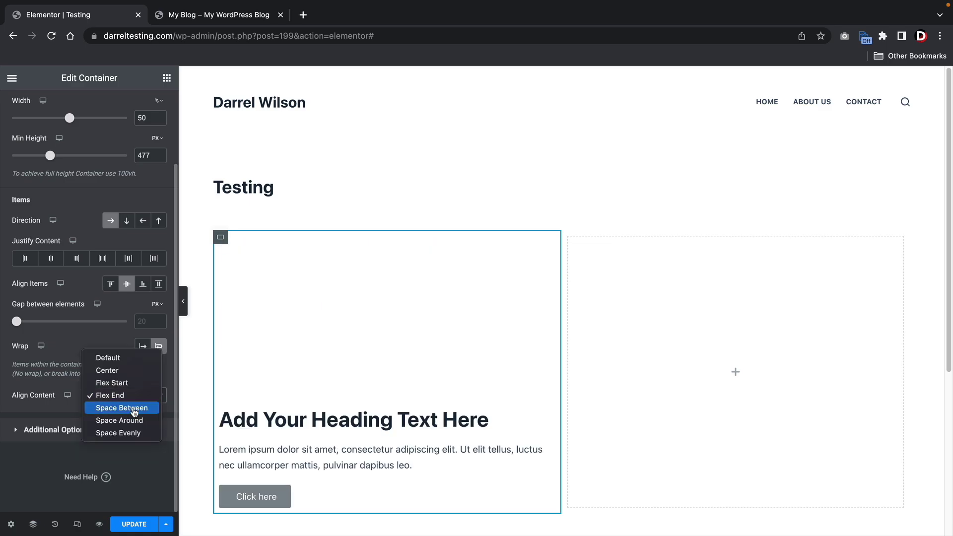
left_click(138, 408)
left_click(138, 399)
left_click(130, 396)
left_click(133, 396)
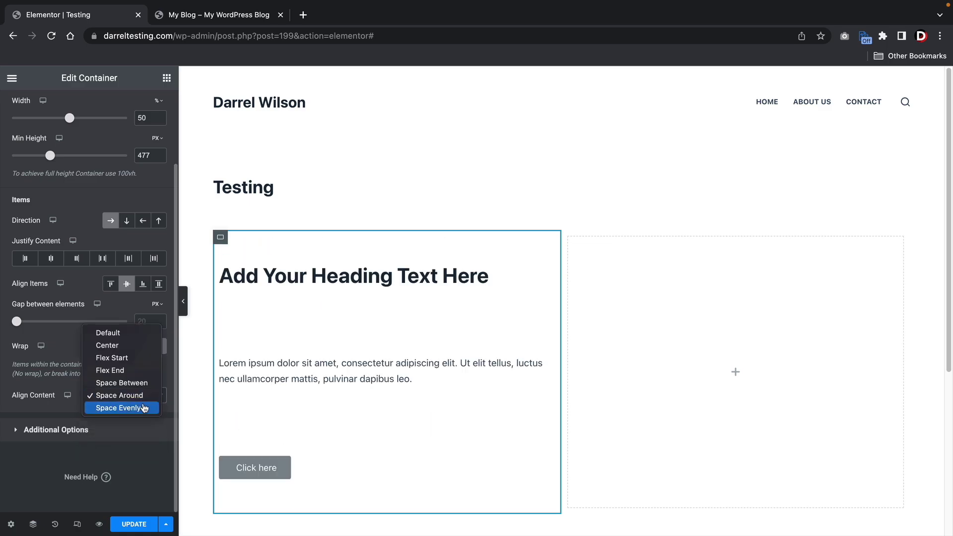
left_click(144, 408)
Try Space Between as the first column's Align Content, and switch it to Center.
left_click(144, 396)
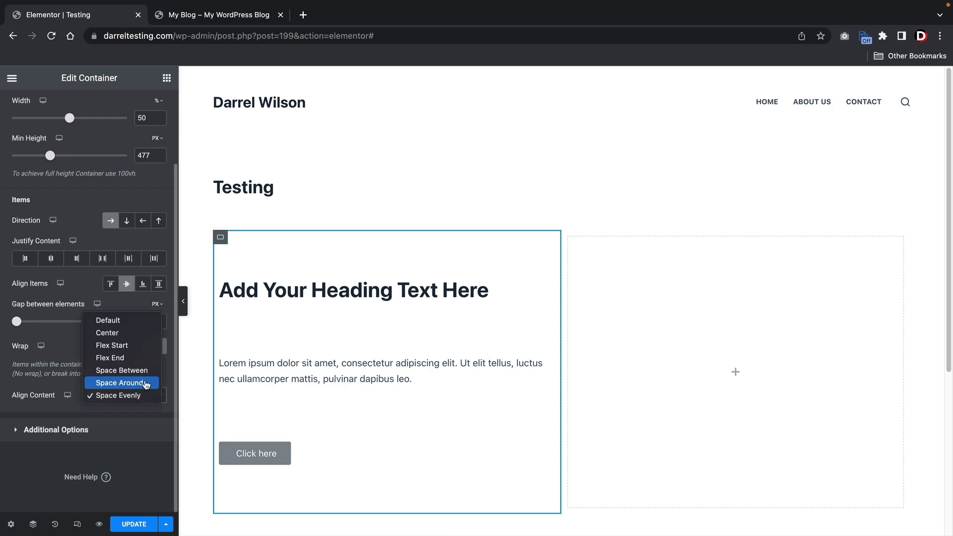
left_click(143, 370)
left_click(144, 396)
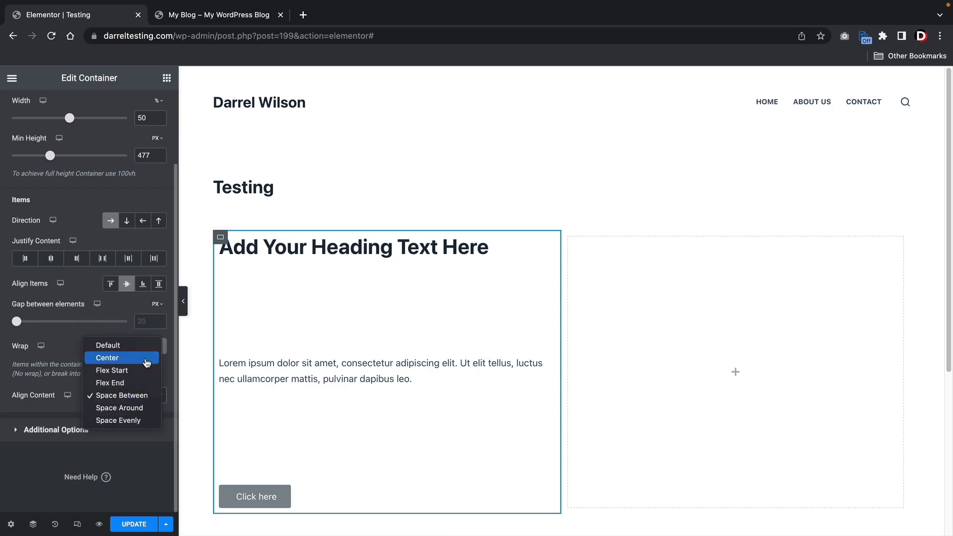
left_click(146, 360)
left_click(132, 396)
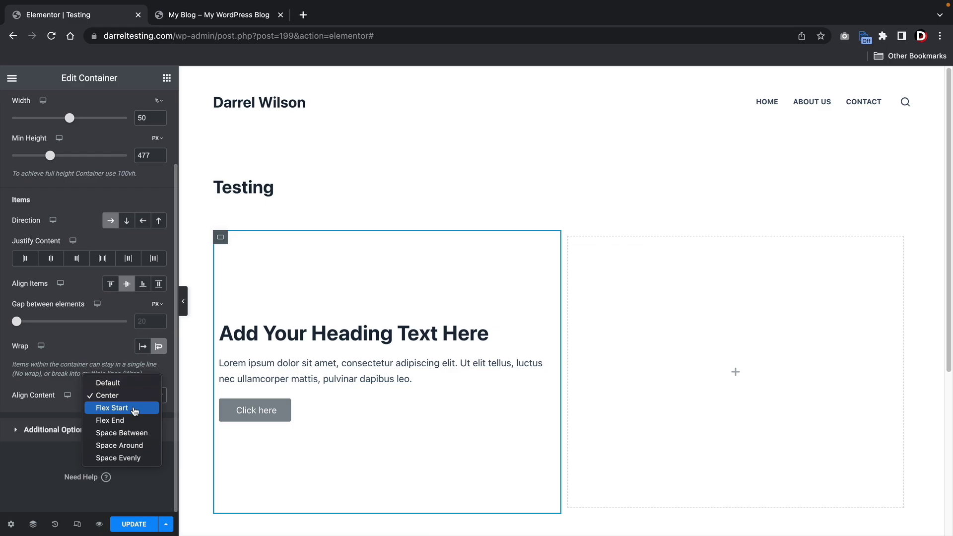
left_click(135, 400)
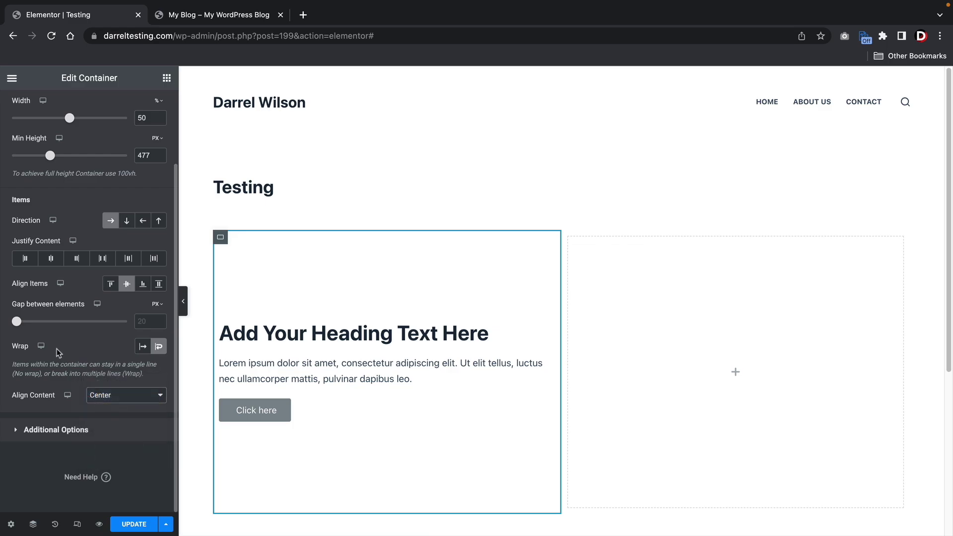
Turn Wrap off and on again for the first column's items.
left_click(159, 346)
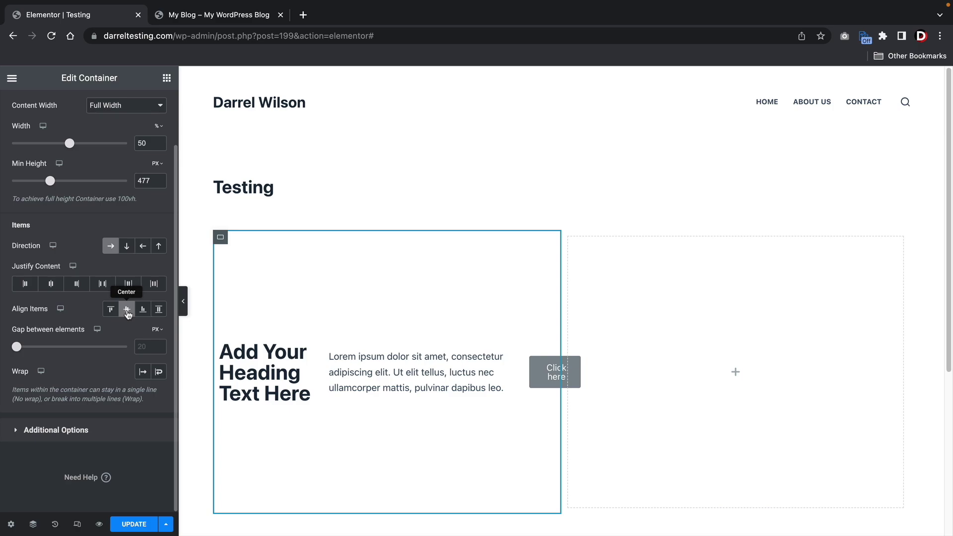
left_click(159, 375)
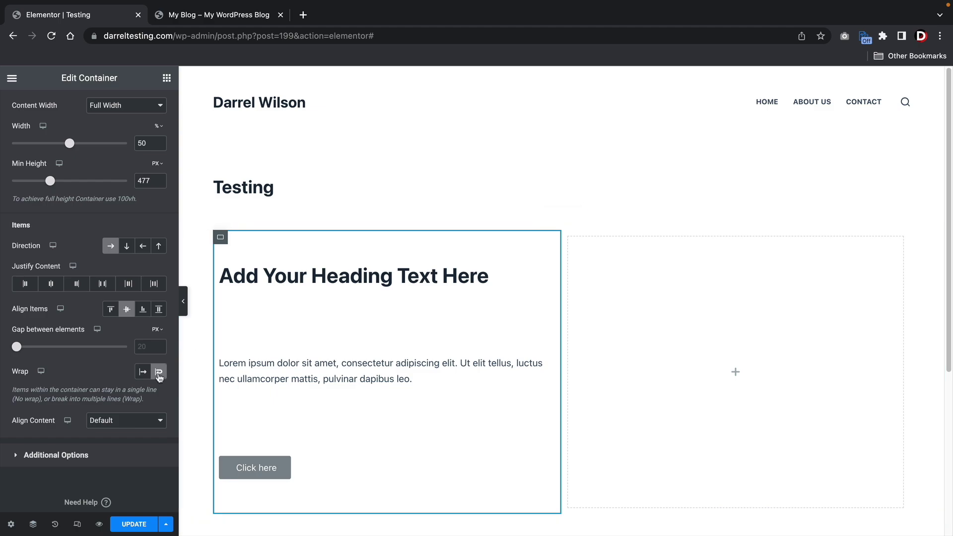
Preview each Align Content option on the wrapped first column, from Center through Flex Start, Flex End, Space Between and Space Around to Space Evenly.
scroll(98, 389, "down", 1)
scroll(98, 390, "down", 1)
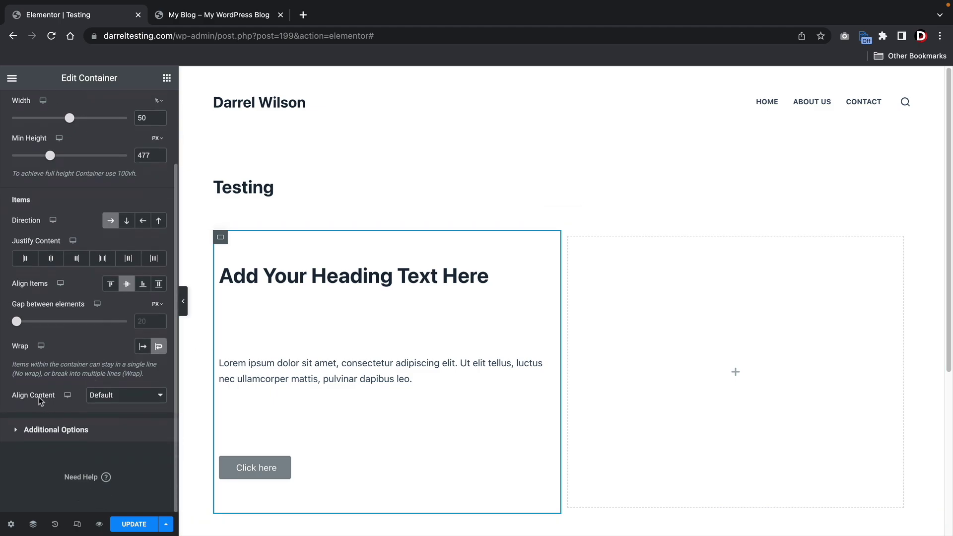
left_click(109, 401)
left_click(110, 407)
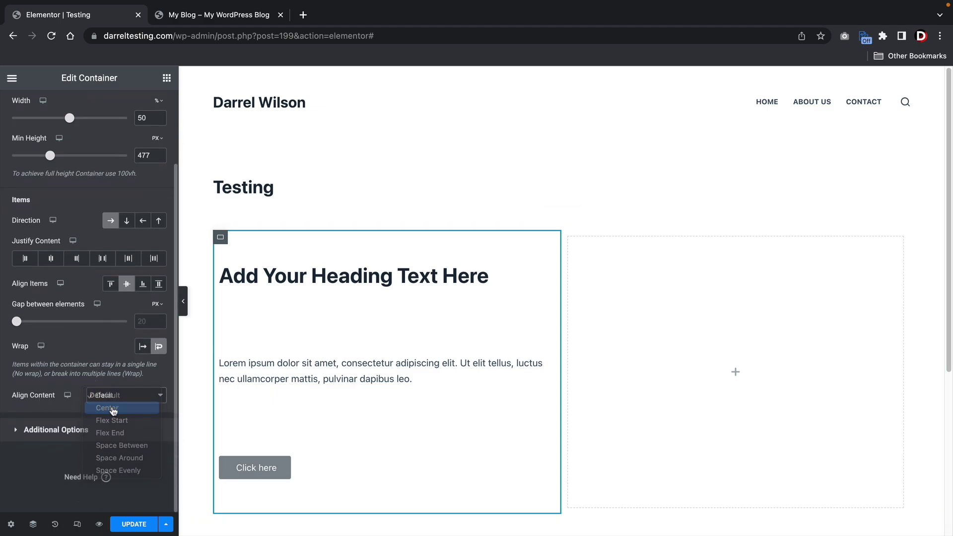
left_click(121, 397)
left_click(123, 408)
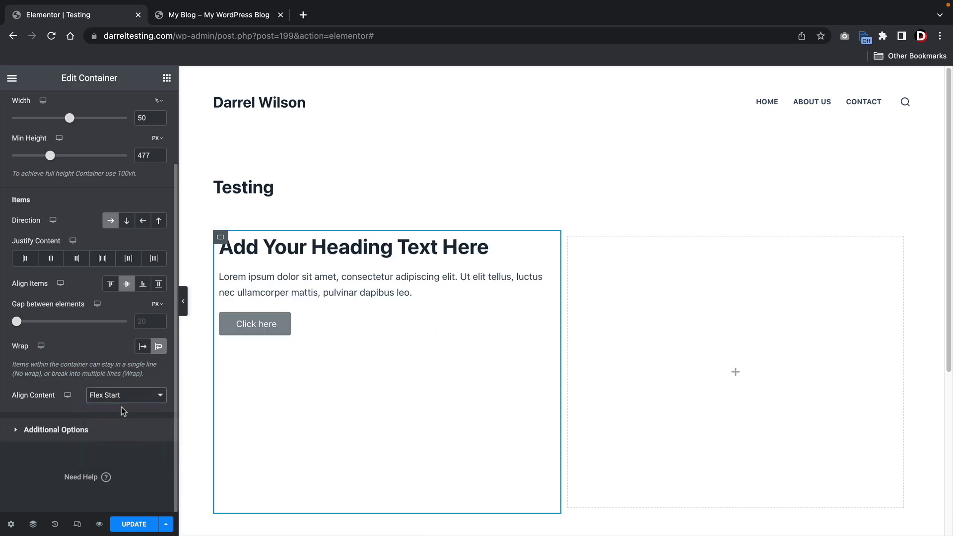
left_click(124, 396)
left_click(127, 408)
left_click(126, 402)
left_click(135, 408)
left_click(138, 403)
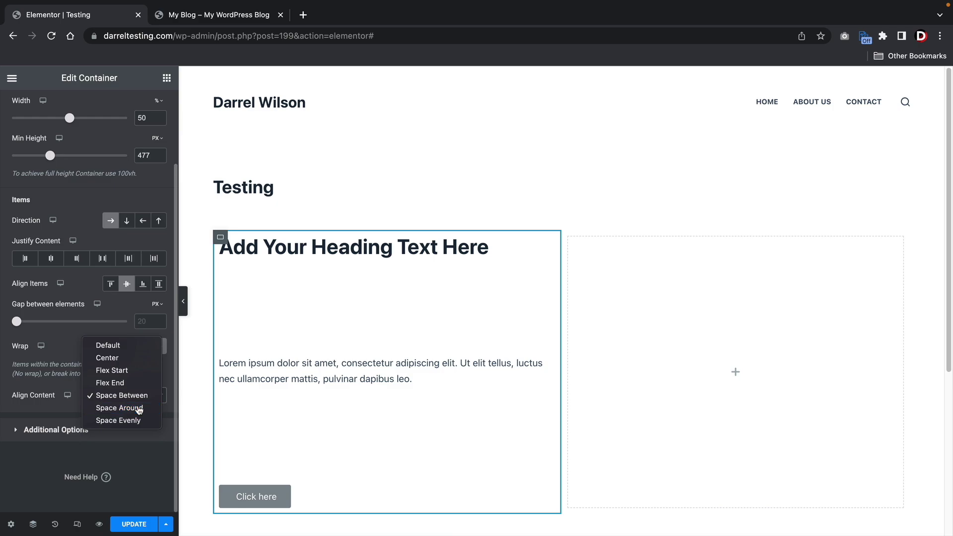
left_click(139, 406)
left_click(135, 396)
left_click(141, 407)
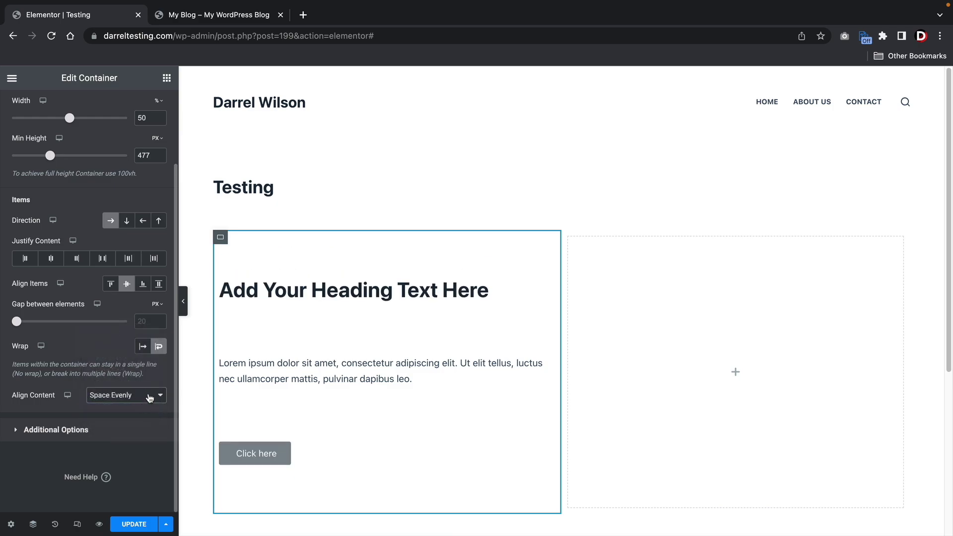
Switch the first column's Align Content to Space Between and finally set it to Center.
left_click(149, 397)
left_click(139, 370)
left_click(144, 392)
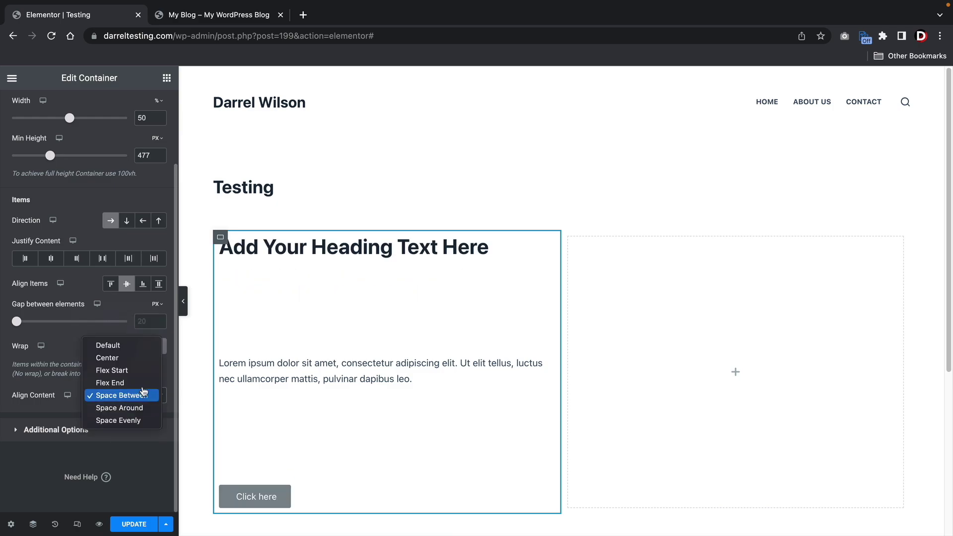
left_click(121, 358)
left_click(133, 394)
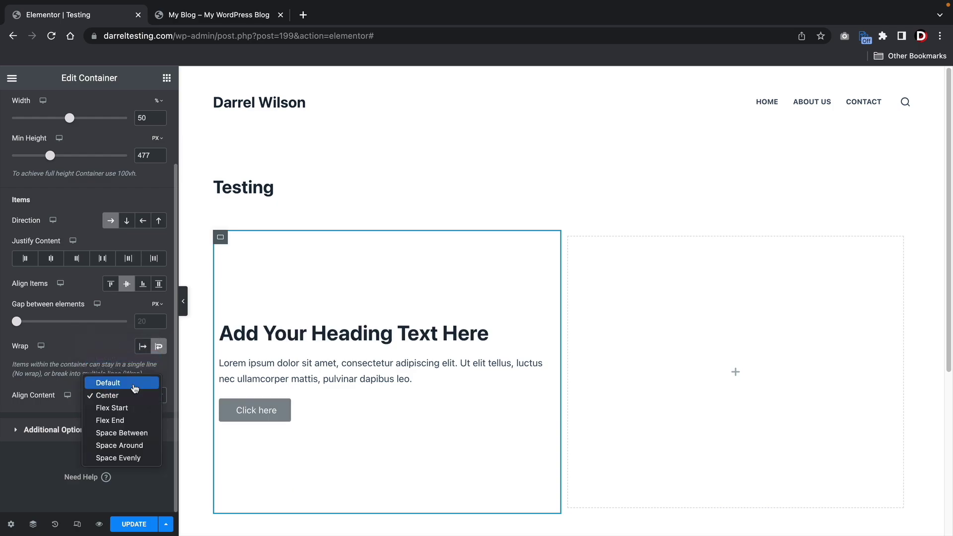
left_click(134, 397)
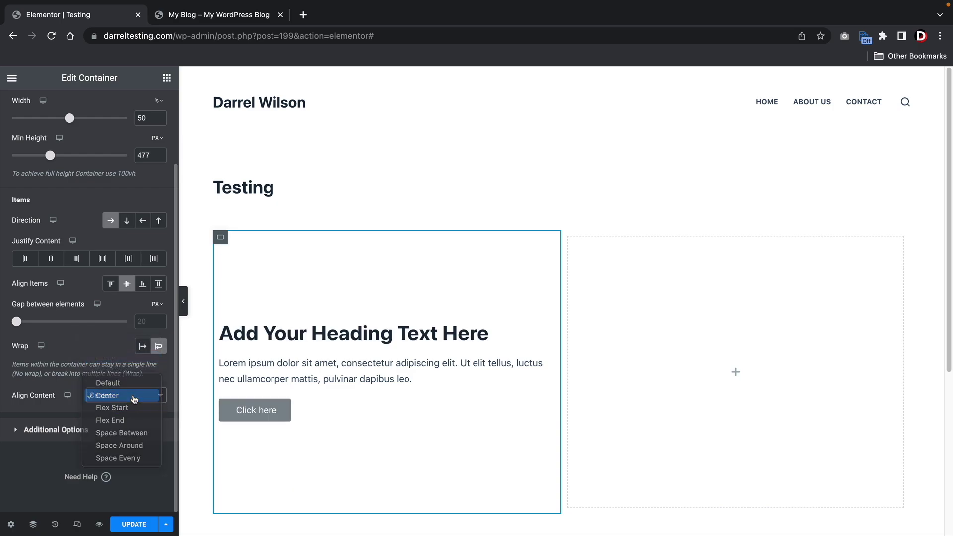